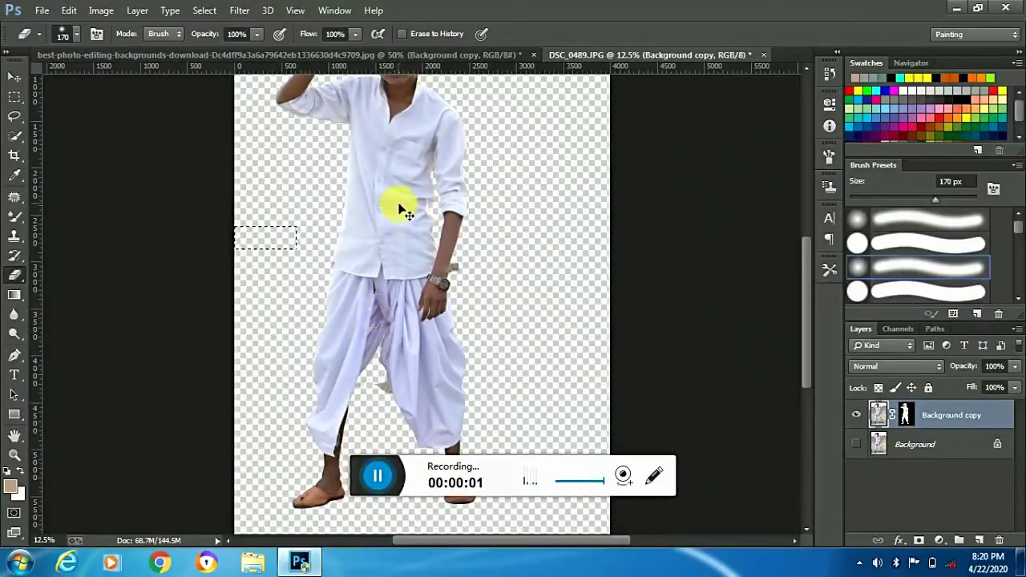
Drag the cut-out man from DSC_0489.JPG toward the poster document's tab.
drag(405, 211, 390, 85)
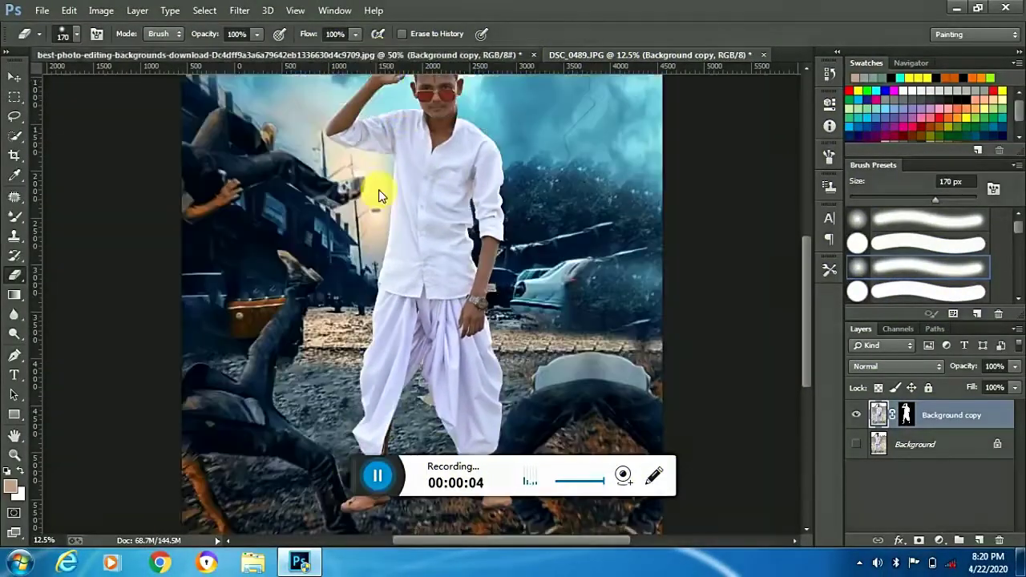
Drop the cut-out man onto the KILLER street-scene poster and undo a stray eraser stroke on his shirt.
drag(390, 85, 362, 483)
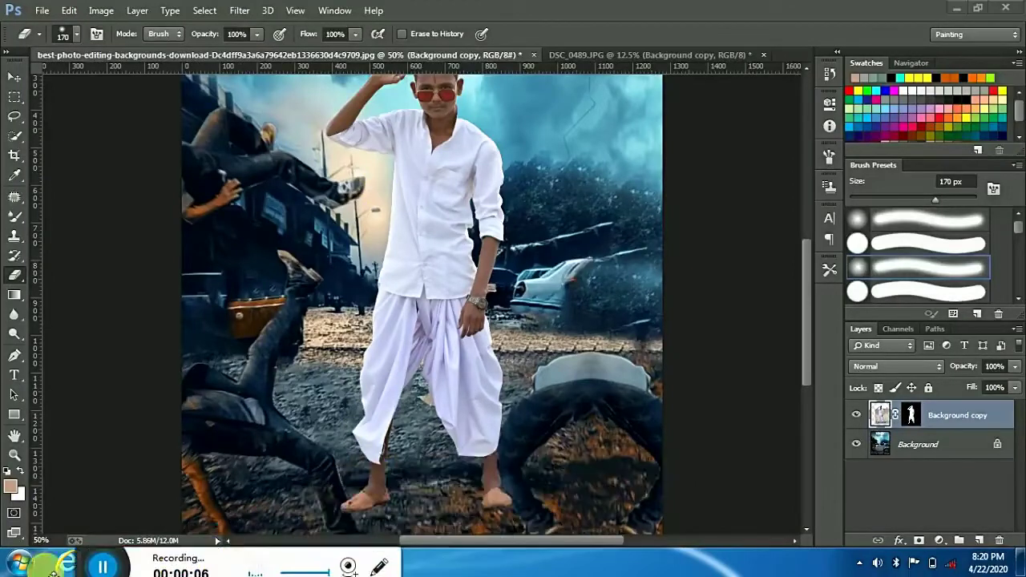
drag(411, 295, 437, 269)
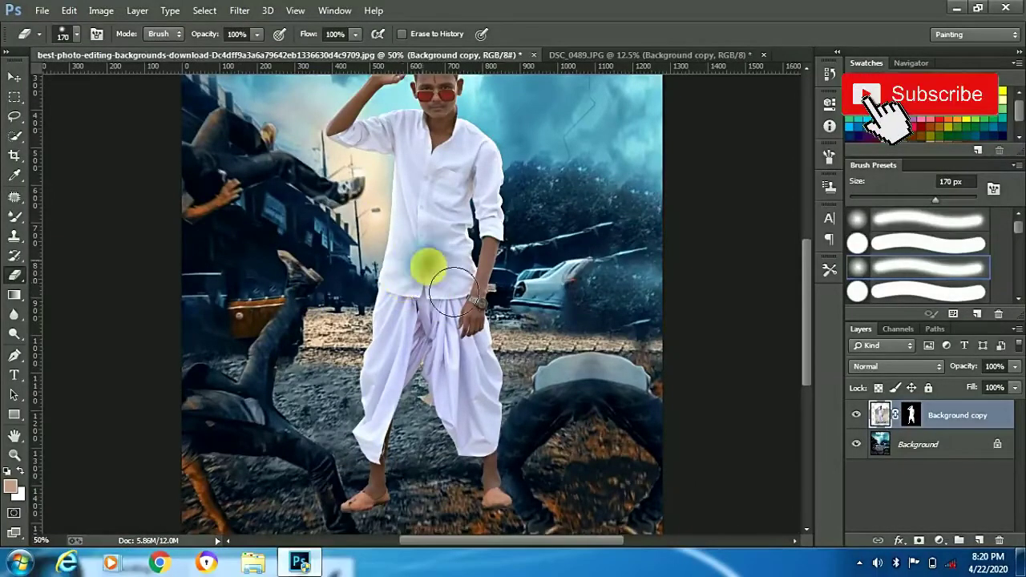
key(ctrl+z)
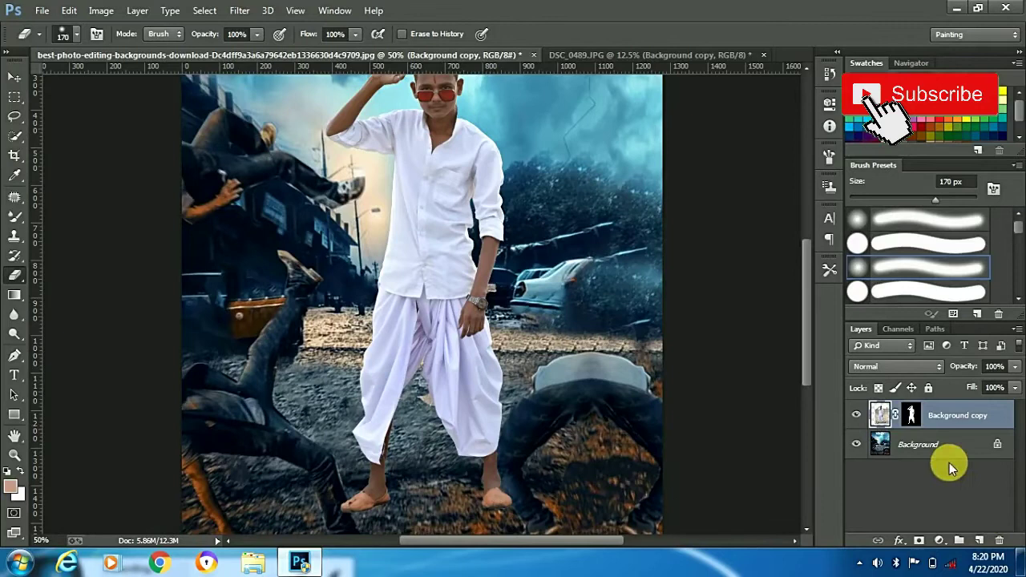
Reposition the man mid-scene below the title, then zoom back to 100%.
click(14, 76)
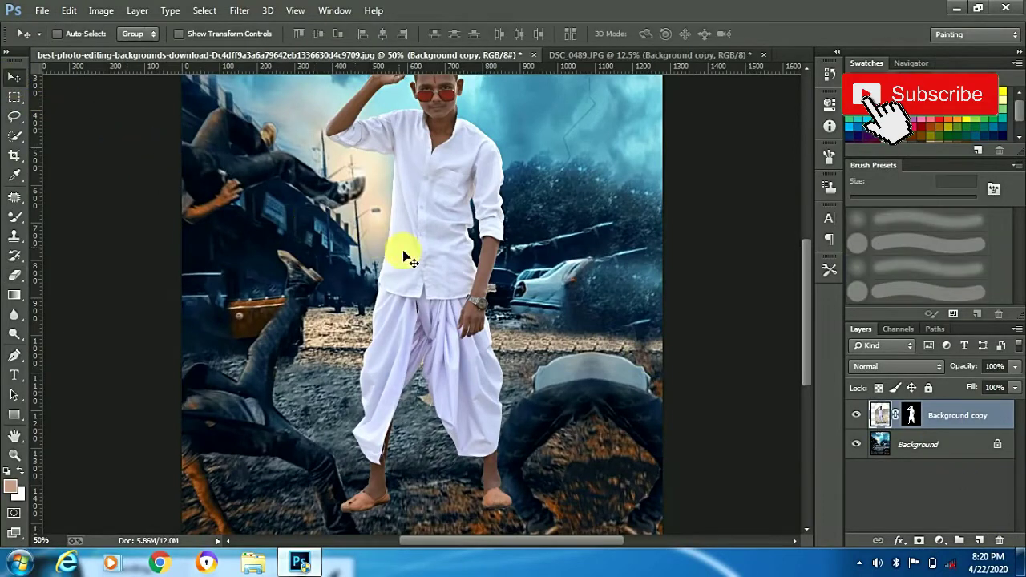
drag(417, 254, 394, 231)
key(ctrl+minus)
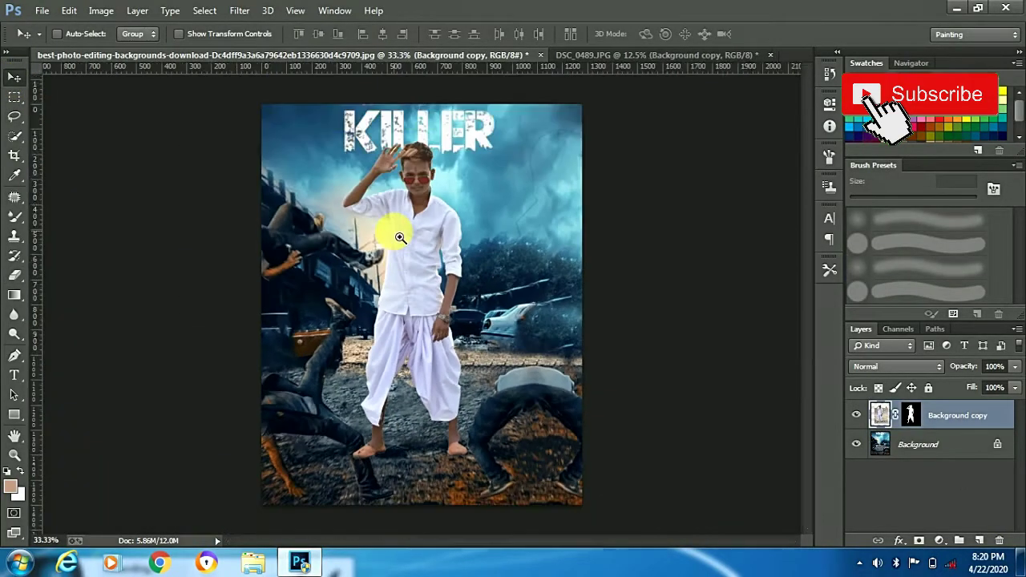
drag(406, 235, 418, 252)
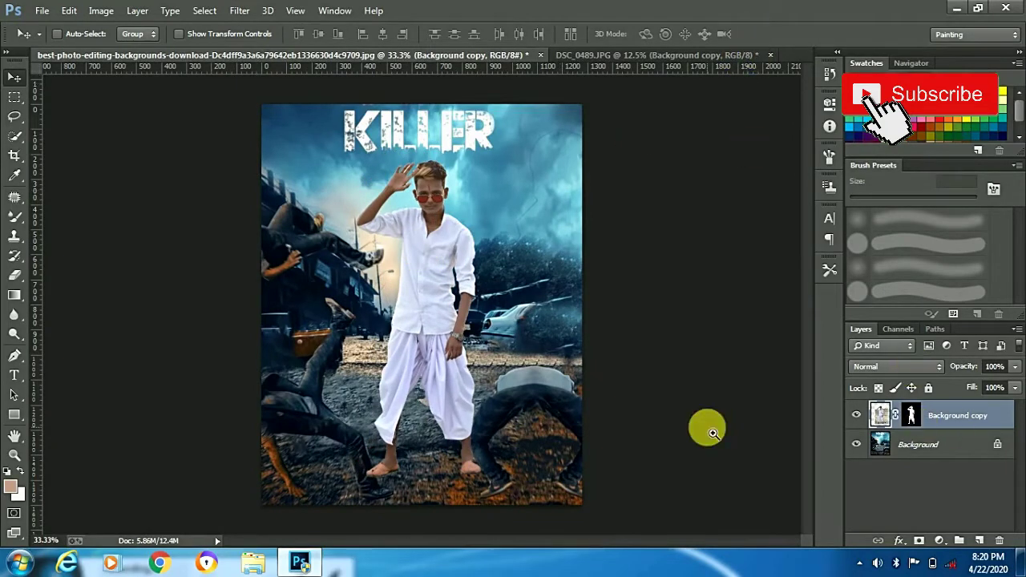
key(ctrl+plus)
key(ctrl+plus)
key(ctrl+plus)
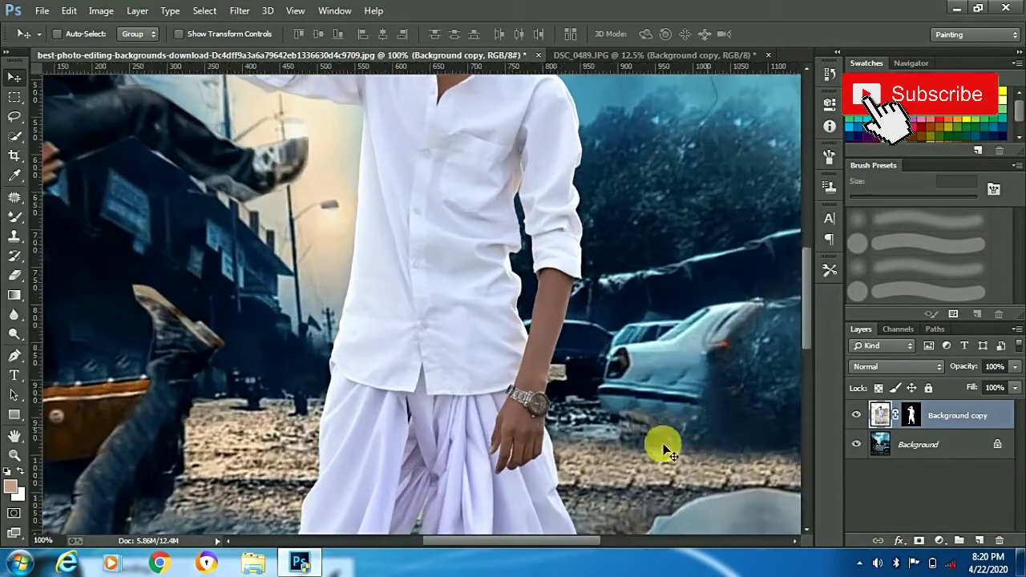
Lower the figure layer's Fill to 51% and set the Eraser to 34 px.
drag(805, 295, 808, 381)
click(1013, 389)
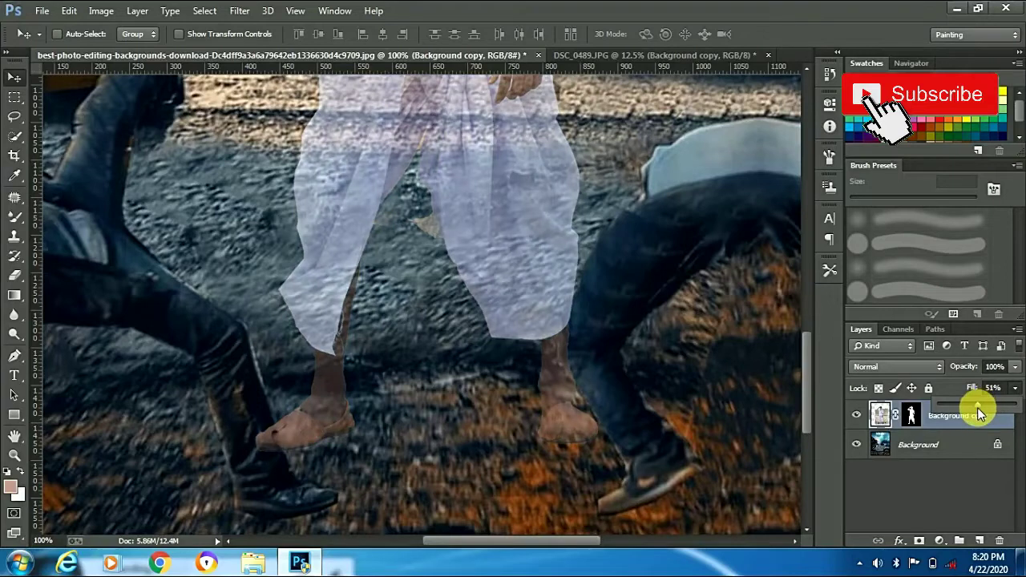
click(14, 275)
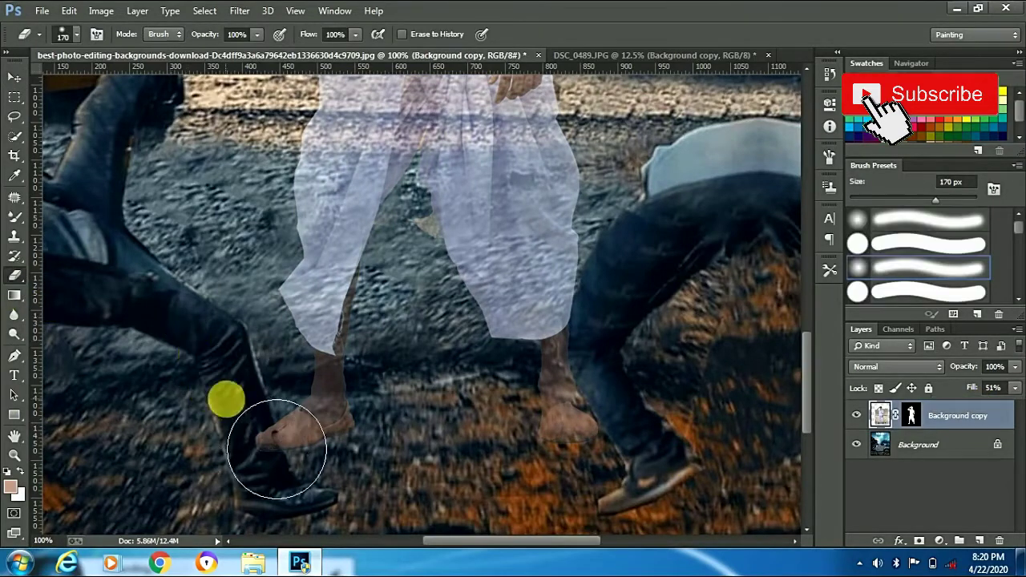
right_click(254, 273)
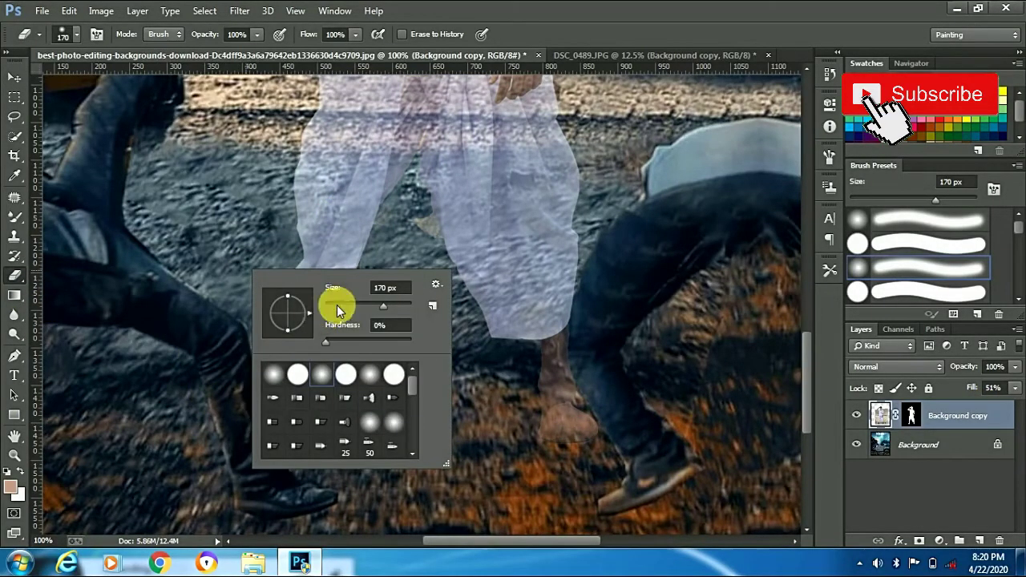
key(Return)
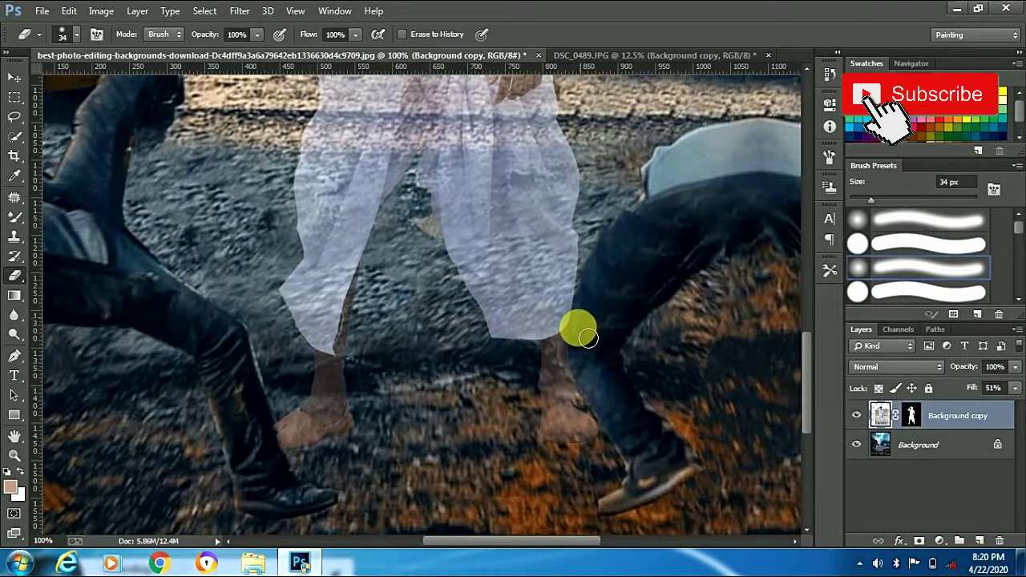
scroll(655, 250, down, 1)
scroll(655, 250, down, 1)
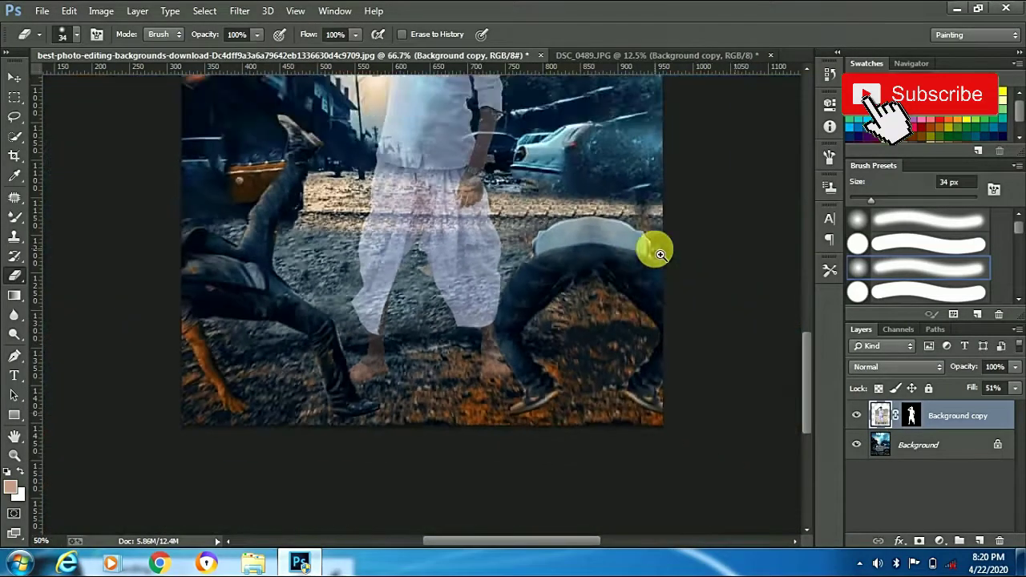
scroll(655, 250, down, 2)
scroll(655, 250, up, 1)
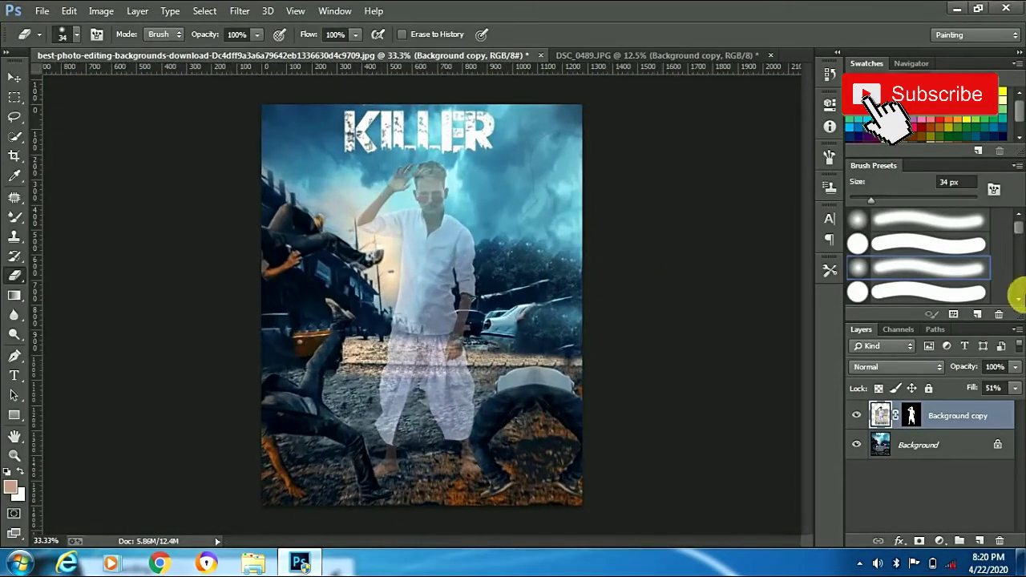
Restore the figure layer's Fill to 100% and apply its layer mask.
click(1015, 388)
drag(1013, 409, 1020, 409)
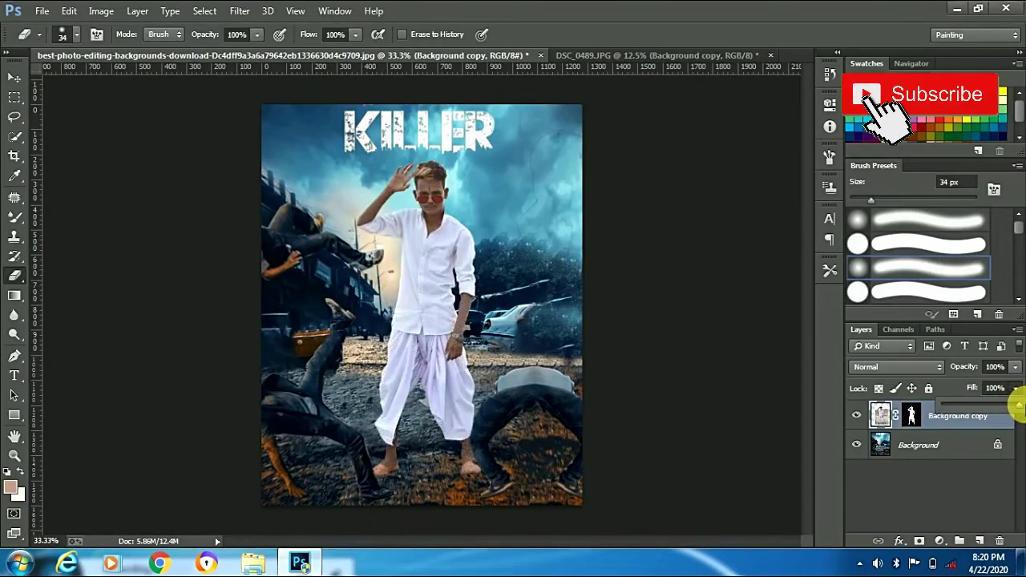
click(911, 414)
right_click(917, 416)
click(902, 306)
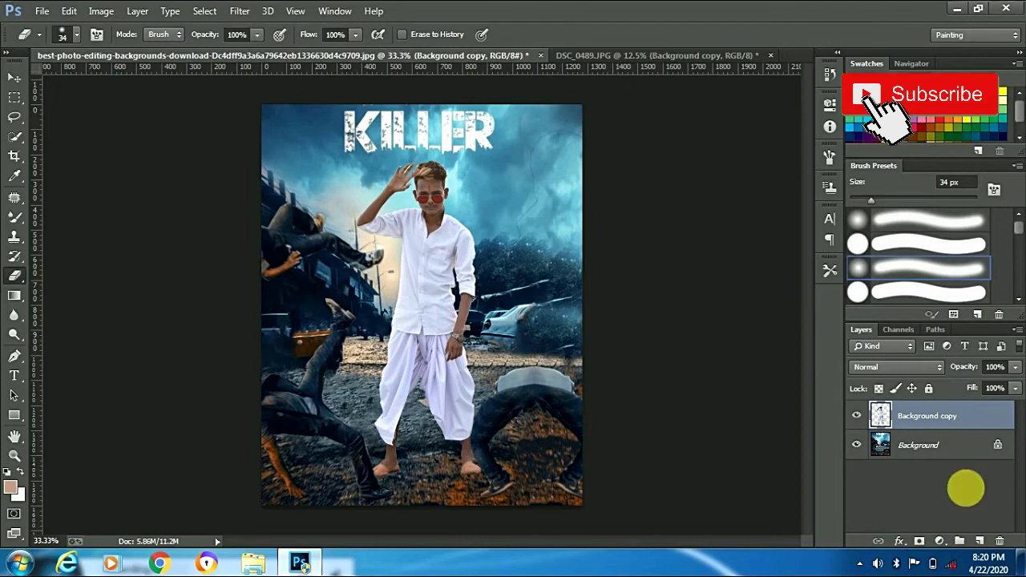
Create empty Layer 1 above the man's layer and select the Brush Tool.
click(990, 542)
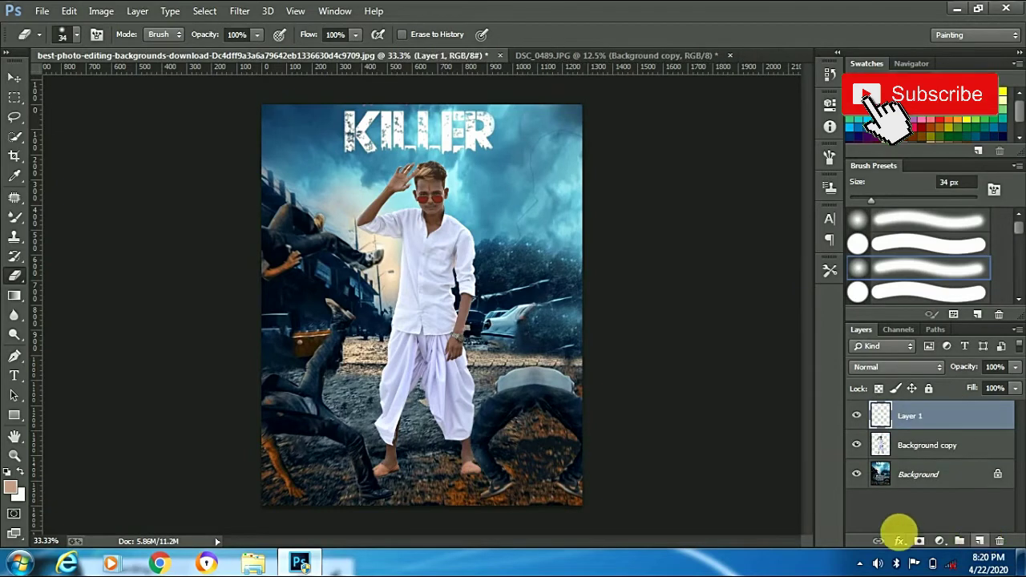
right_click(15, 217)
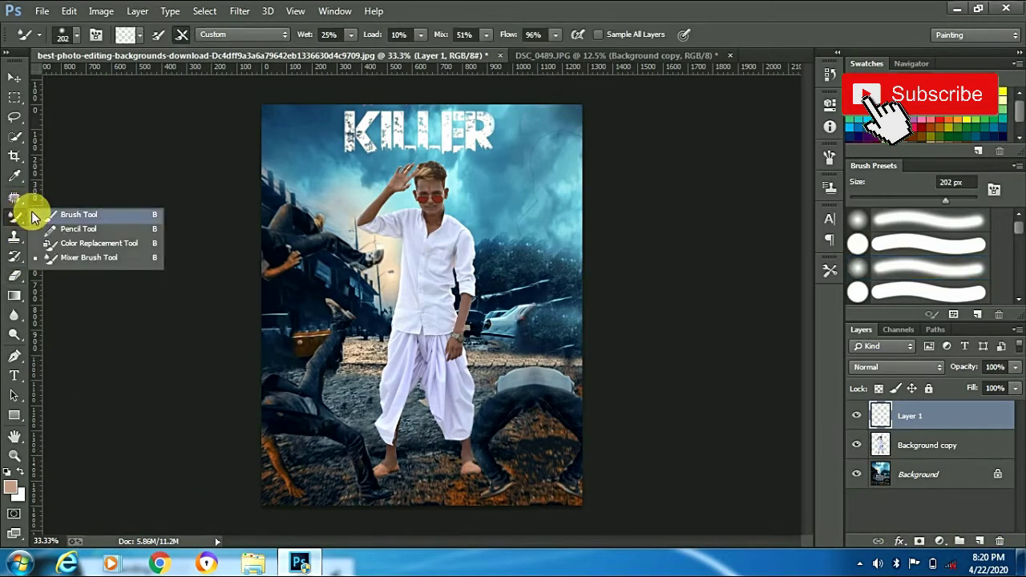
click(58, 213)
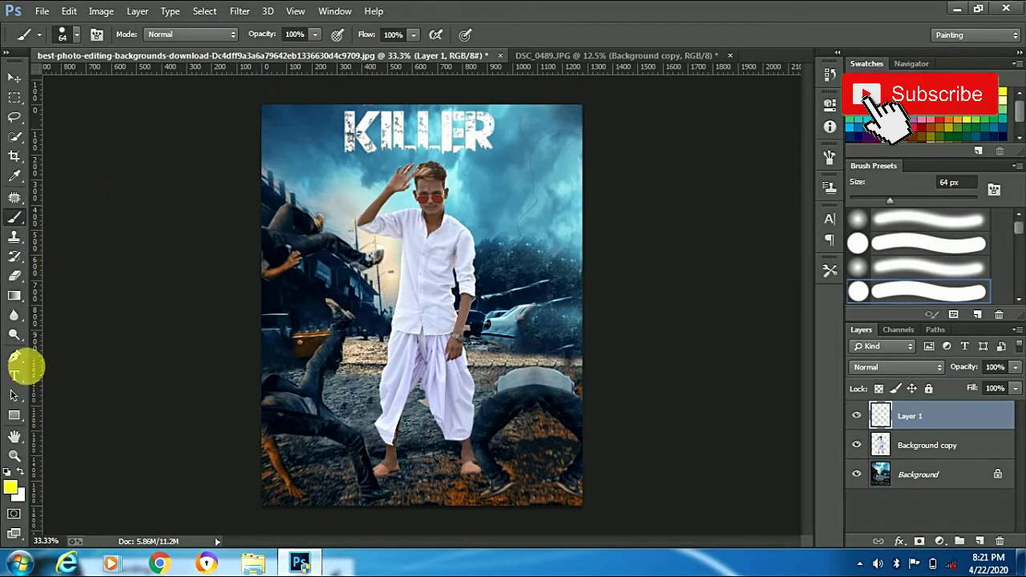
Set the foreground colour to pure black and zoom in to 100%.
click(11, 487)
drag(269, 406, 126, 540)
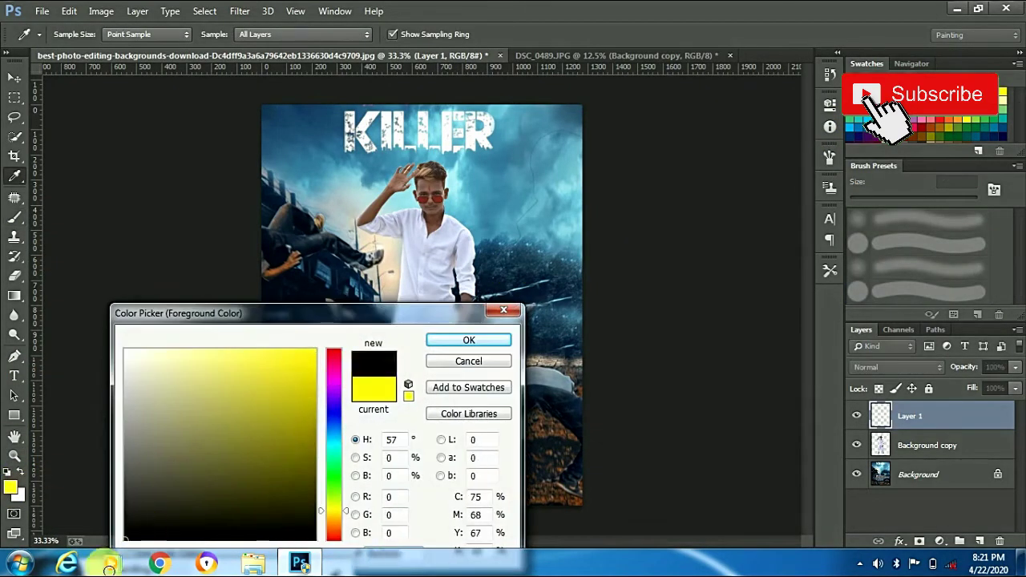
click(448, 341)
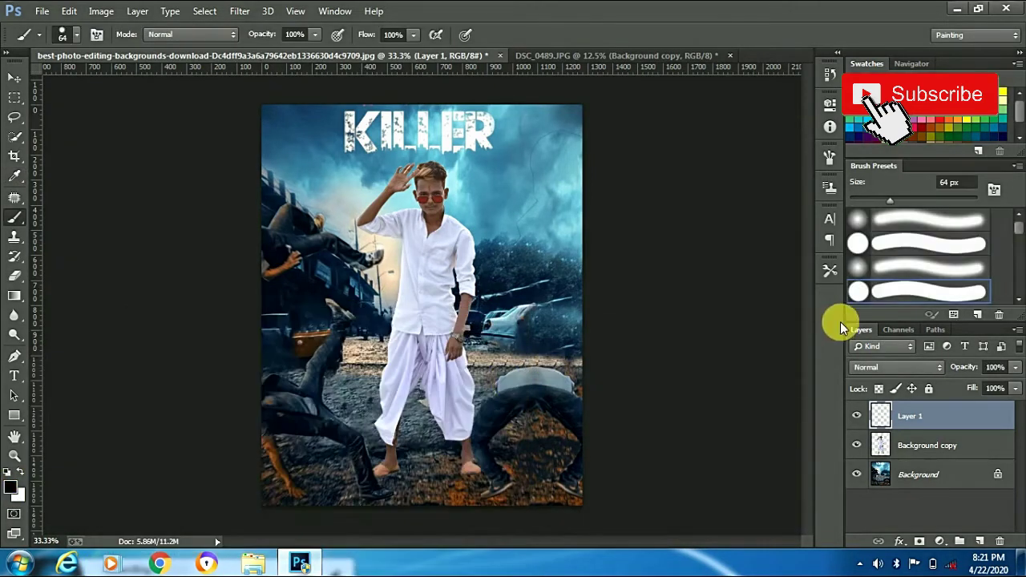
key(ctrl+plus)
key(ctrl+plus)
key(ctrl+plus)
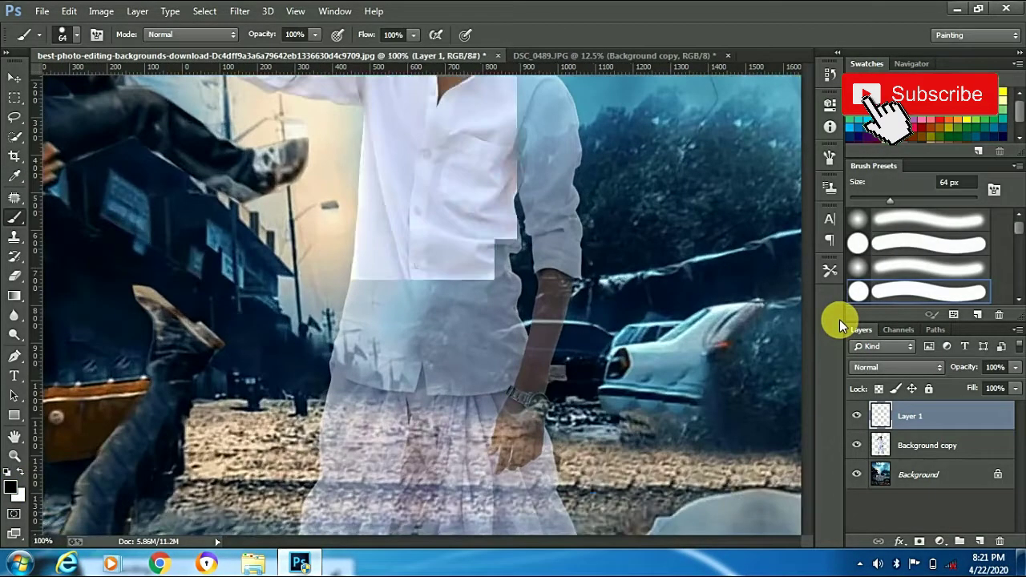
drag(814, 302, 812, 424)
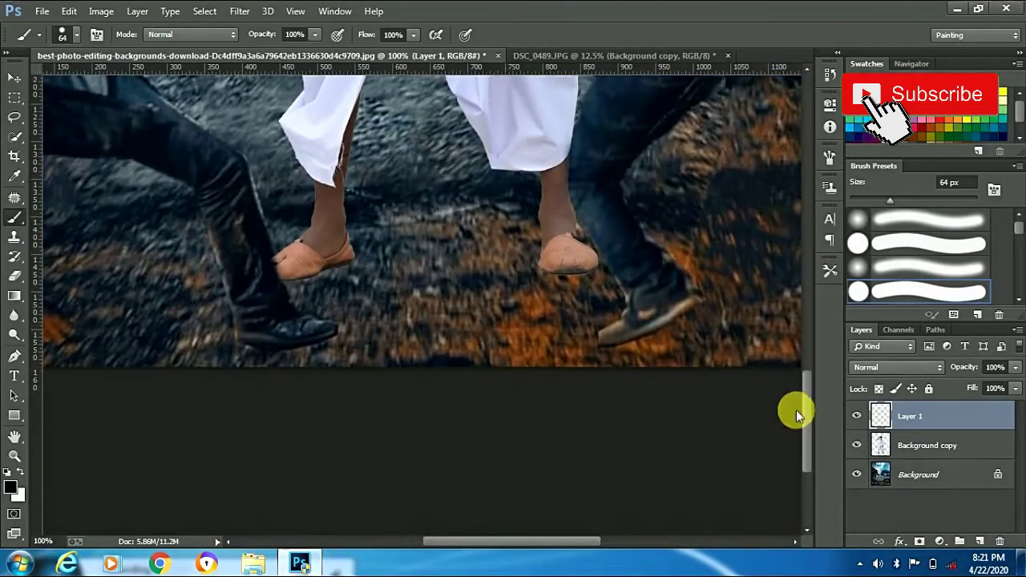
ctrl+click(618, 433)
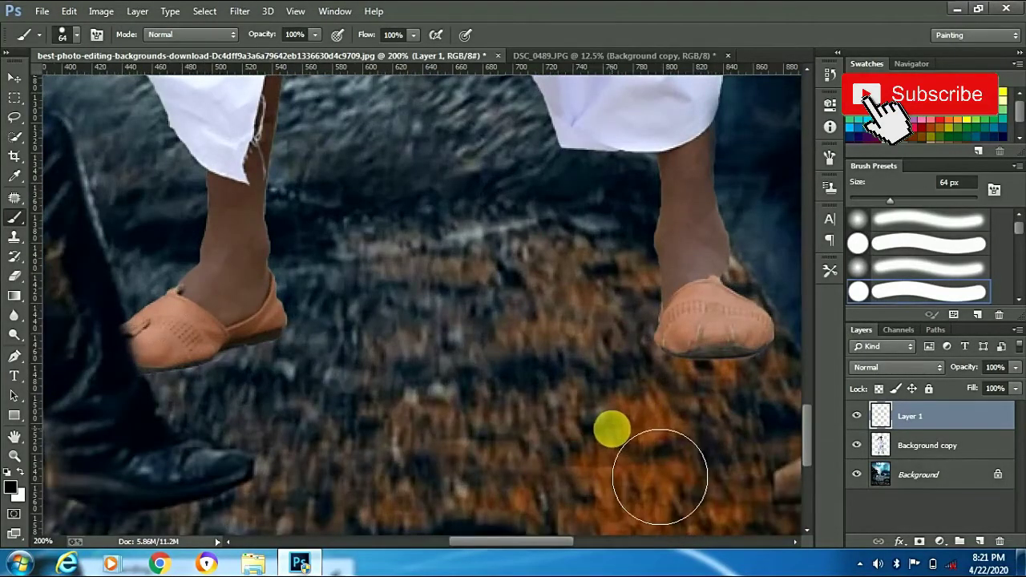
click(710, 365)
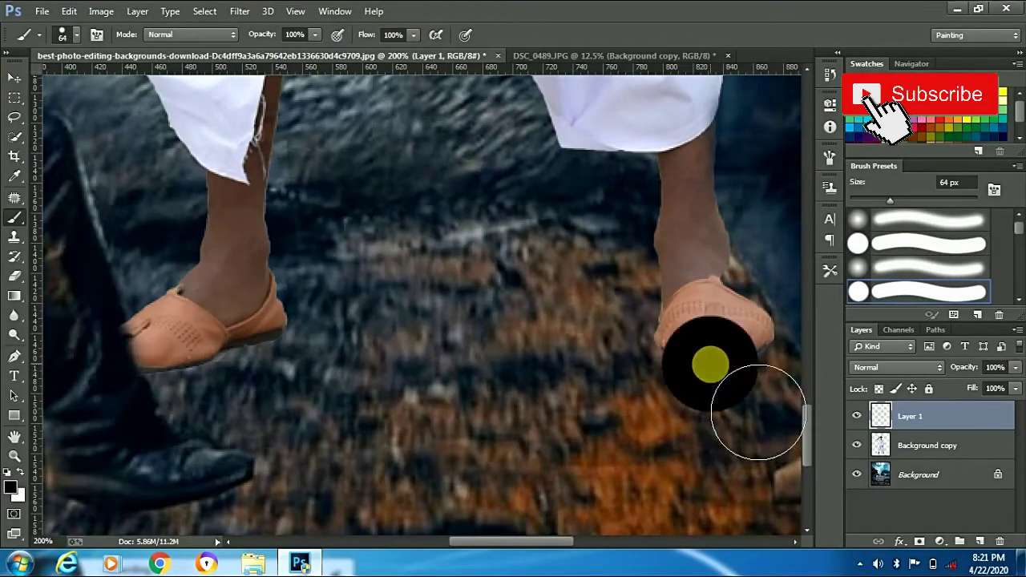
click(872, 346)
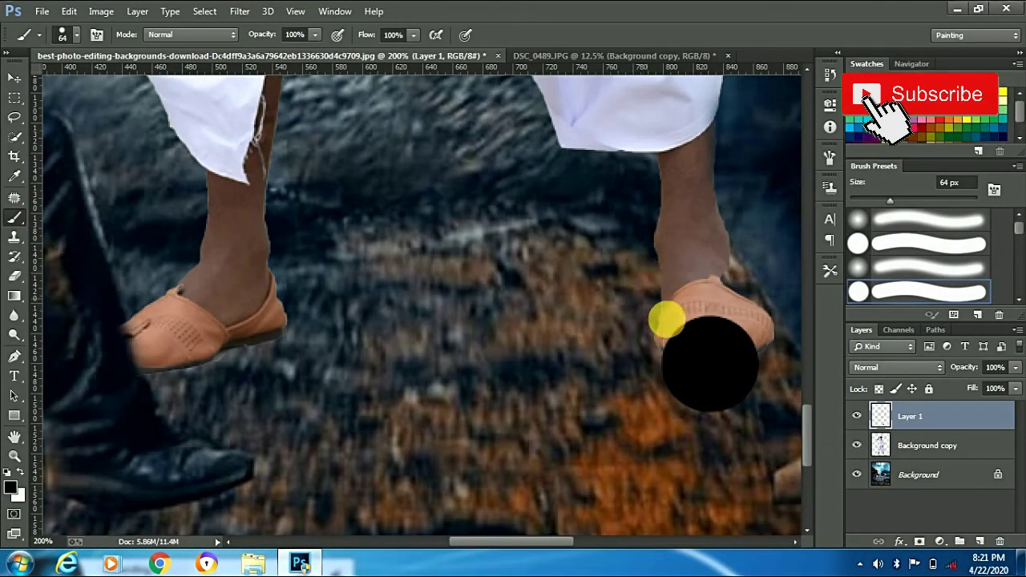
click(858, 418)
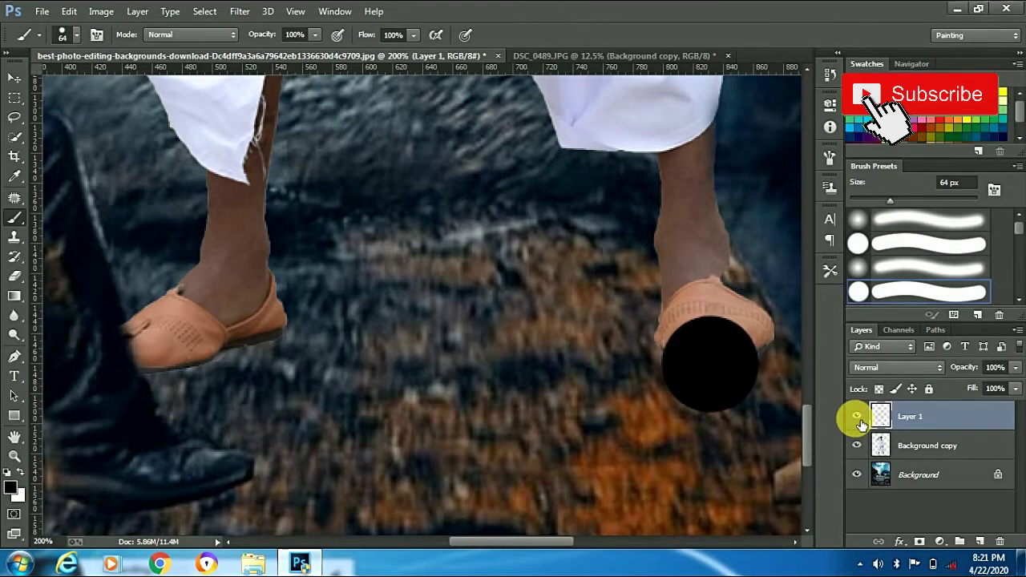
key(ctrl+z)
right_click(638, 287)
Paint a soft 0%-hardness black shadow beside the right shoe and stretch it into a wide band.
click(716, 393)
drag(607, 415, 623, 413)
key(ctrl+t)
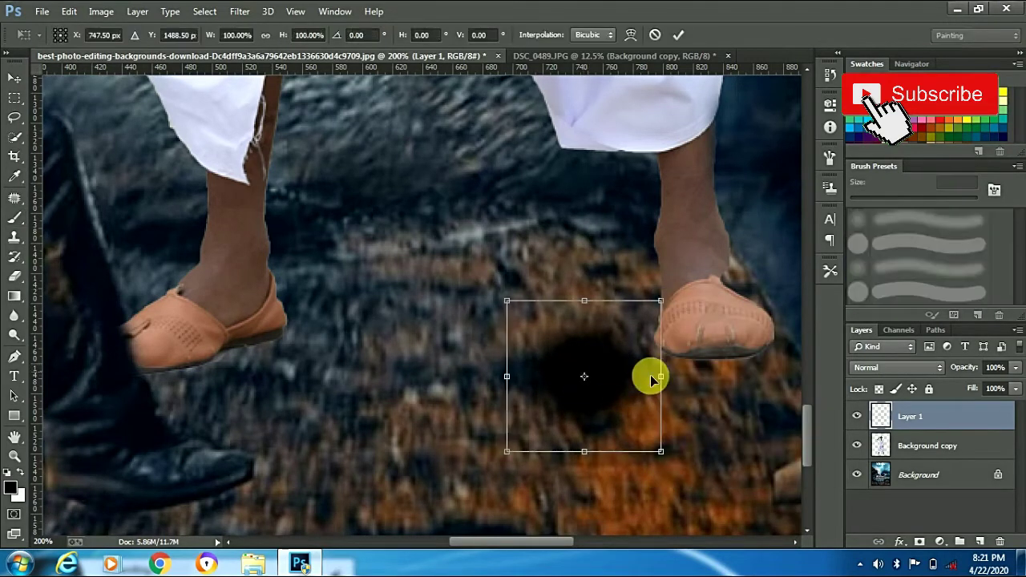
mouse_move(665, 373)
mouse_down()
mouse_move(974, 374)
mouse_move(778, 390)
mouse_up()
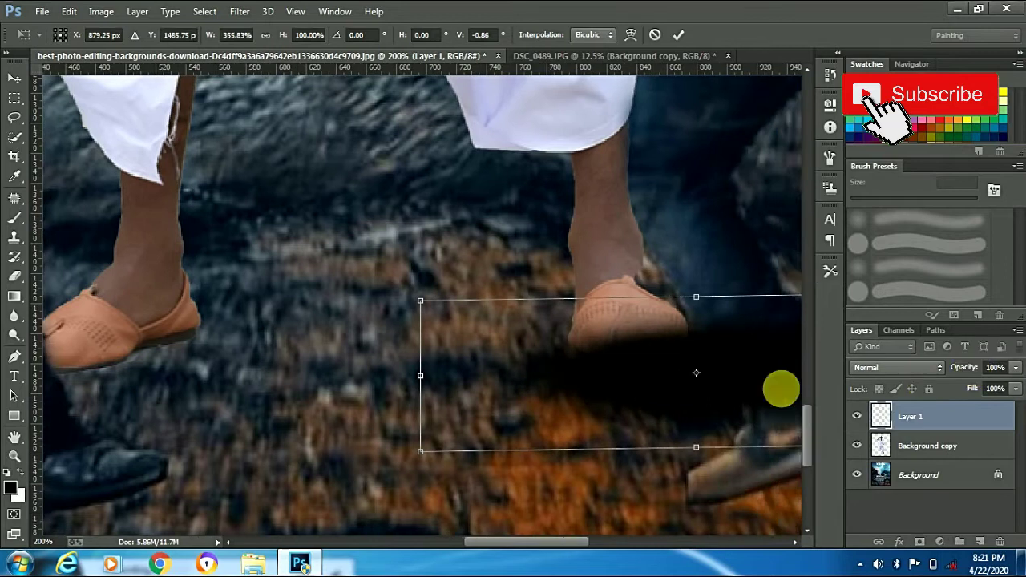
drag(419, 373, 335, 377)
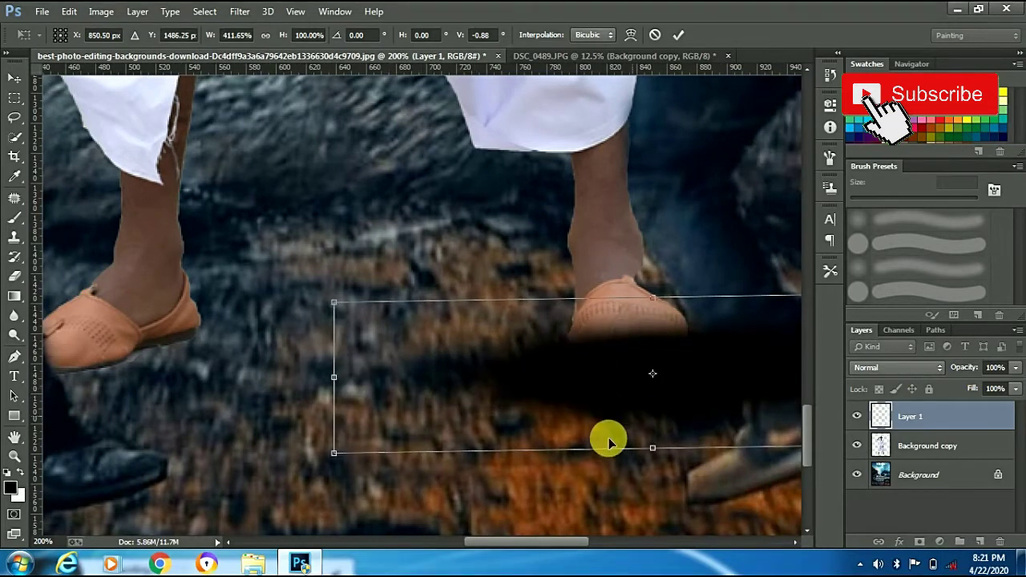
drag(607, 436, 579, 460)
click(679, 34)
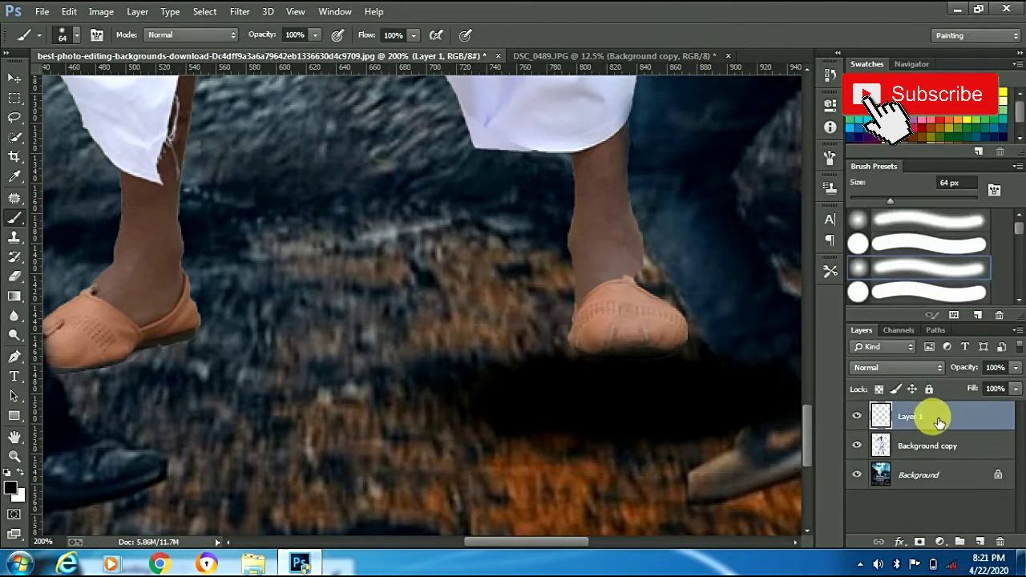
Move Layer 1 beneath the man's Background copy layer and start a Free Transform on it.
drag(939, 422, 937, 458)
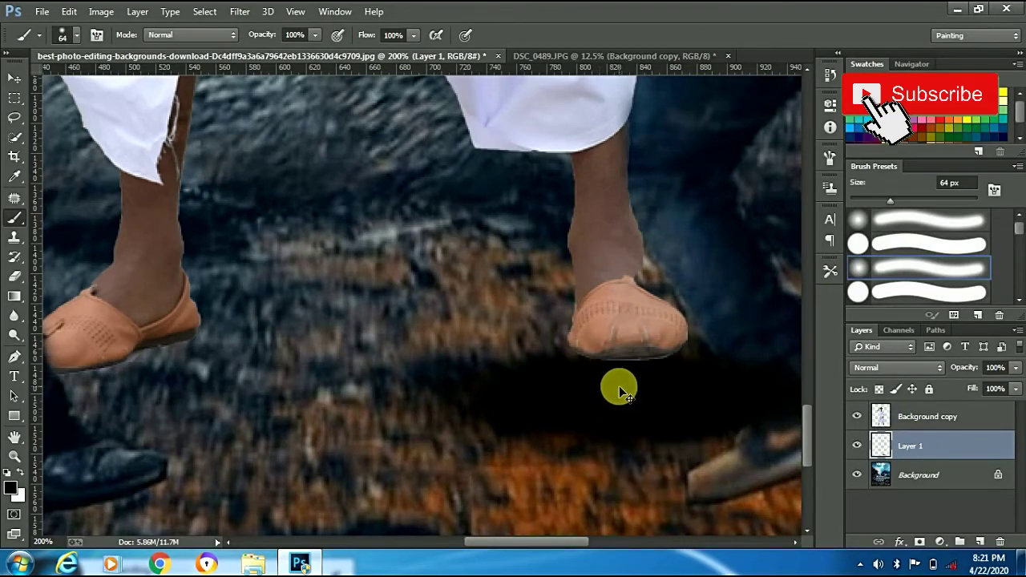
key(ctrl+t)
drag(624, 396, 634, 342)
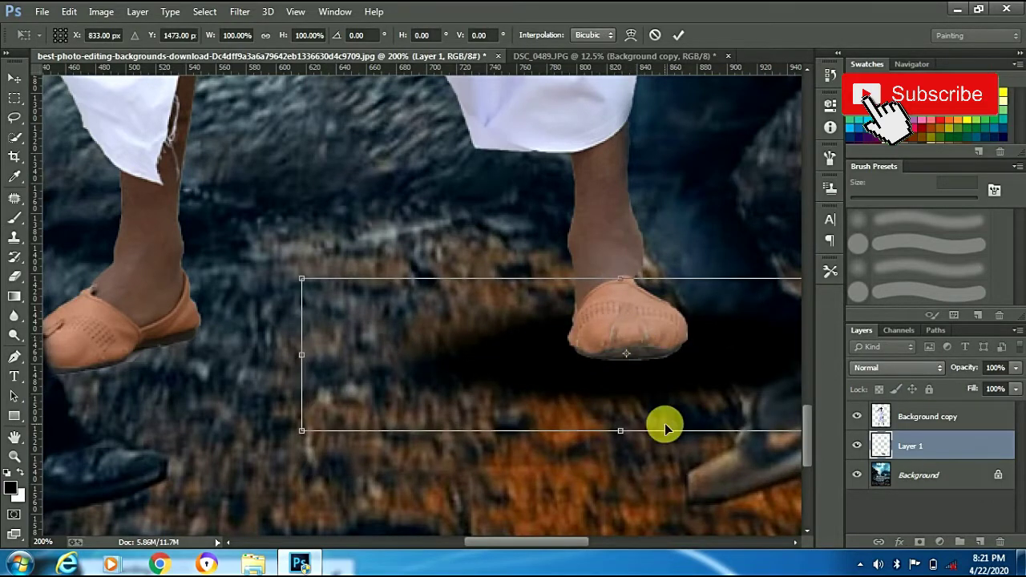
key(ctrl+minus)
key(ctrl+minus)
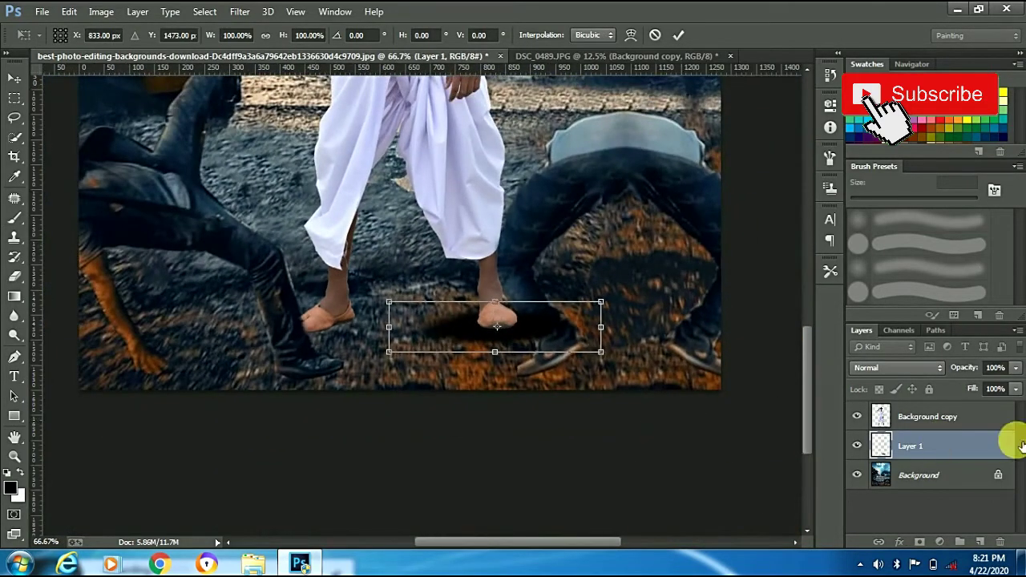
Drop Layer 1's Fill to 37% and reshape the shadow narrower and taller under the right foot.
drag(1016, 389, 968, 408)
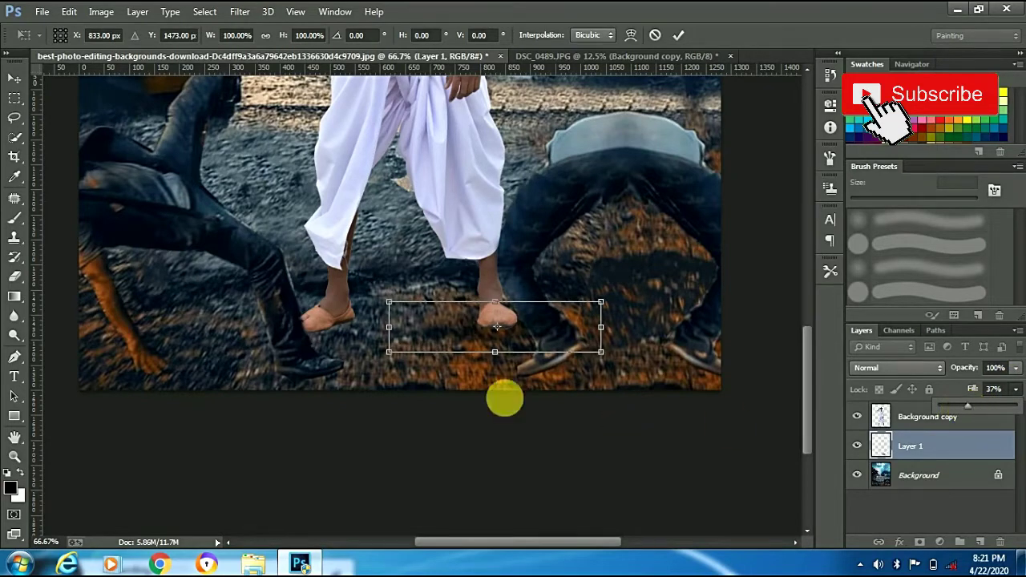
mouse_move(393, 335)
mouse_down()
mouse_move(471, 335)
mouse_move(471, 327)
mouse_move(482, 418)
mouse_move(493, 376)
mouse_up()
drag(567, 339, 510, 343)
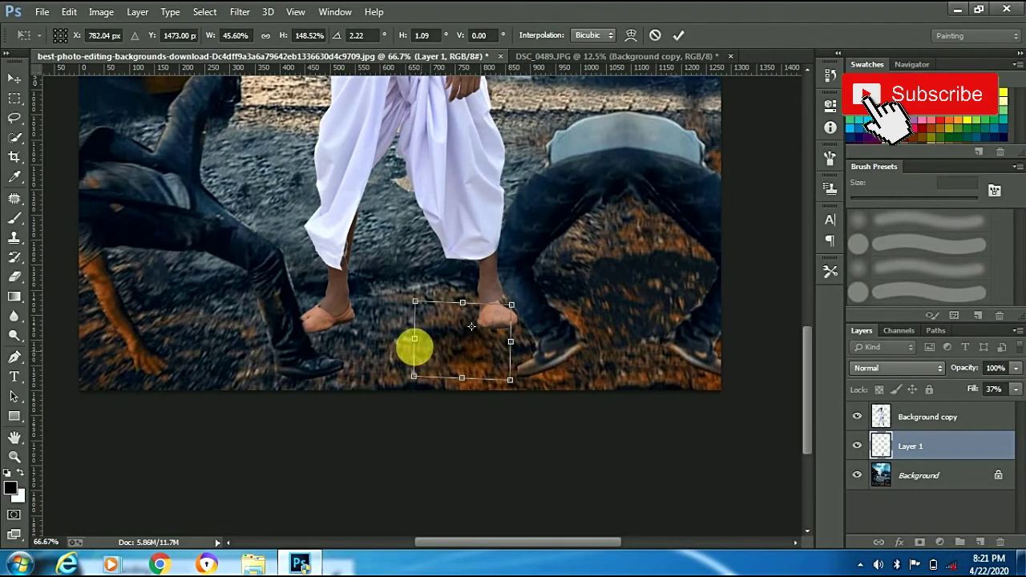
drag(417, 343, 439, 343)
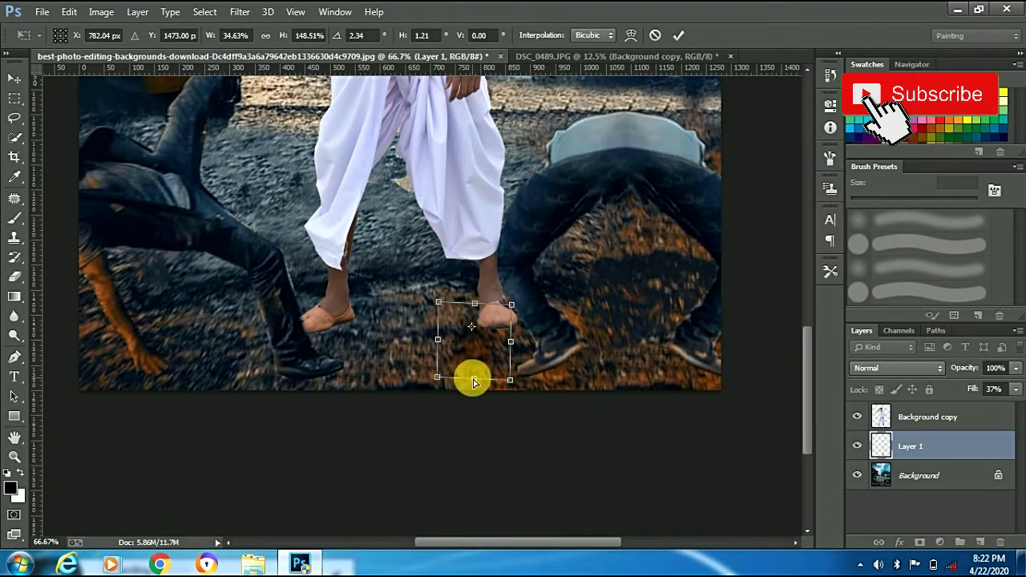
drag(470, 385, 486, 344)
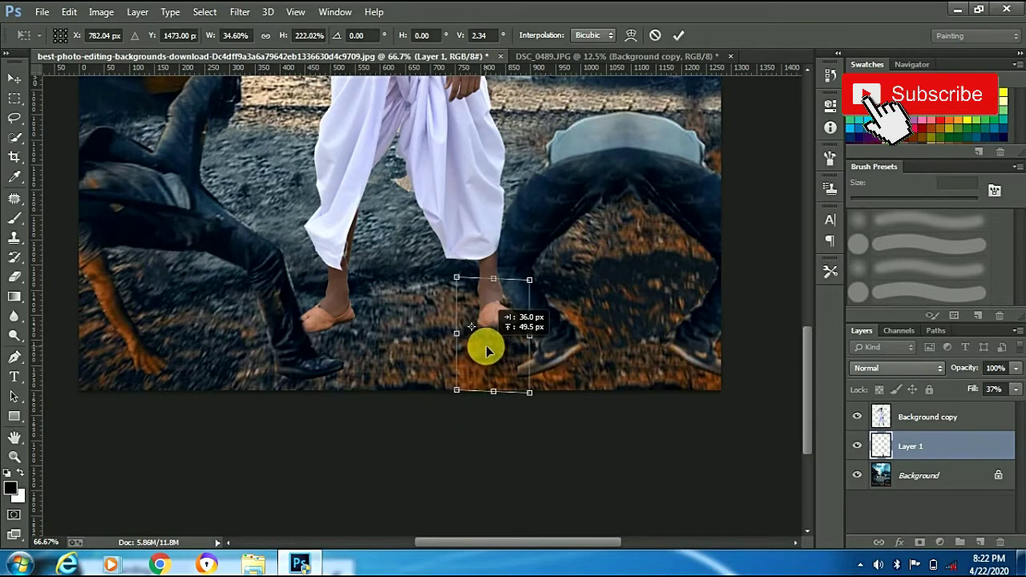
click(676, 35)
Duplicate the foot shadow as Layer 1 copy and move it under the man's other foot.
key(b)
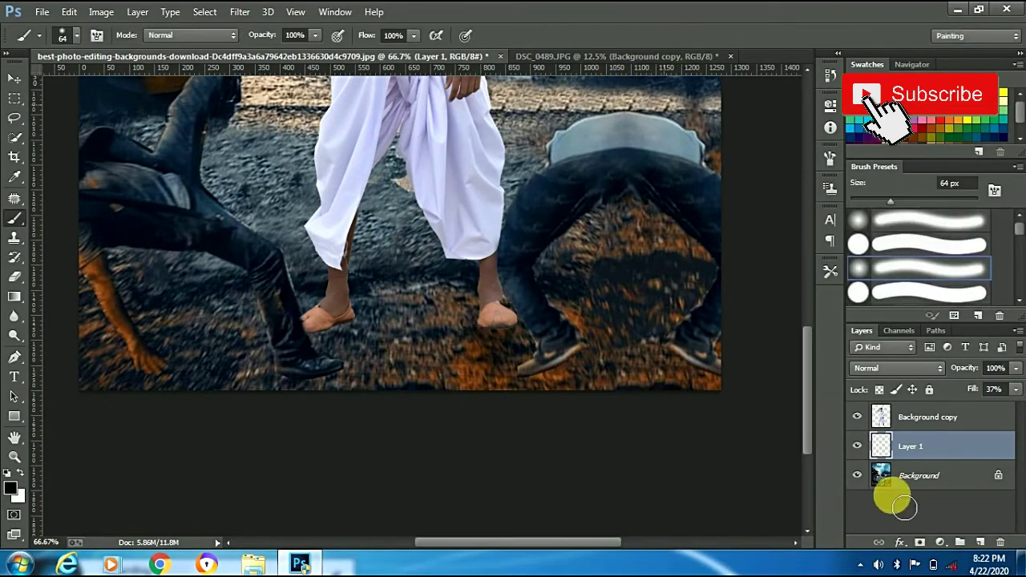
click(980, 542)
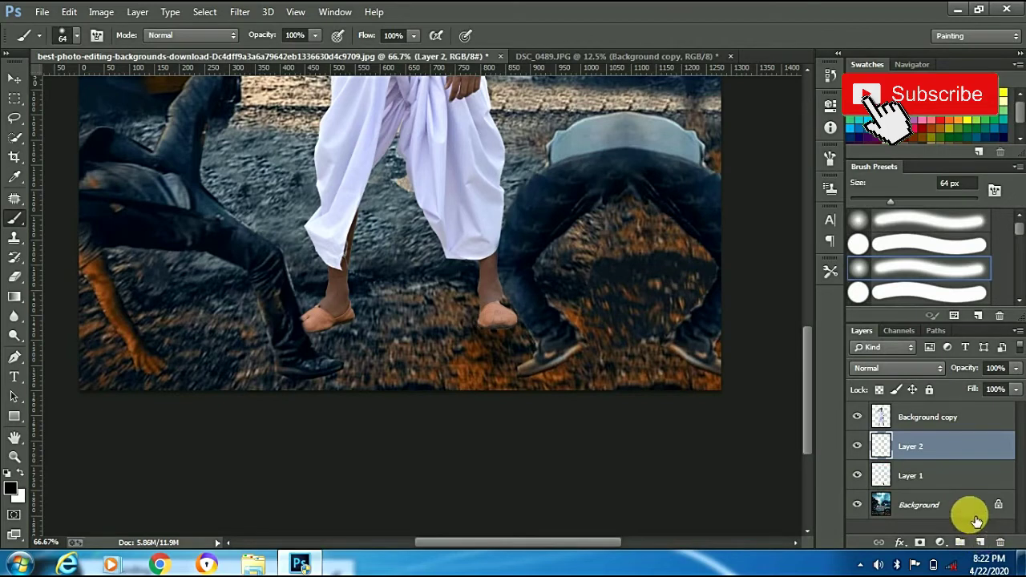
key(ctrl+z)
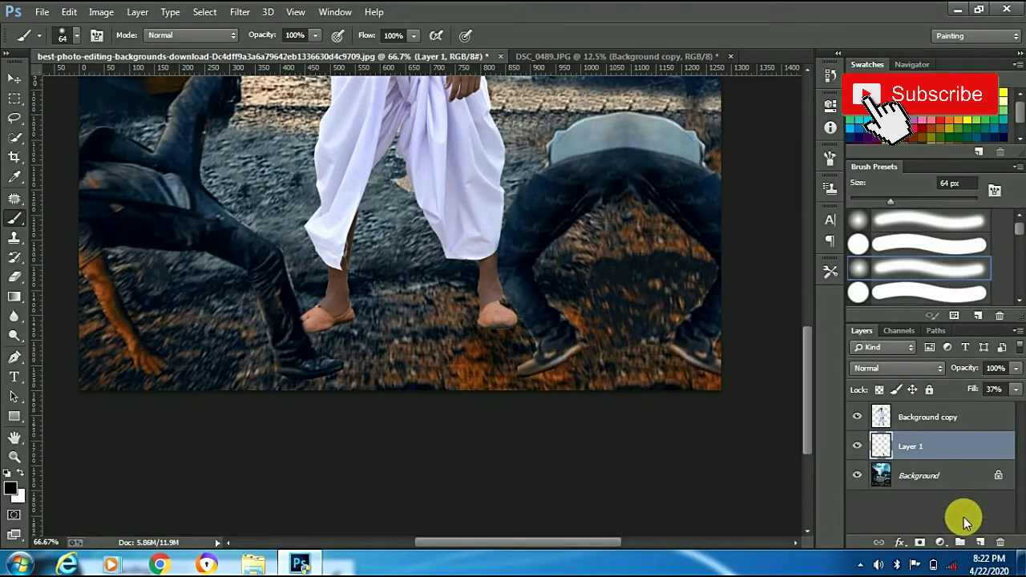
key(ctrl+j)
drag(497, 348, 325, 344)
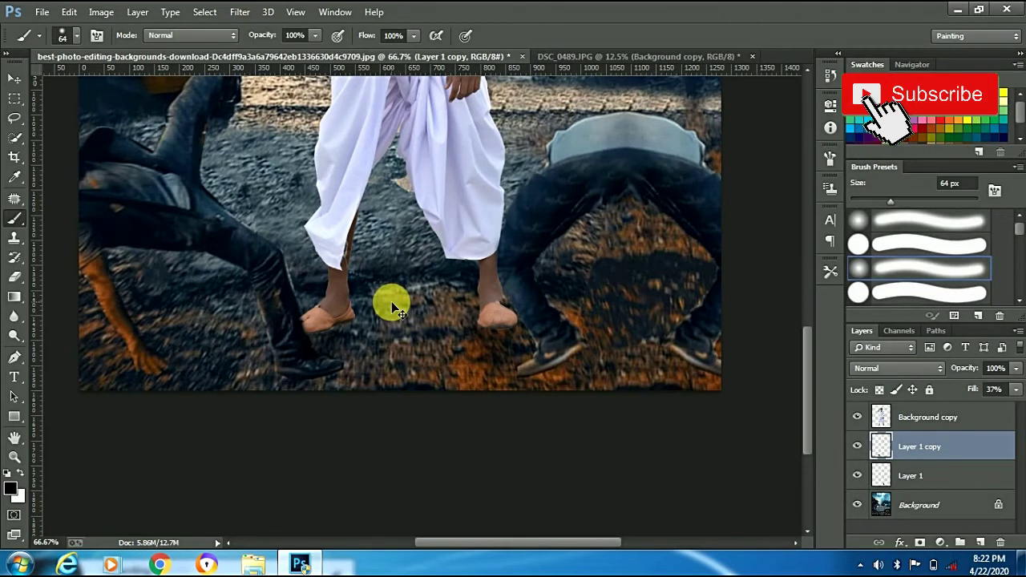
Rotate the copied shadow about 57° and commit the transform.
key(ctrl+t)
mouse_move(389, 278)
mouse_down()
mouse_move(486, 346)
mouse_move(493, 373)
mouse_up()
drag(348, 339, 353, 333)
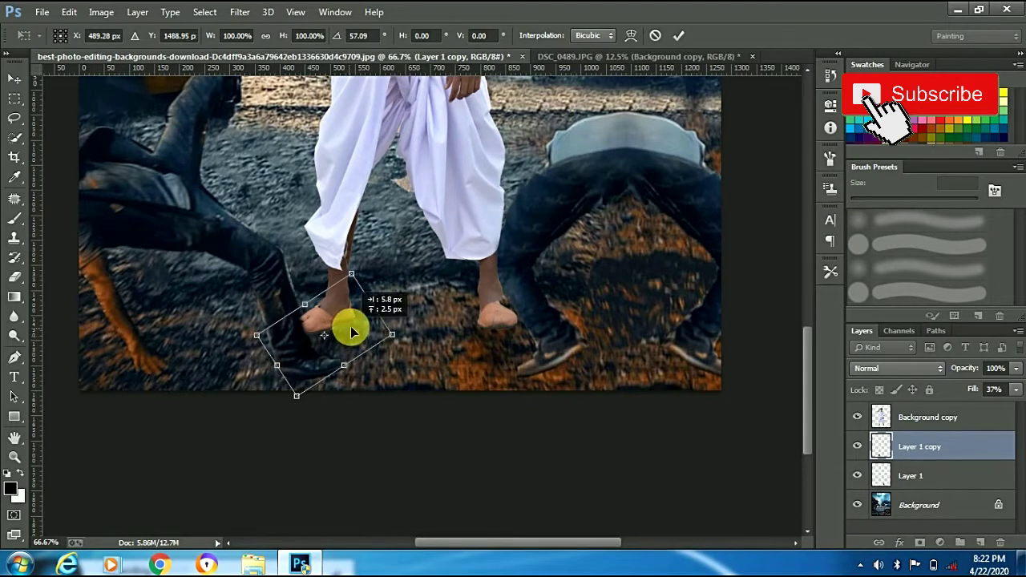
key(b)
click(674, 37)
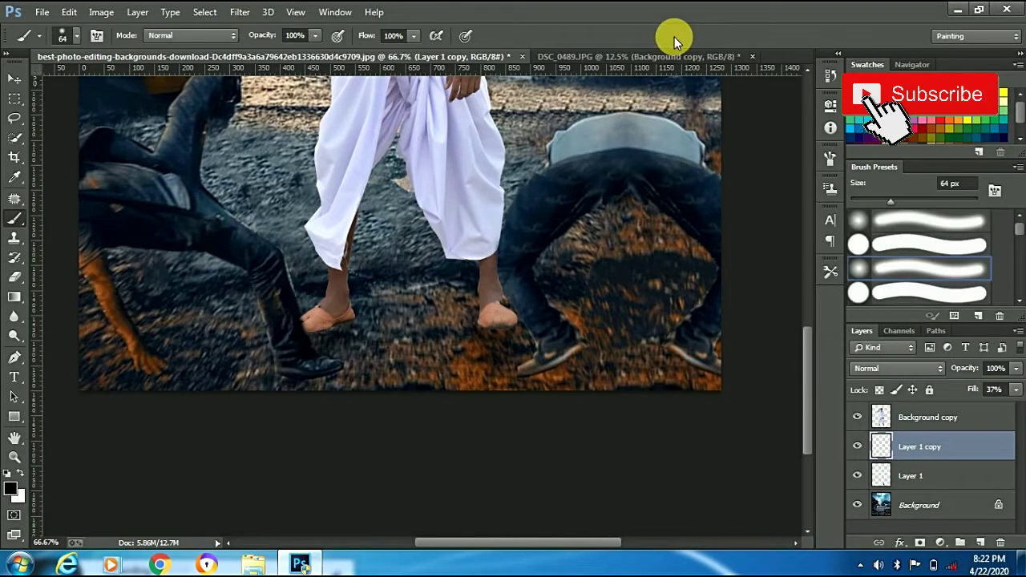
key(ctrl+minus)
key(ctrl+minus)
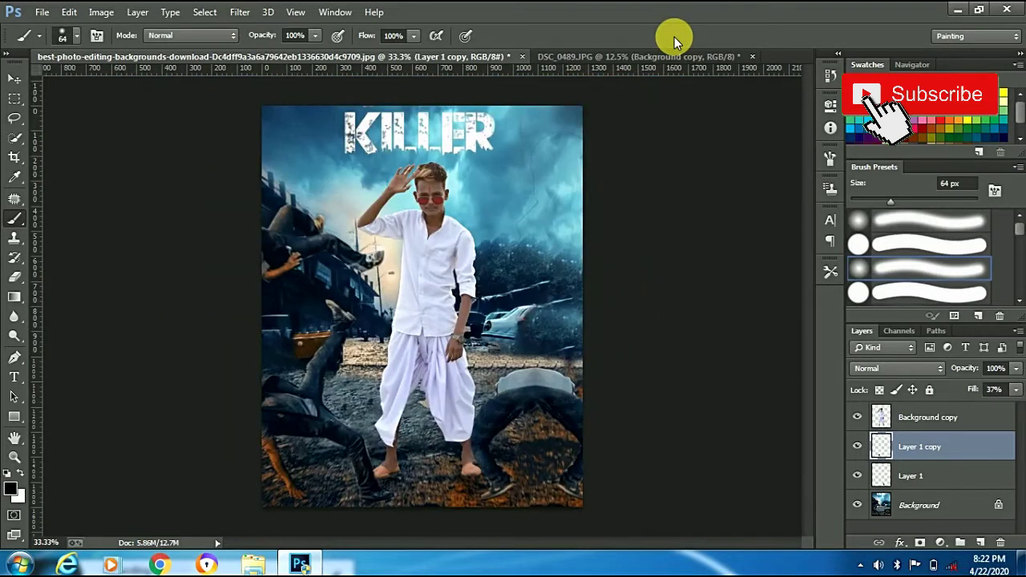
Open the Camera Raw Filter on the man's Background copy layer.
click(930, 418)
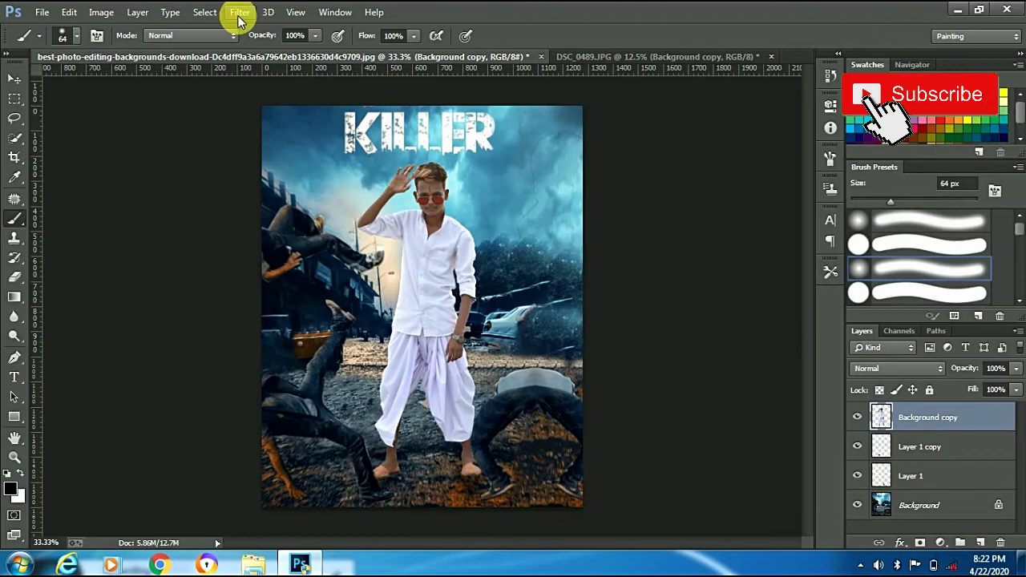
click(240, 13)
click(262, 100)
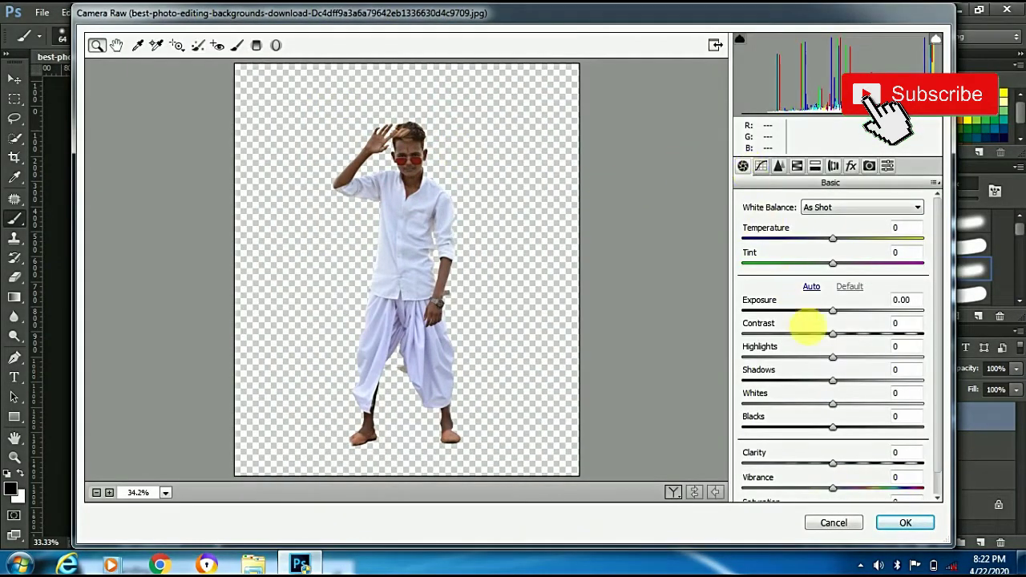
Set Contrast +33, Highlights -63, Shadows +41, Clarity +18 and Reds saturation +12, then apply.
mouse_move(852, 337)
mouse_down()
mouse_move(865, 337)
mouse_move(717, 359)
mouse_move(853, 359)
mouse_move(728, 359)
mouse_move(778, 371)
mouse_move(778, 385)
mouse_move(869, 383)
mouse_move(783, 408)
mouse_move(804, 430)
mouse_up()
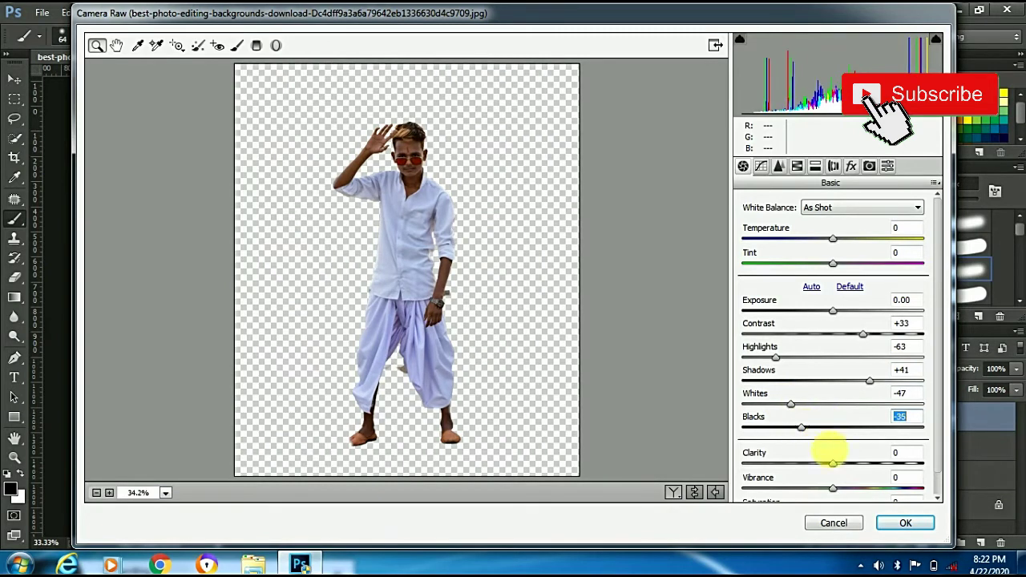
mouse_move(837, 464)
mouse_down()
mouse_move(850, 463)
mouse_move(859, 490)
mouse_up()
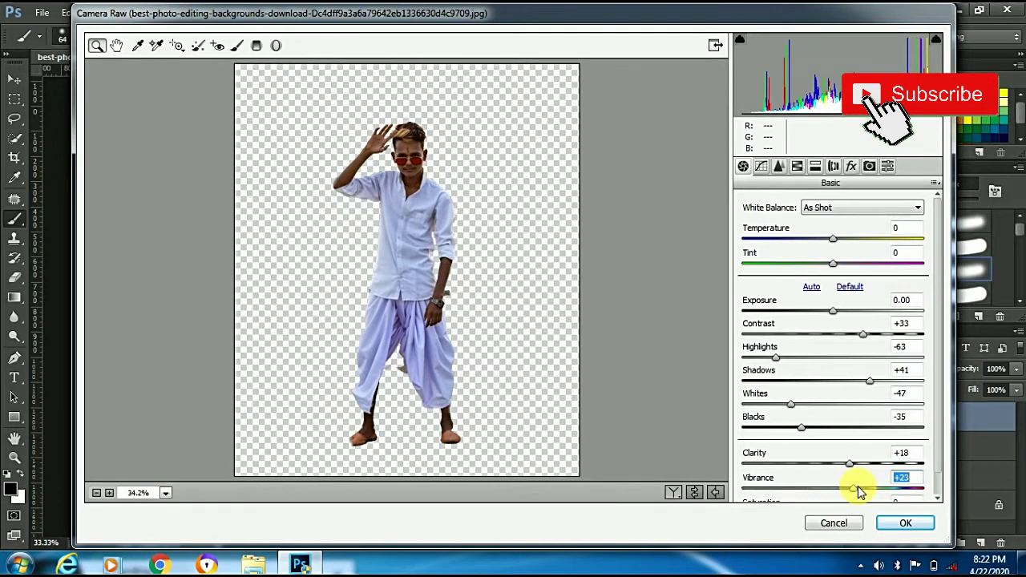
click(797, 166)
click(797, 166)
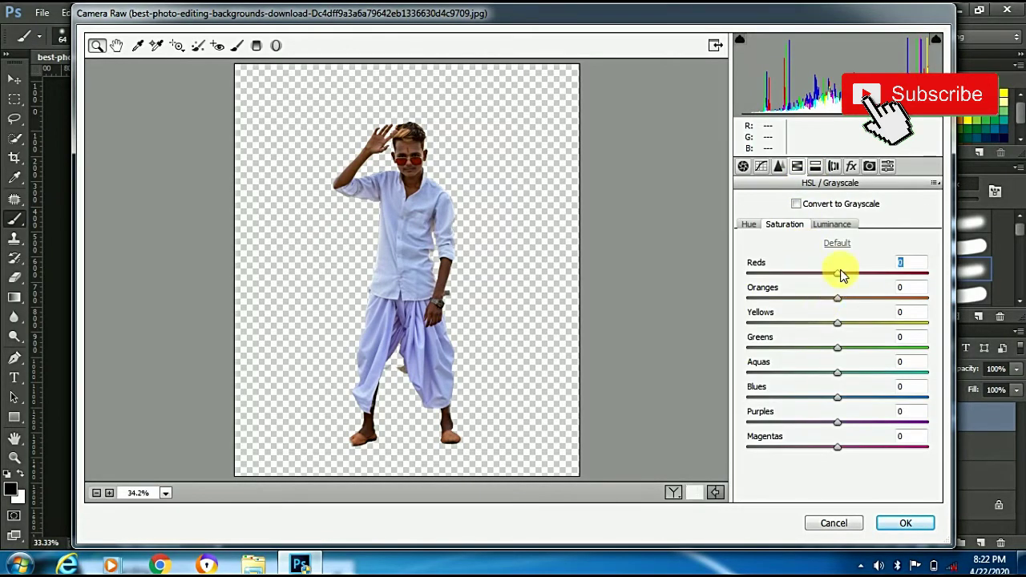
click(906, 523)
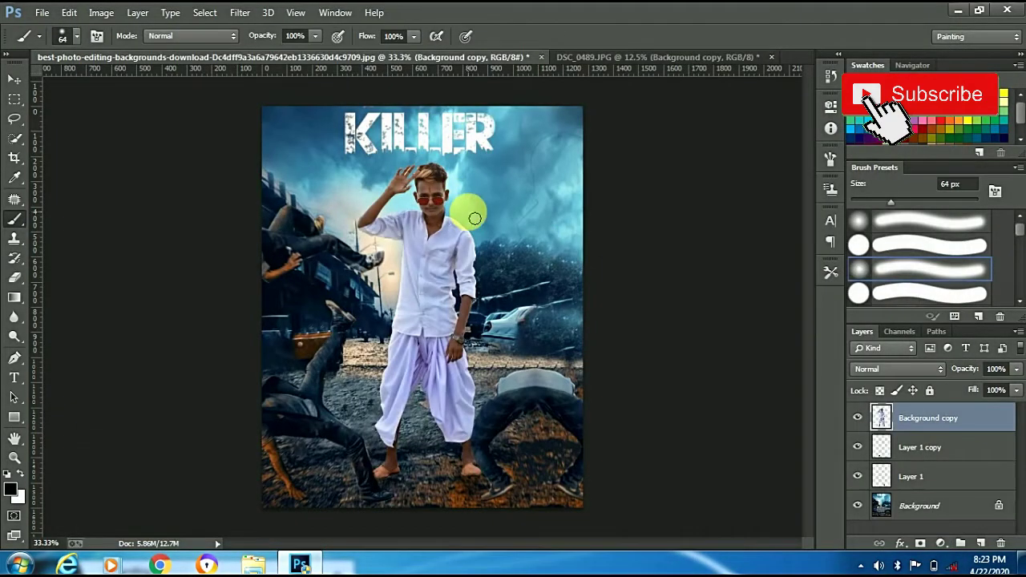
Select the Blur tool at 58% strength and zoom to 300% on the shirt.
scroll(470, 212, up, 2)
scroll(470, 212, down, 2)
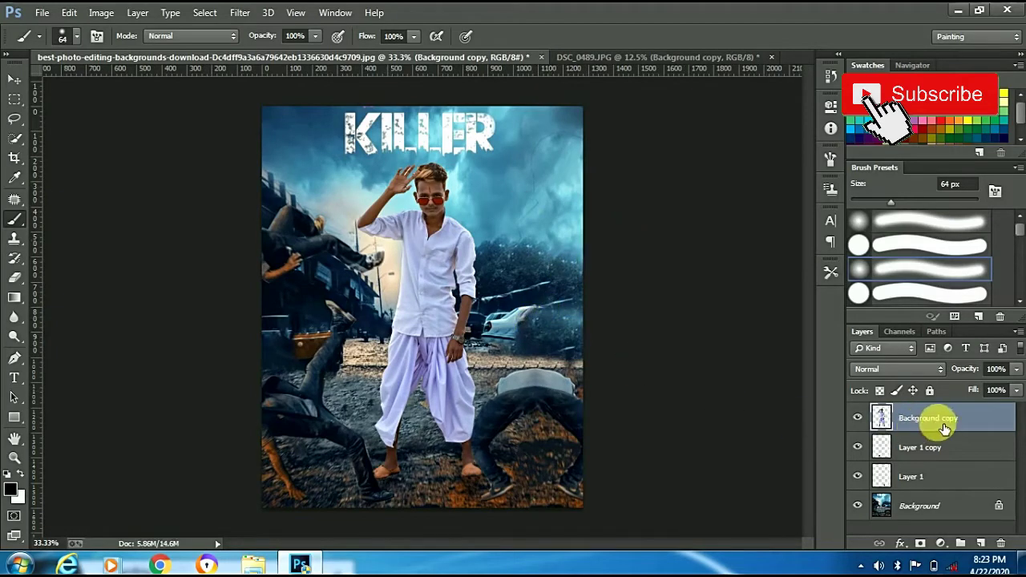
click(16, 318)
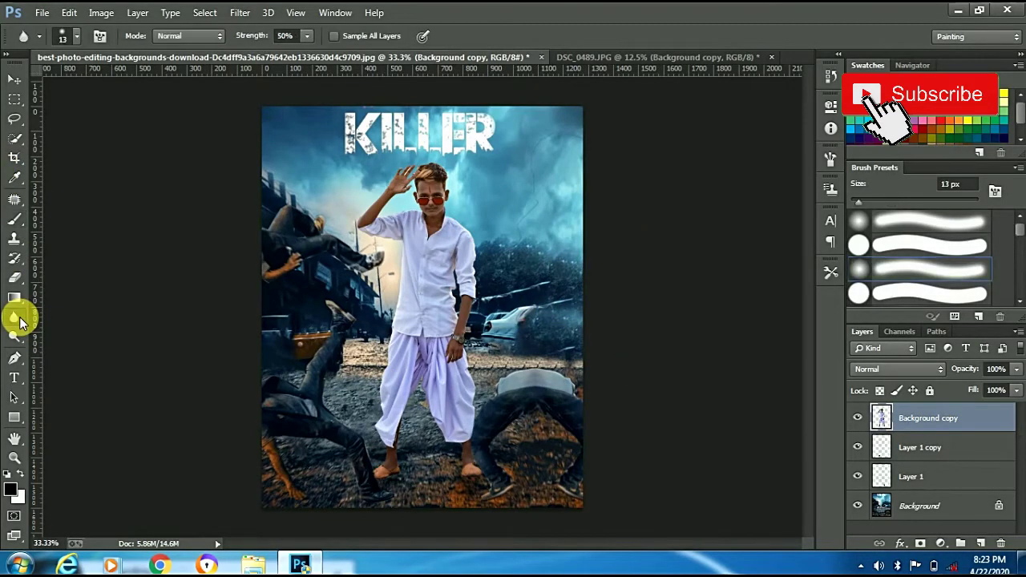
ctrl+click(255, 318)
ctrl+click(249, 315)
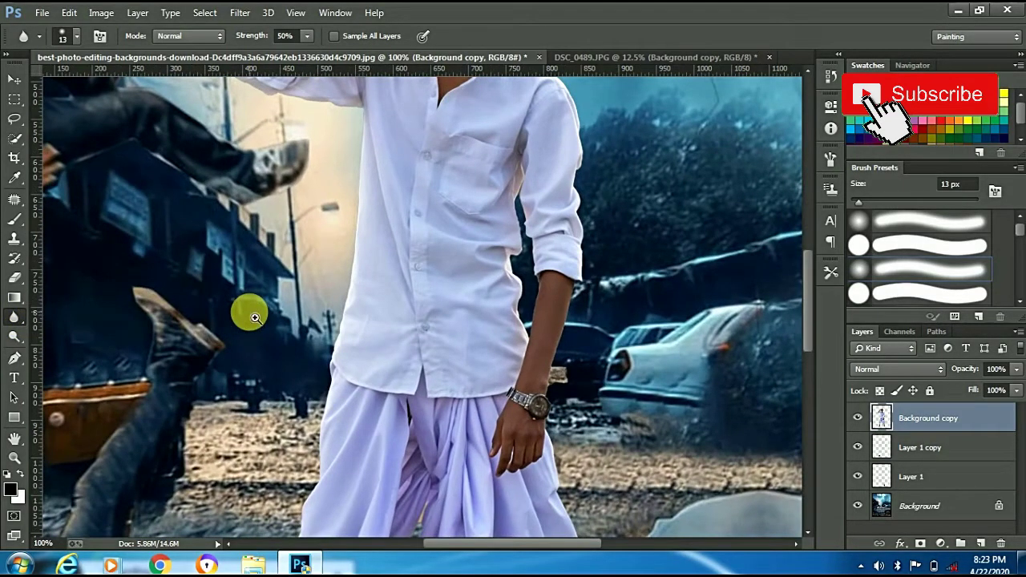
ctrl+click(251, 316)
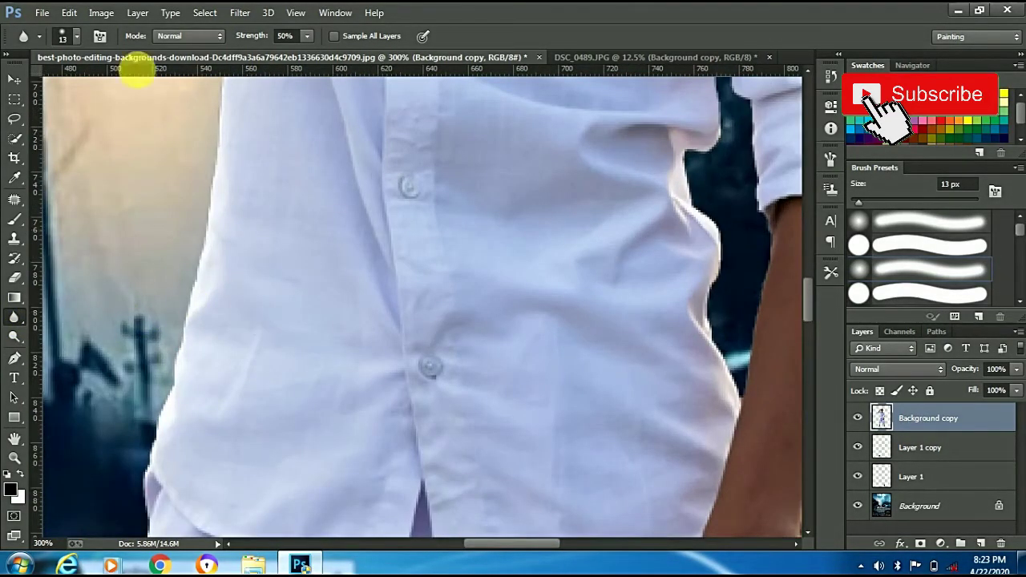
scroll(137, 72, up, 1)
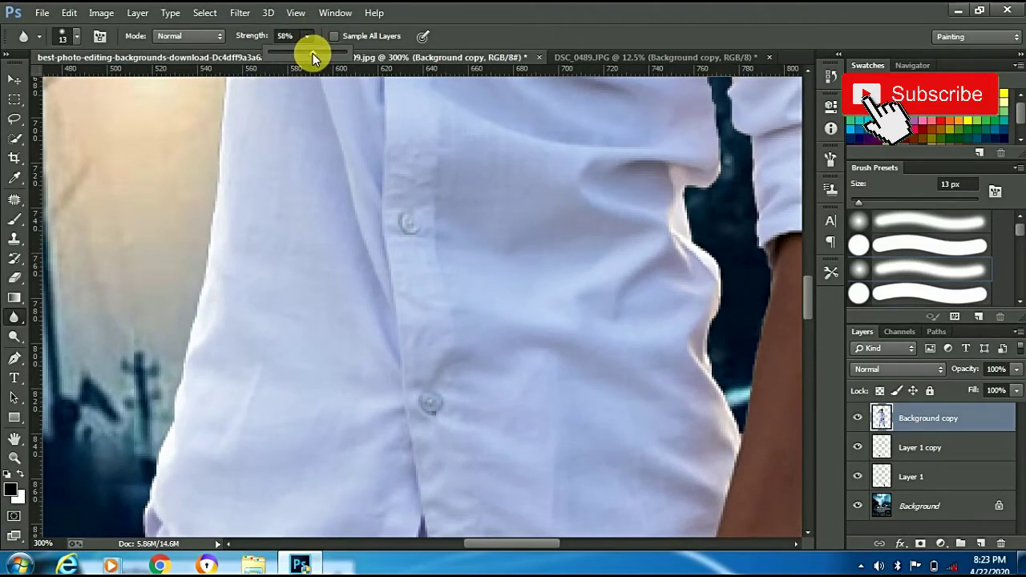
click(313, 58)
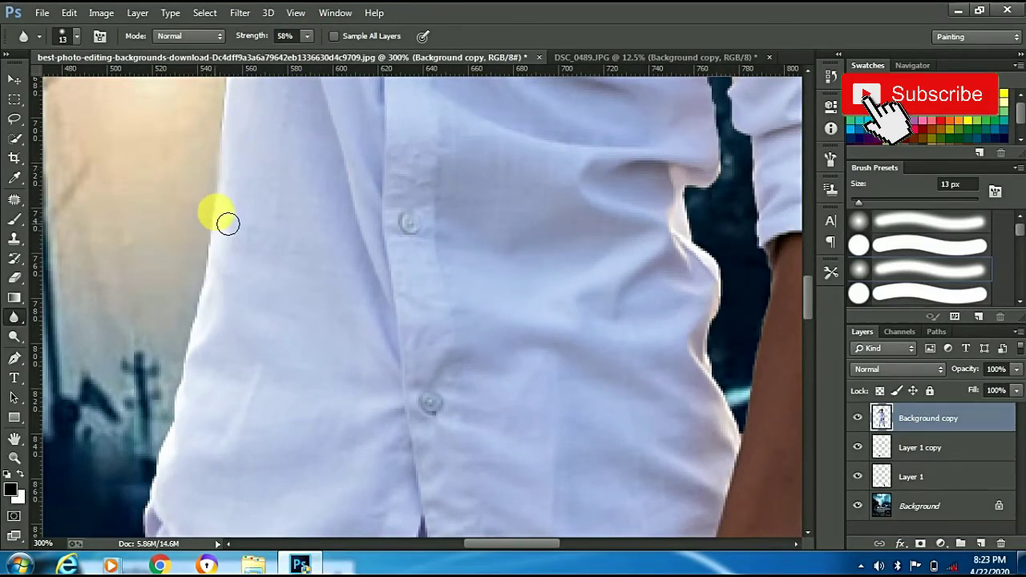
Blur the shirt's left edge and the edges around the chest pocket.
drag(227, 223, 210, 307)
scroll(207, 339, down, 2)
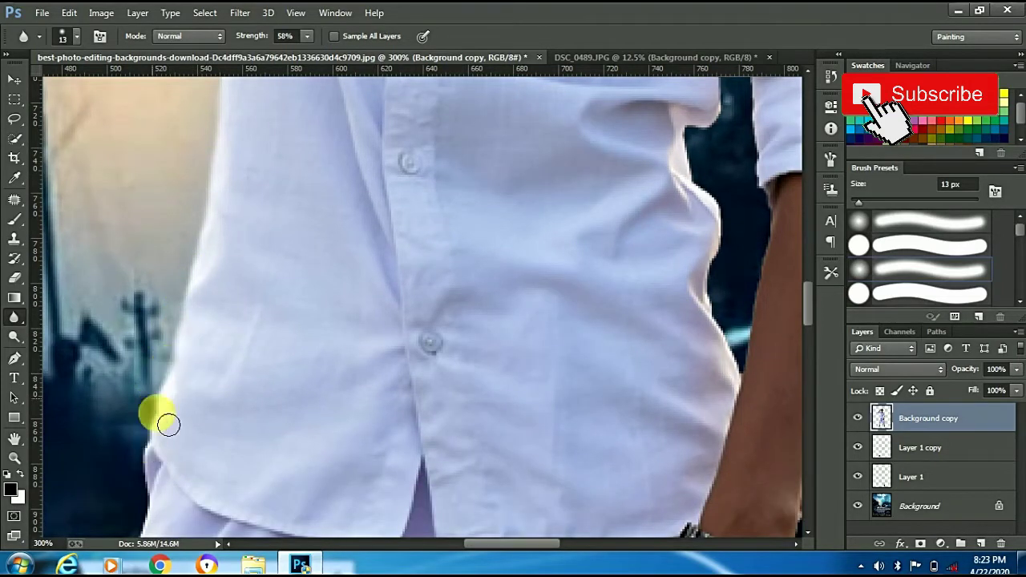
scroll(245, 152, up, 5)
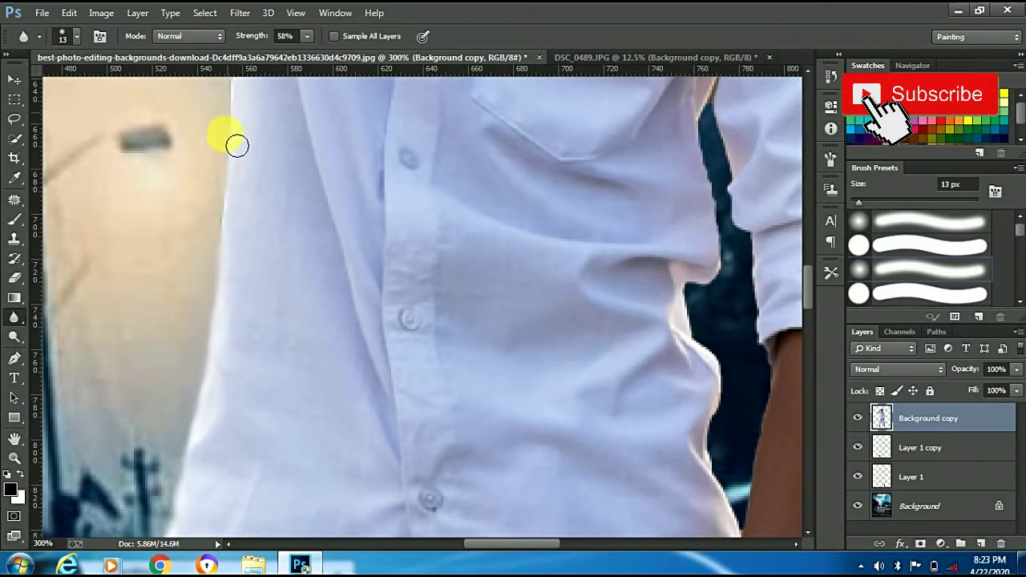
scroll(249, 126, up, 3)
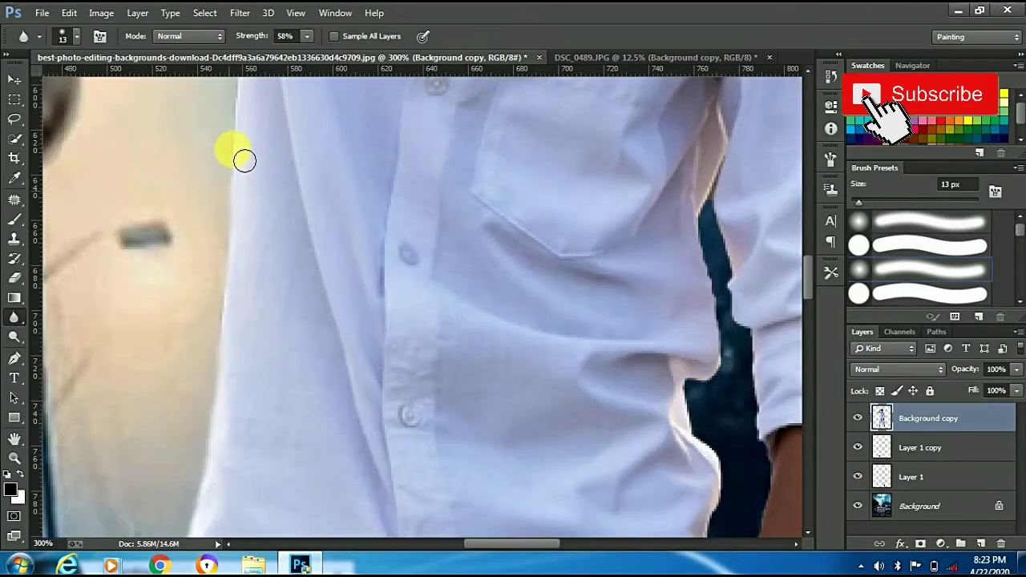
scroll(244, 90, up, 2)
scroll(246, 129, up, 1)
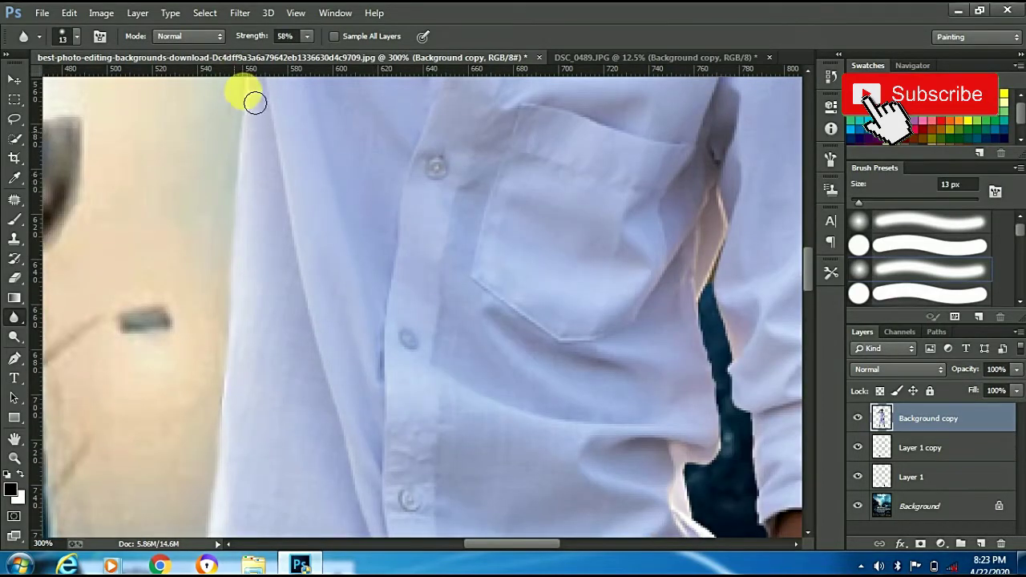
scroll(267, 151, up, 3)
mouse_move(256, 185)
mouse_down()
mouse_move(244, 134)
mouse_move(186, 126)
mouse_up()
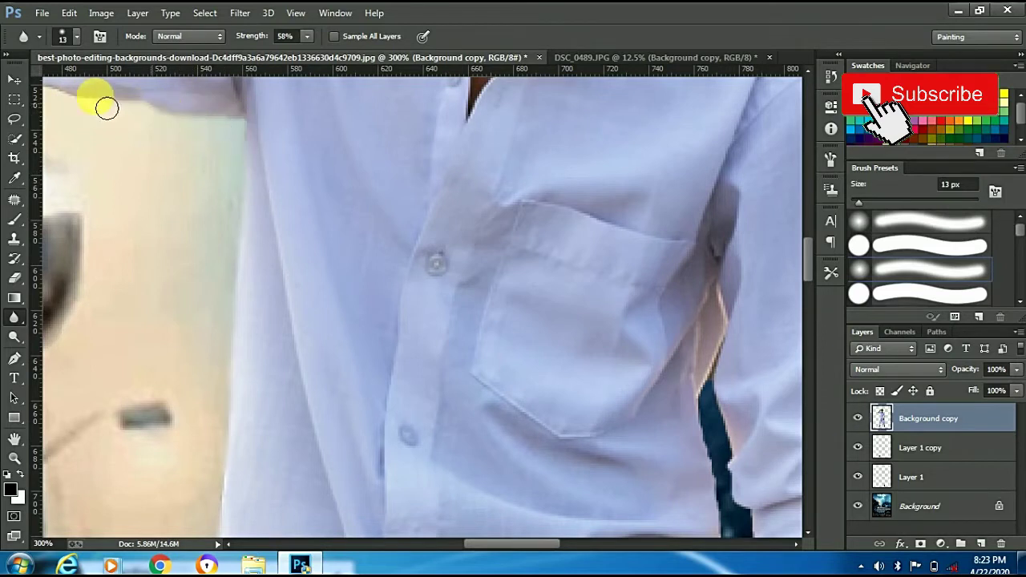
drag(419, 250, 660, 286)
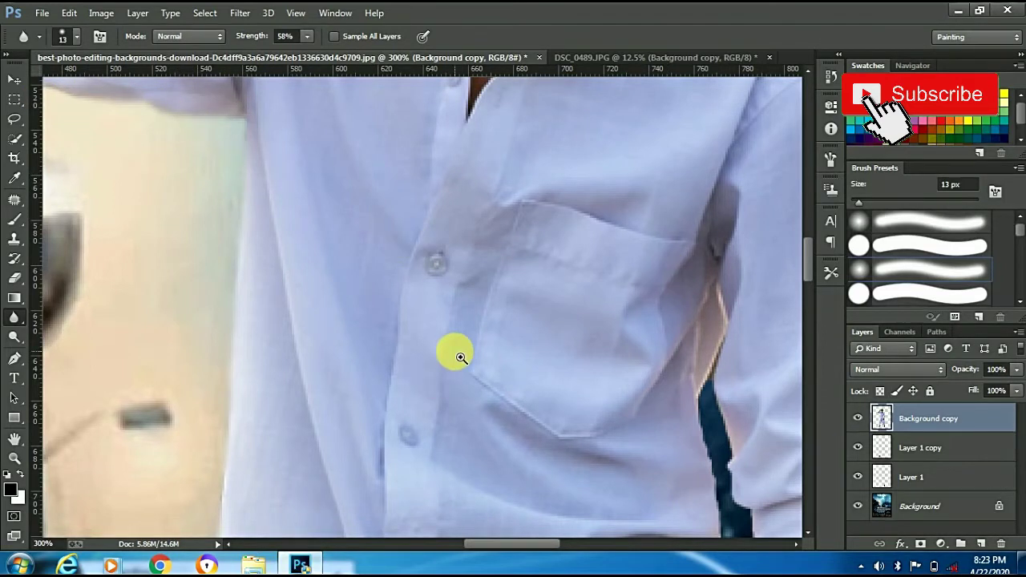
scroll(461, 357, down, 1)
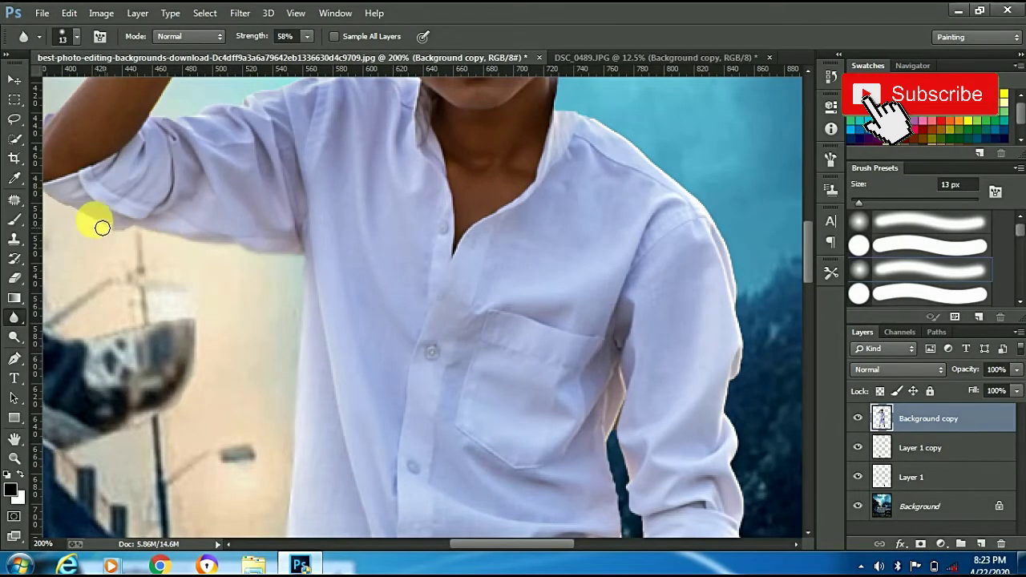
With the 13 px, 58% Blur tool, soften the elbow, upper arm, wrist and finger edges.
scroll(414, 300, down, 3)
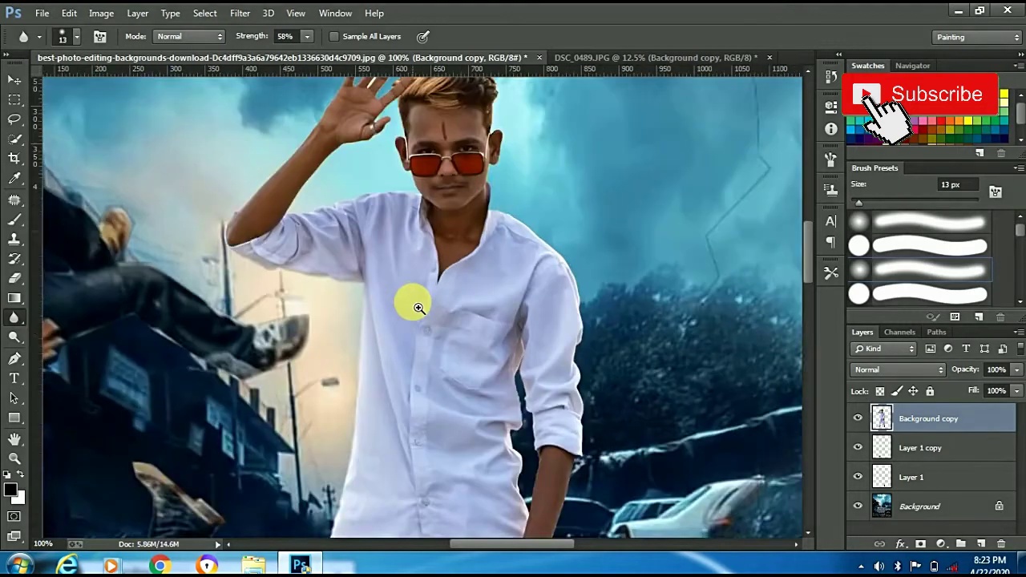
scroll(418, 308, up, 2)
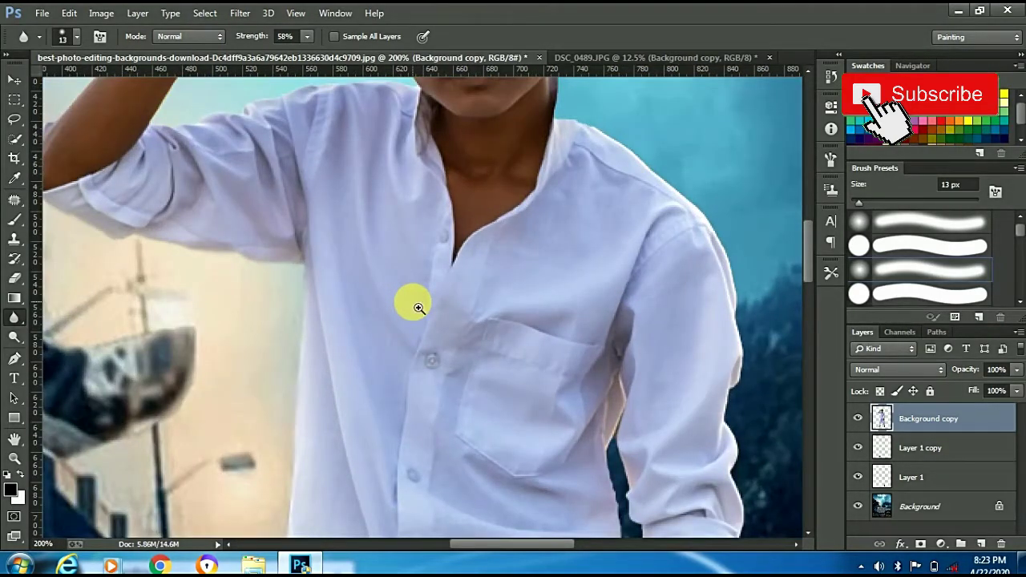
scroll(418, 308, up, 1)
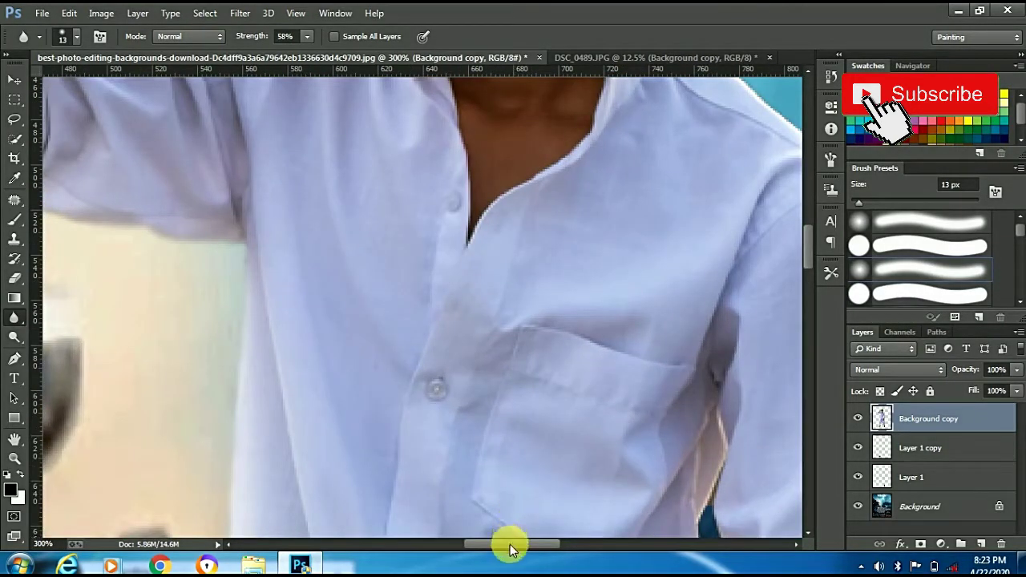
drag(512, 549, 435, 543)
scroll(179, 137, up, 3)
drag(400, 319, 410, 186)
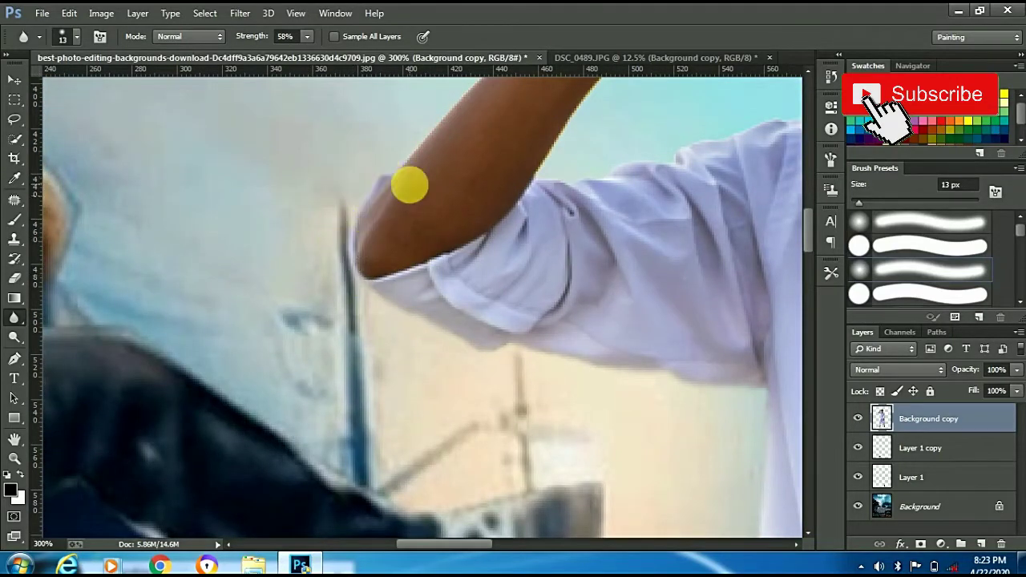
scroll(408, 229, up, 2)
drag(430, 218, 480, 166)
mouse_move(533, 119)
mouse_down()
mouse_move(560, 154)
mouse_move(618, 92)
mouse_up()
scroll(560, 154, up, 2)
scroll(623, 131, up, 1)
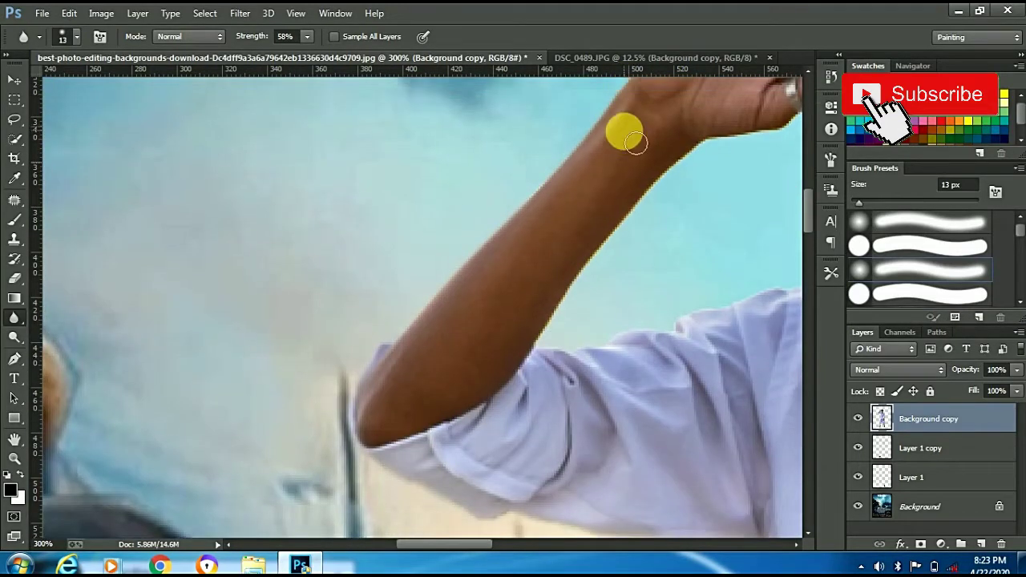
scroll(652, 180, up, 1)
drag(665, 158, 678, 136)
scroll(686, 160, up, 2)
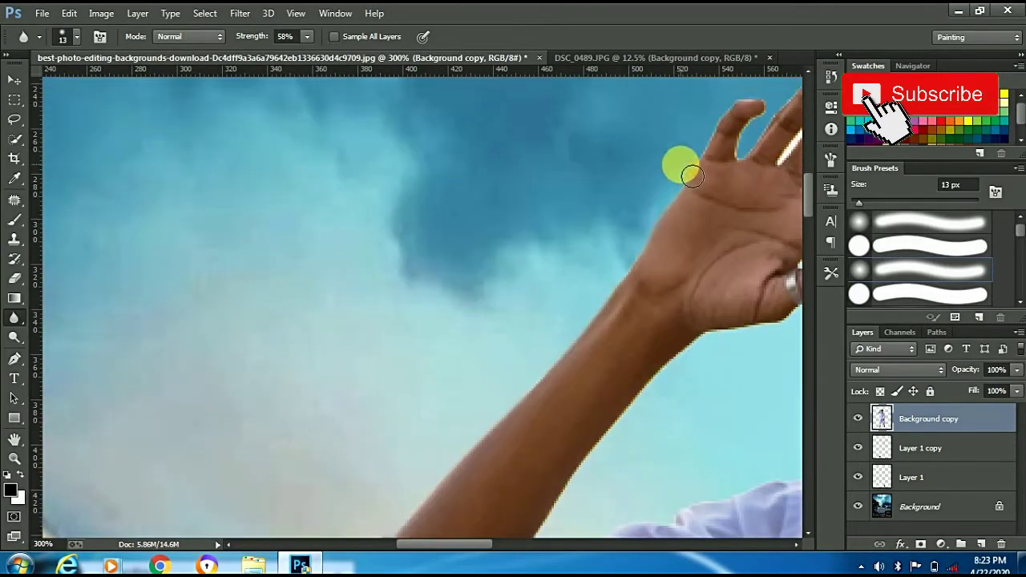
drag(708, 172, 745, 120)
Blur the lower arm, the raised fingers against the sky, and the hair's top and side.
click(394, 527)
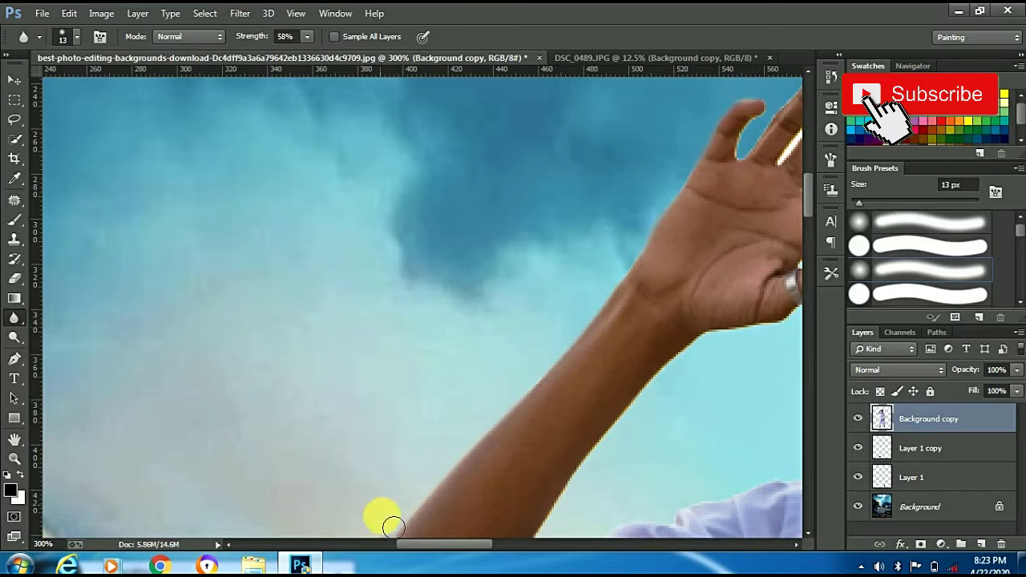
drag(401, 548, 444, 547)
click(589, 178)
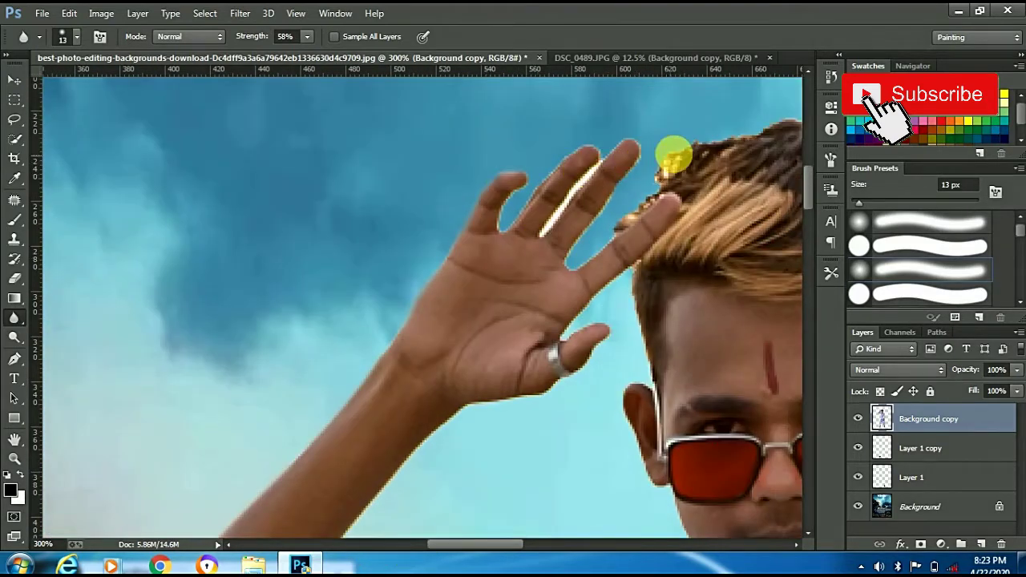
mouse_move(676, 181)
mouse_down()
mouse_move(603, 262)
mouse_move(650, 222)
mouse_move(653, 187)
mouse_move(678, 160)
mouse_move(784, 138)
mouse_up()
click(678, 337)
drag(451, 545, 525, 544)
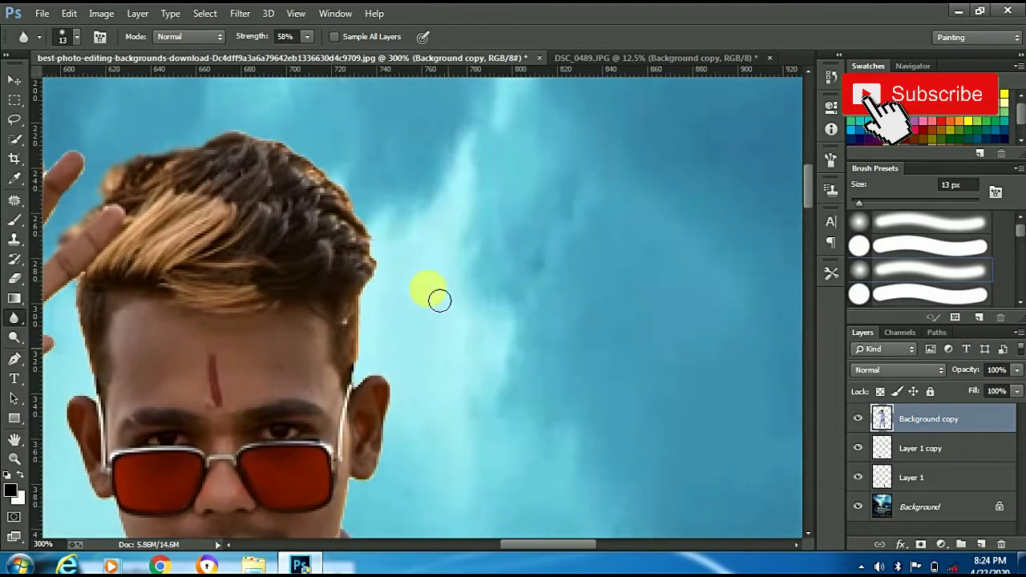
drag(294, 157, 322, 166)
drag(361, 210, 385, 252)
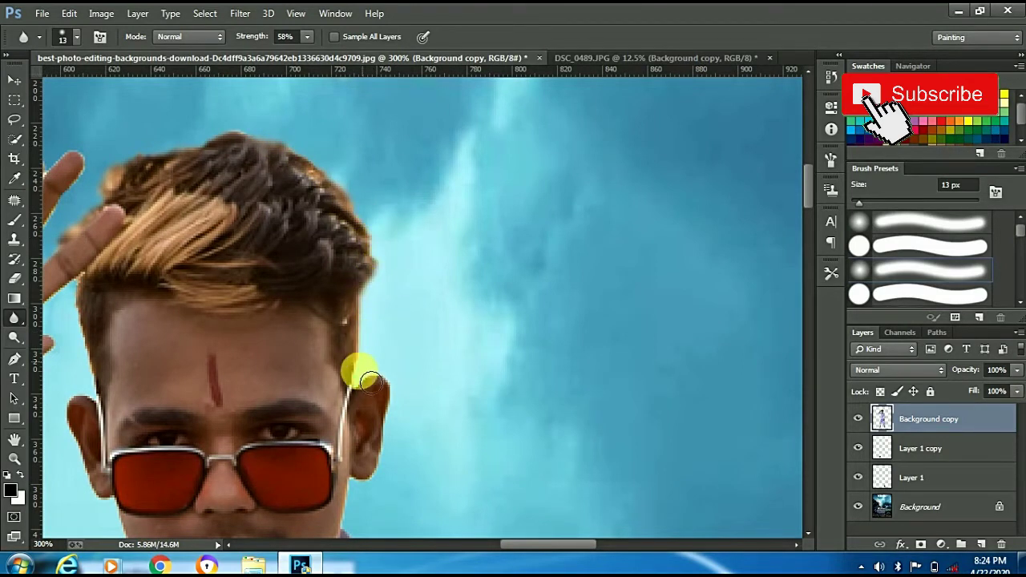
Soften the ear, neck and shoulder edges into the background.
scroll(369, 382, down, 2)
scroll(387, 328, down, 3)
scroll(403, 286, down, 3)
drag(390, 323, 398, 296)
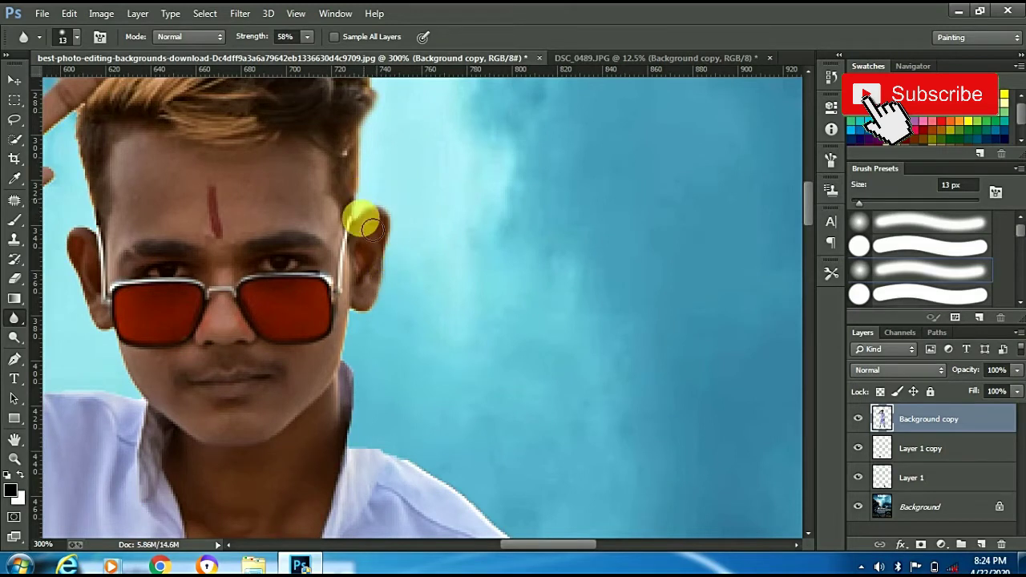
scroll(367, 256, down, 4)
drag(364, 279, 437, 394)
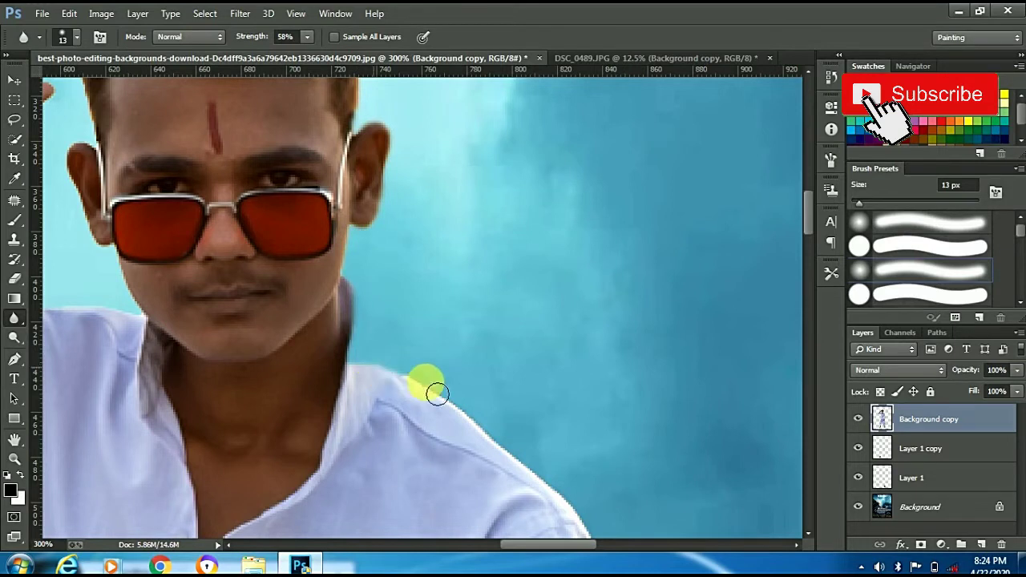
drag(496, 432, 522, 449)
scroll(522, 449, down, 4)
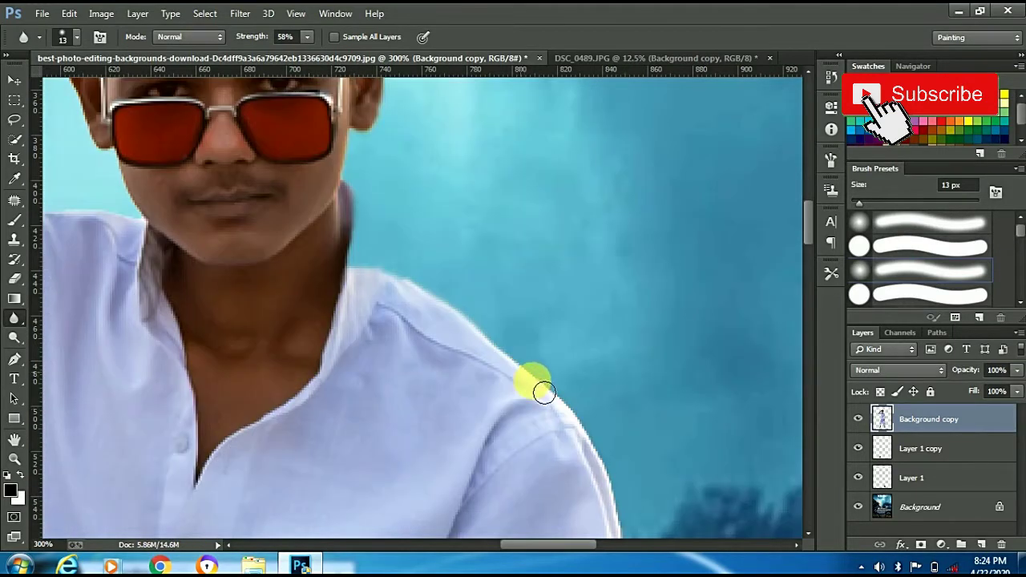
drag(617, 465, 606, 425)
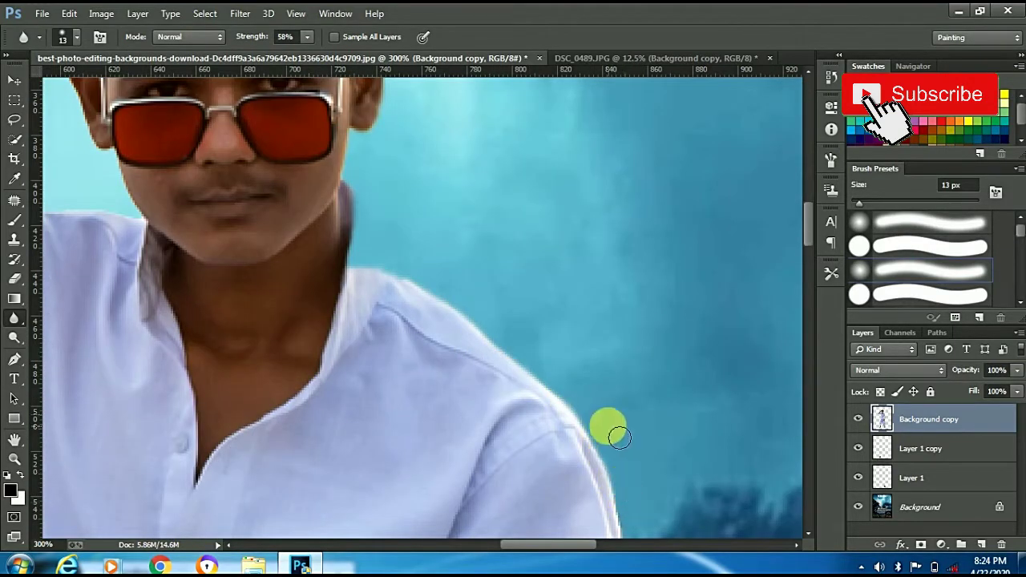
scroll(621, 360, down, 4)
scroll(618, 303, down, 3)
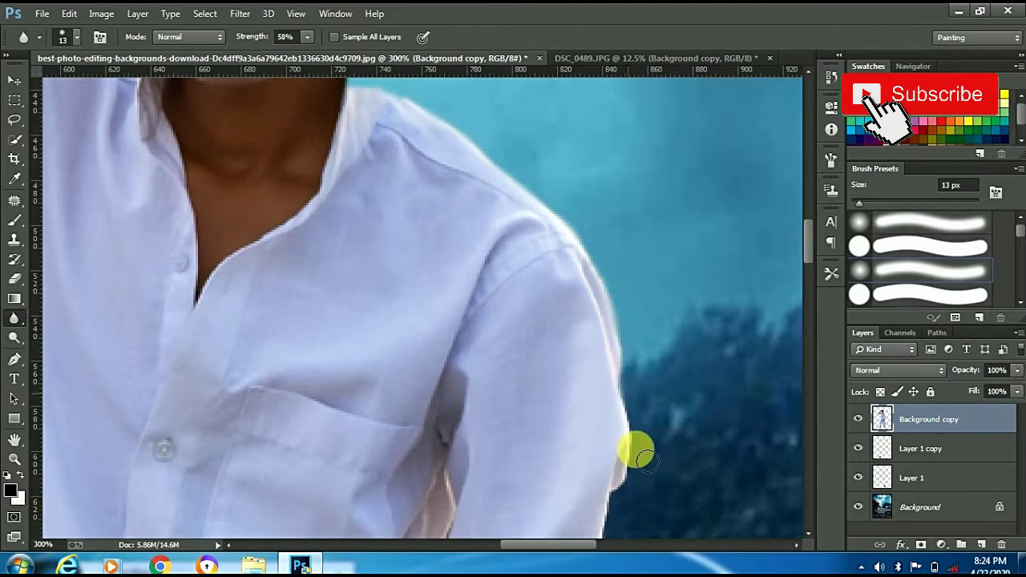
drag(645, 457, 618, 487)
scroll(577, 355, down, 4)
scroll(624, 318, down, 3)
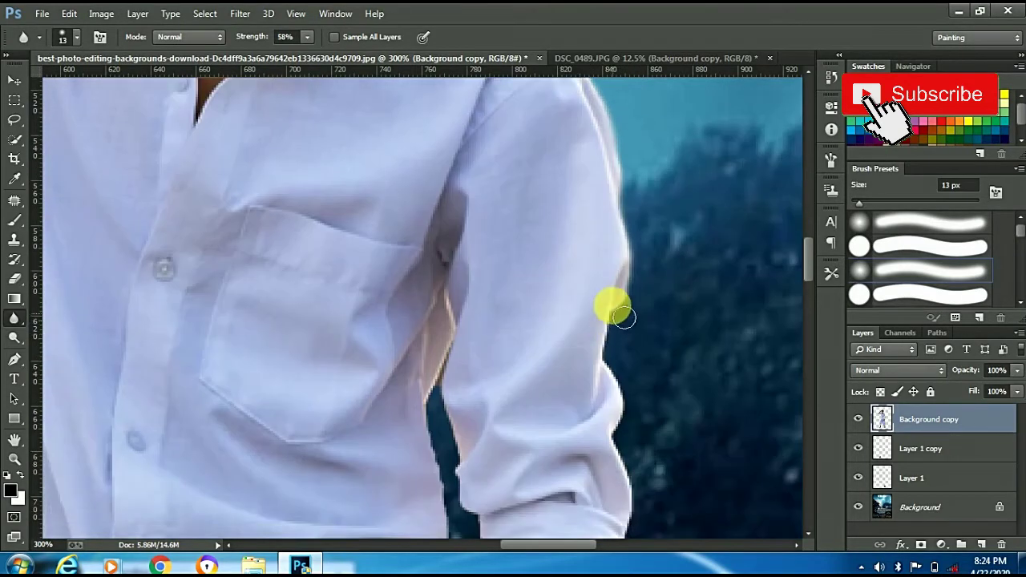
Blur the sleeve edge down to the cuff and the forearm edge, checking the whole figure.
mouse_move(624, 320)
mouse_down()
mouse_move(623, 433)
mouse_move(644, 483)
mouse_move(639, 513)
mouse_up()
scroll(634, 481, down, 3)
scroll(642, 393, down, 2)
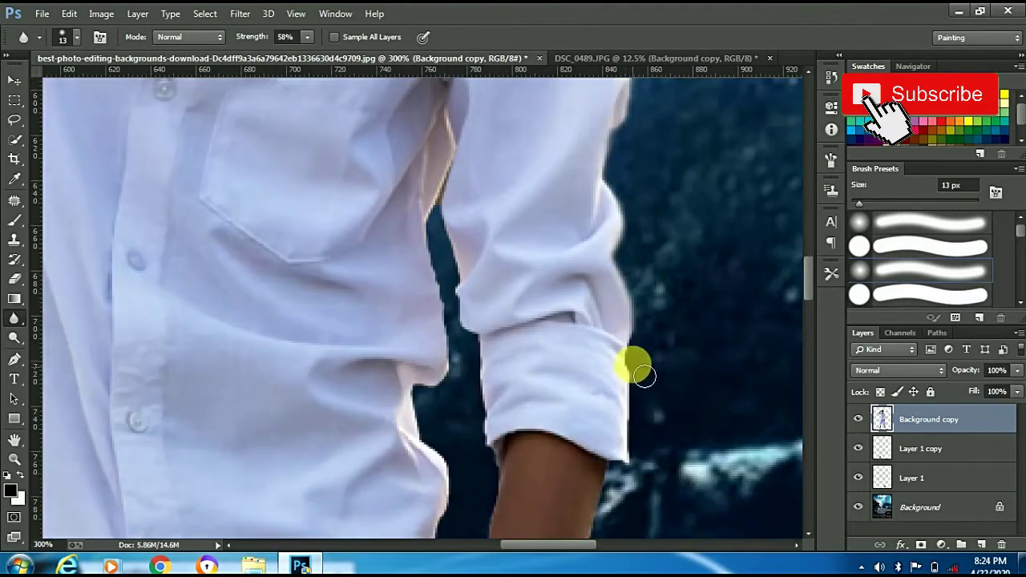
key(ctrl+minus)
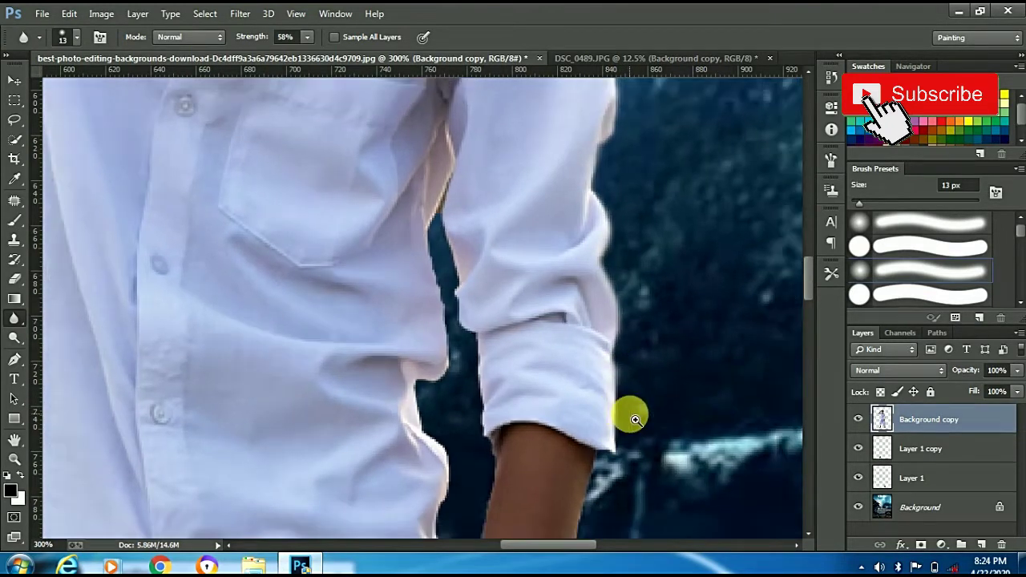
key(ctrl+minus)
key(ctrl+plus)
key(ctrl+plus)
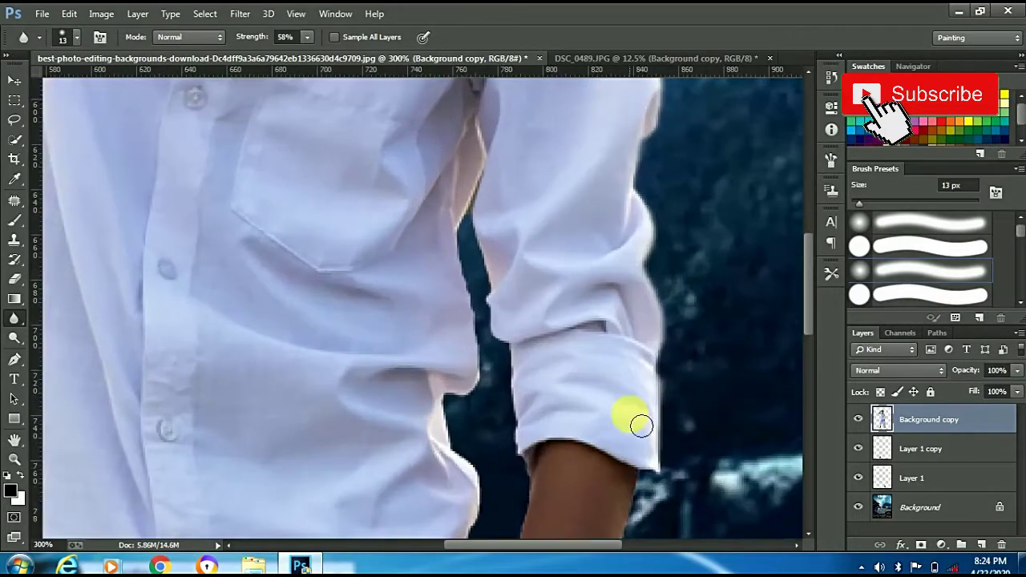
scroll(585, 401, down, 1)
scroll(694, 367, down, 1)
scroll(658, 337, down, 1)
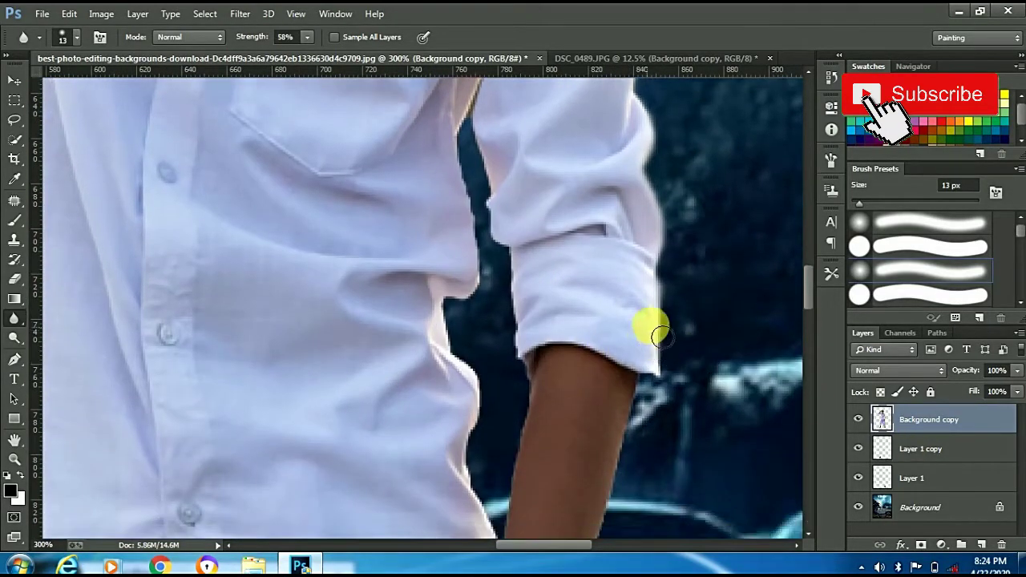
mouse_move(645, 415)
mouse_down()
mouse_move(645, 442)
mouse_move(600, 499)
mouse_up()
scroll(628, 461, down, 3)
scroll(596, 450, down, 2)
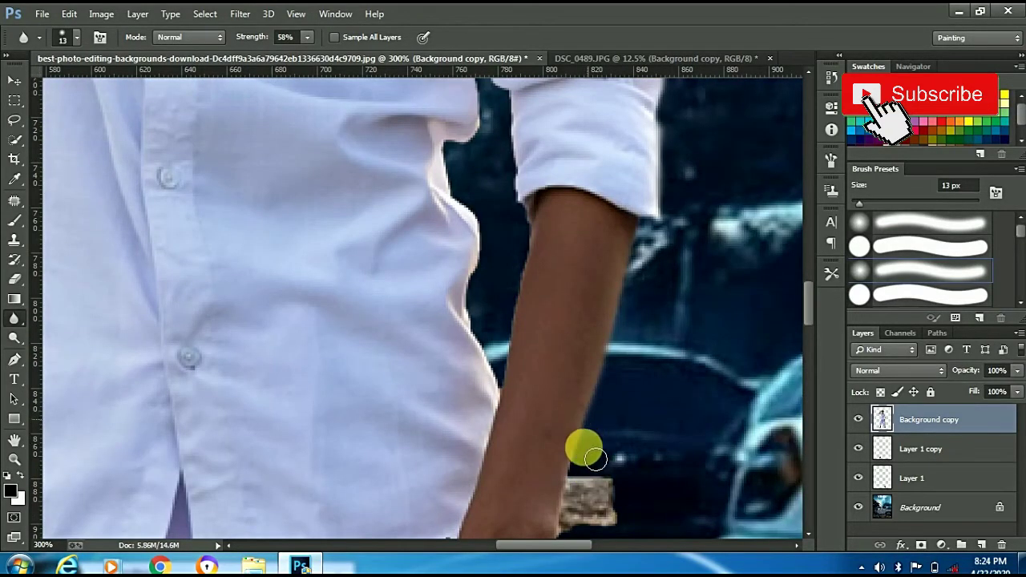
scroll(618, 443, down, 3)
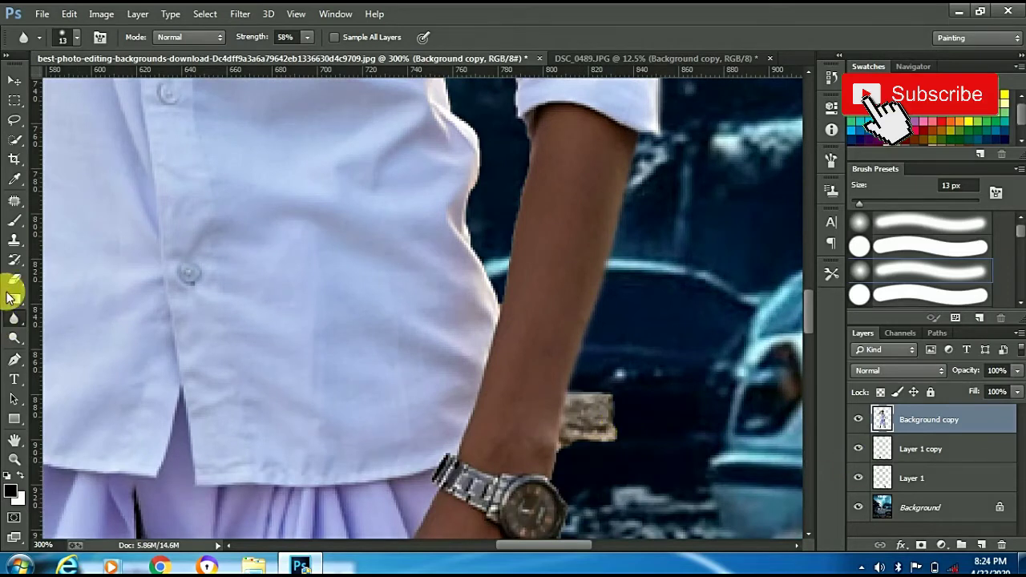
scroll(505, 446, down, 2)
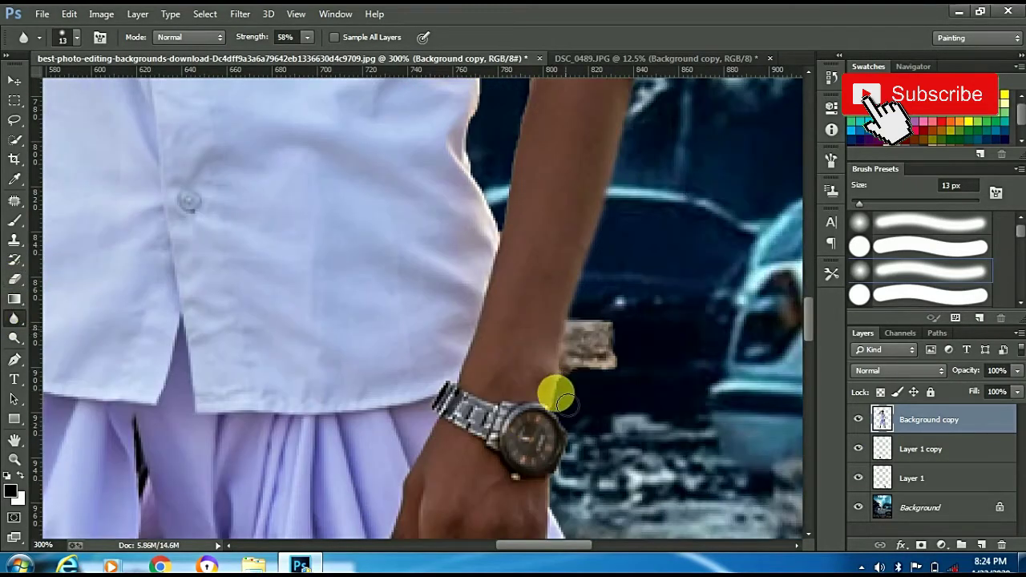
scroll(549, 461, down, 3)
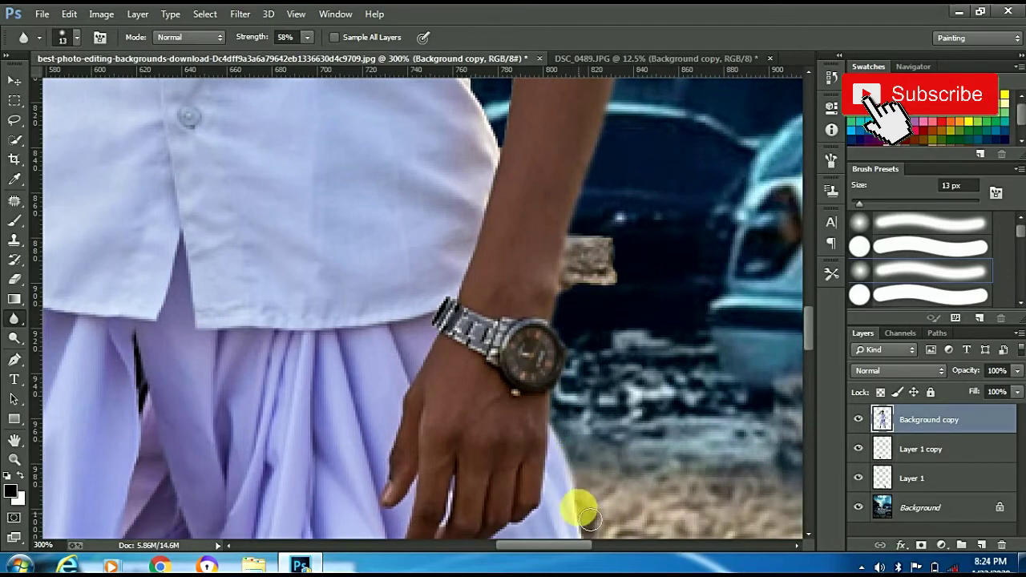
scroll(575, 435, down, 3)
scroll(580, 435, down, 2)
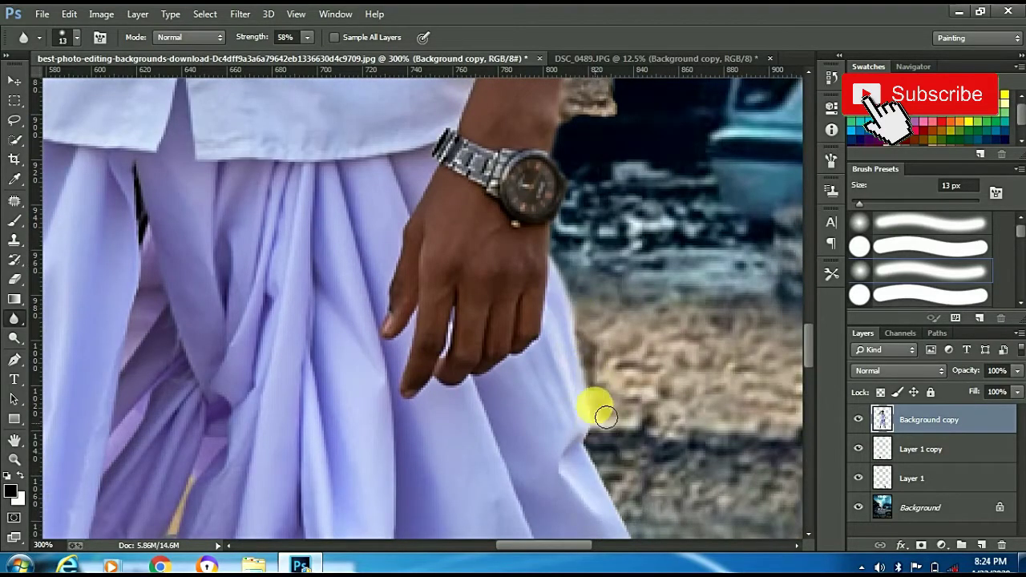
scroll(622, 453, down, 3)
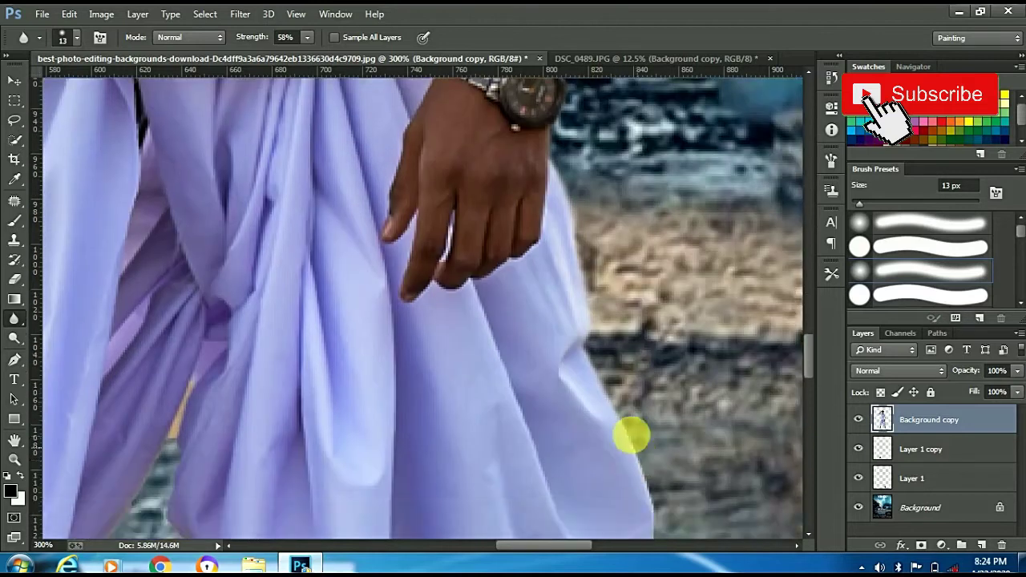
scroll(624, 401, down, 3)
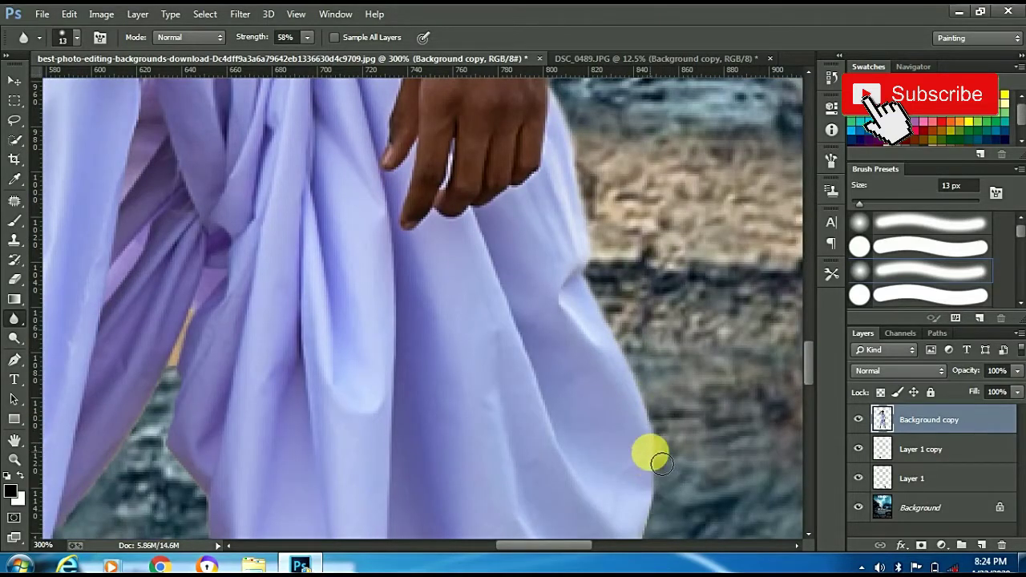
scroll(649, 433, down, 3)
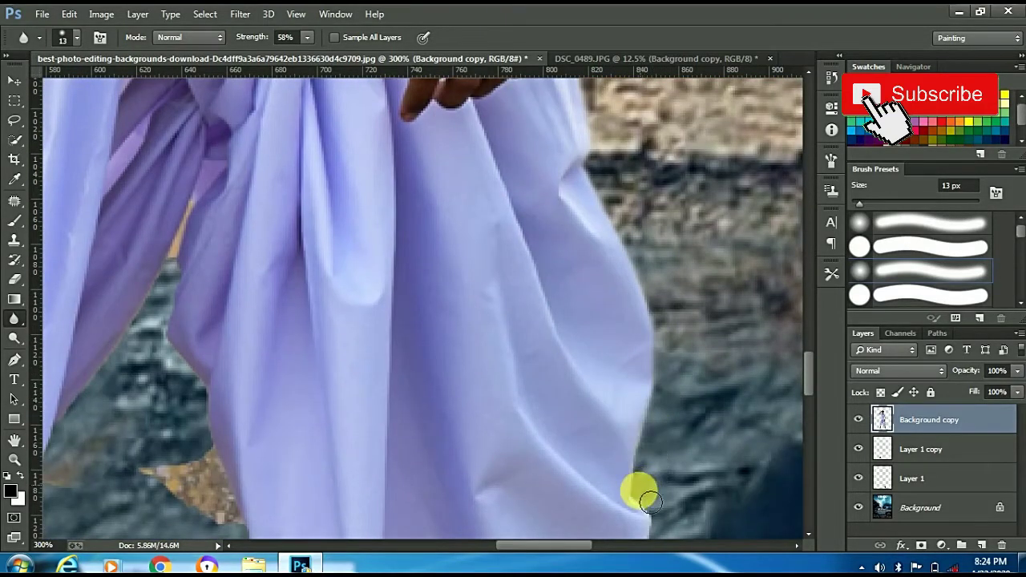
scroll(646, 493, down, 2)
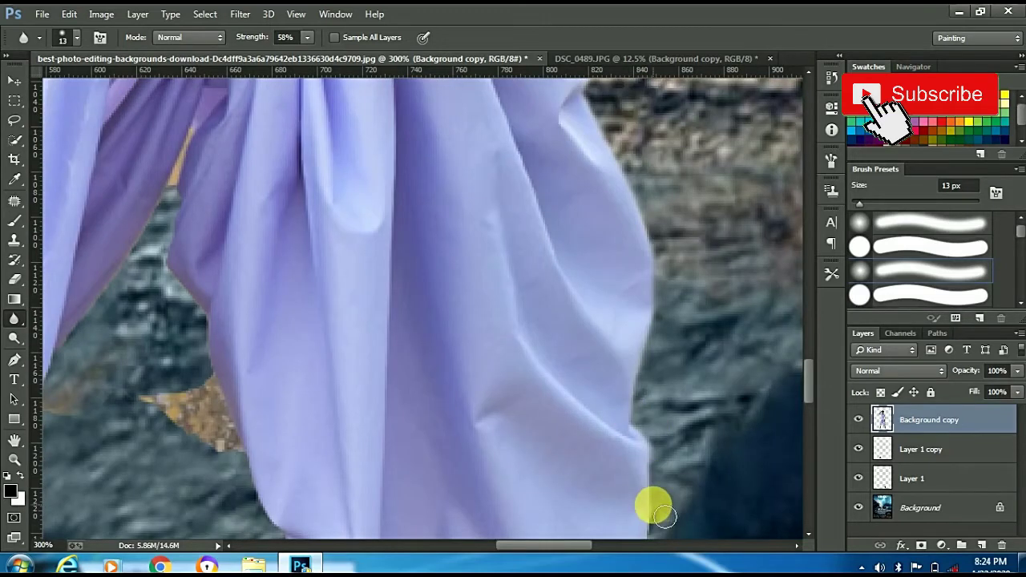
scroll(655, 509, down, 1)
scroll(562, 385, down, 1)
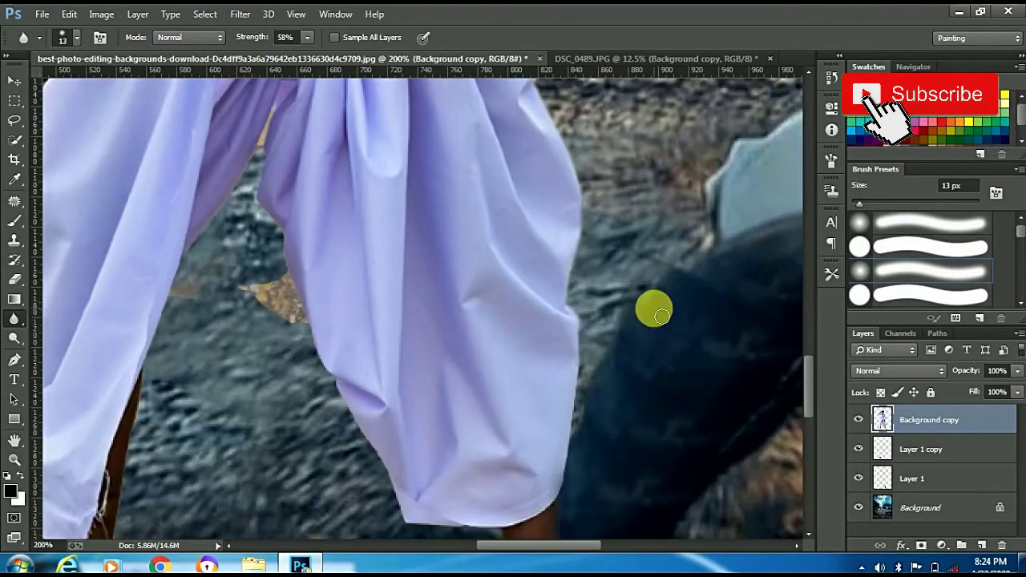
Enlarge the Blur brush to 33 px.
right_click(598, 300)
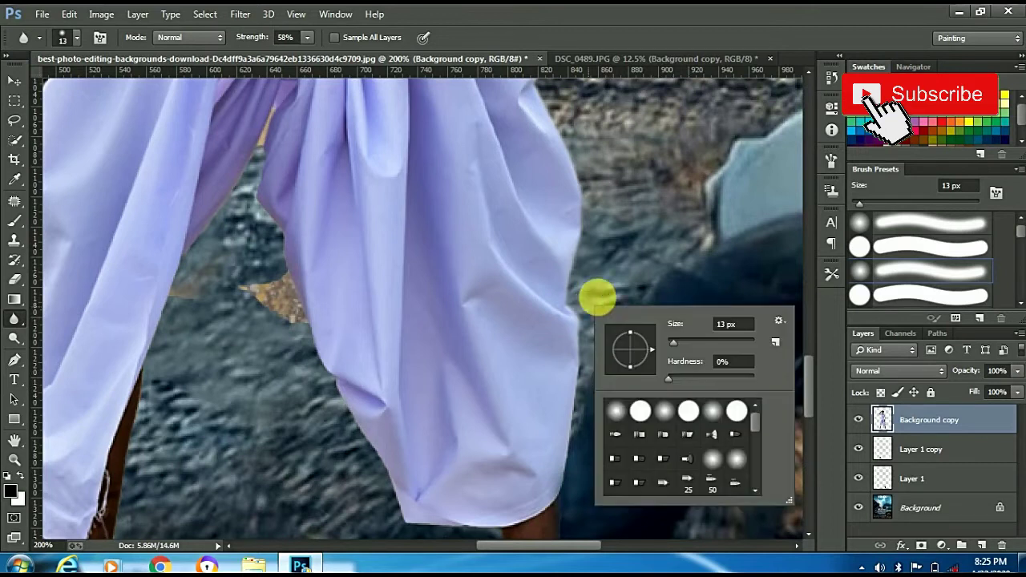
click(684, 339)
key(Return)
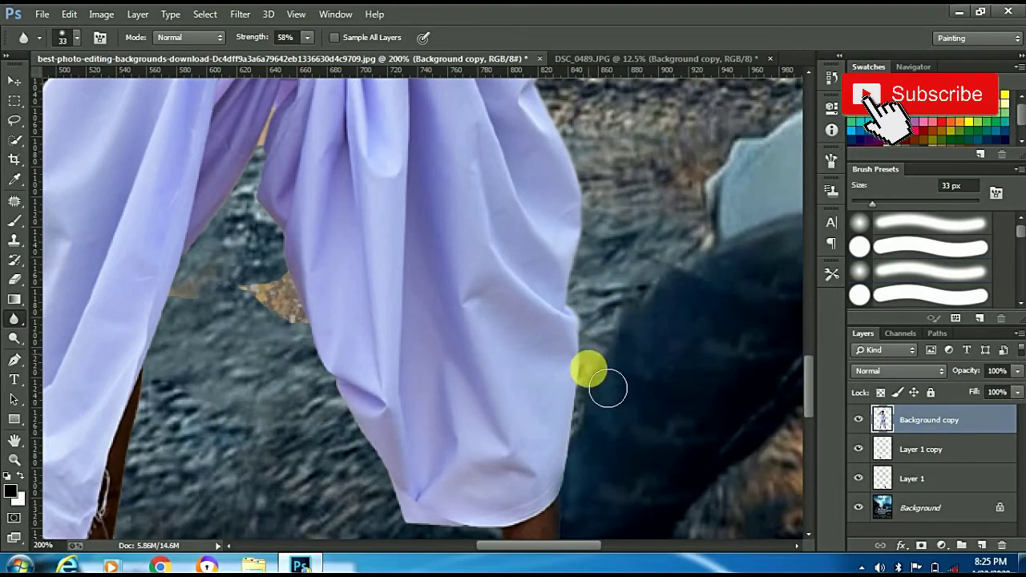
scroll(598, 465, down, 2)
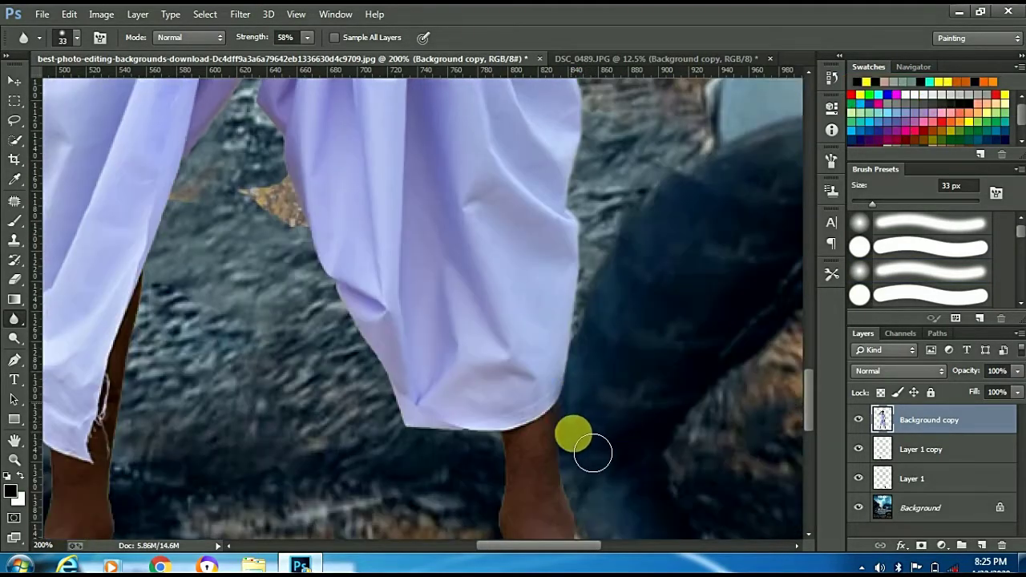
scroll(591, 470, down, 2)
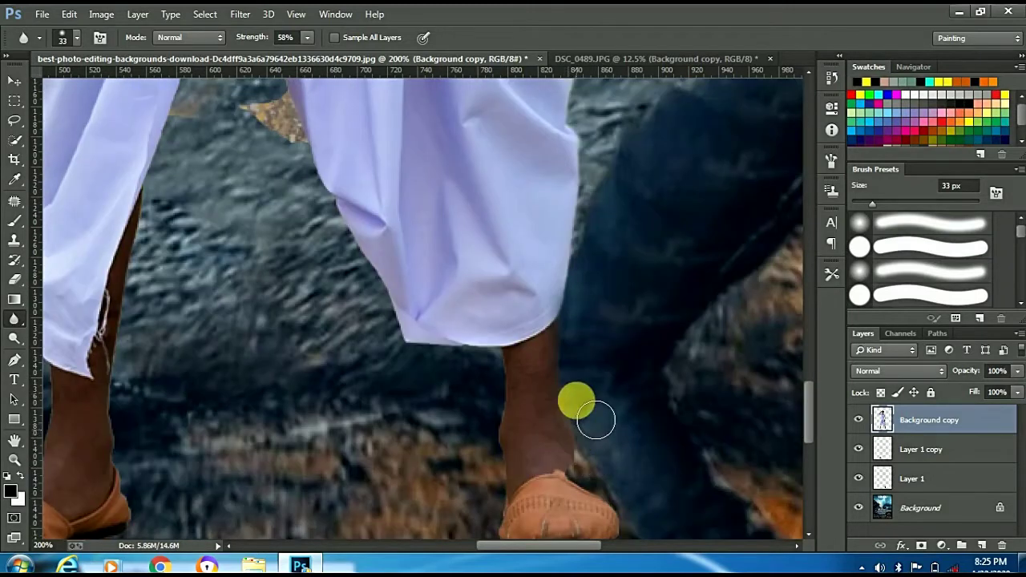
scroll(614, 457, down, 2)
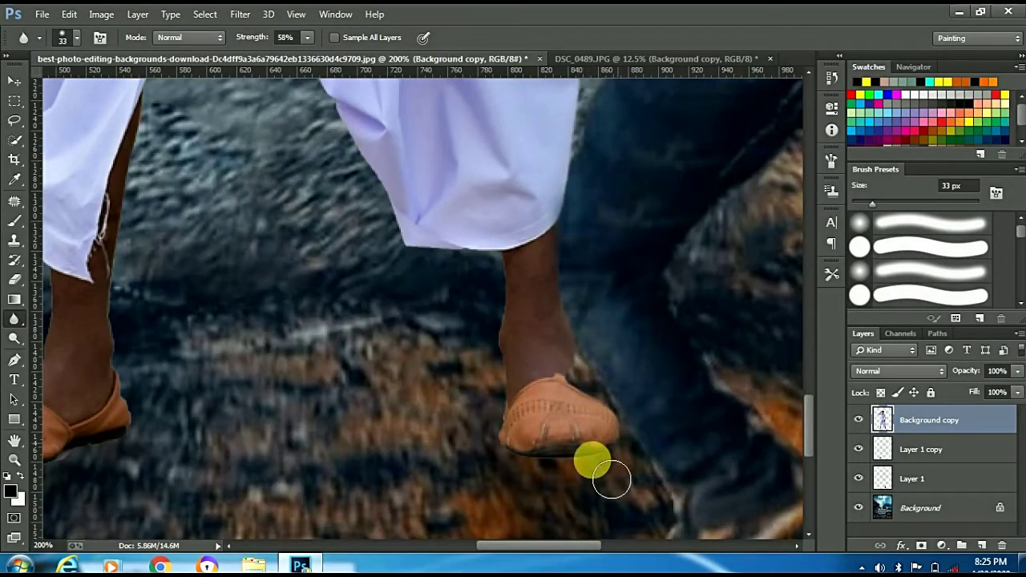
Soften the sandal's lower edge and the left trouser edge from crotch to hem.
drag(544, 483, 432, 270)
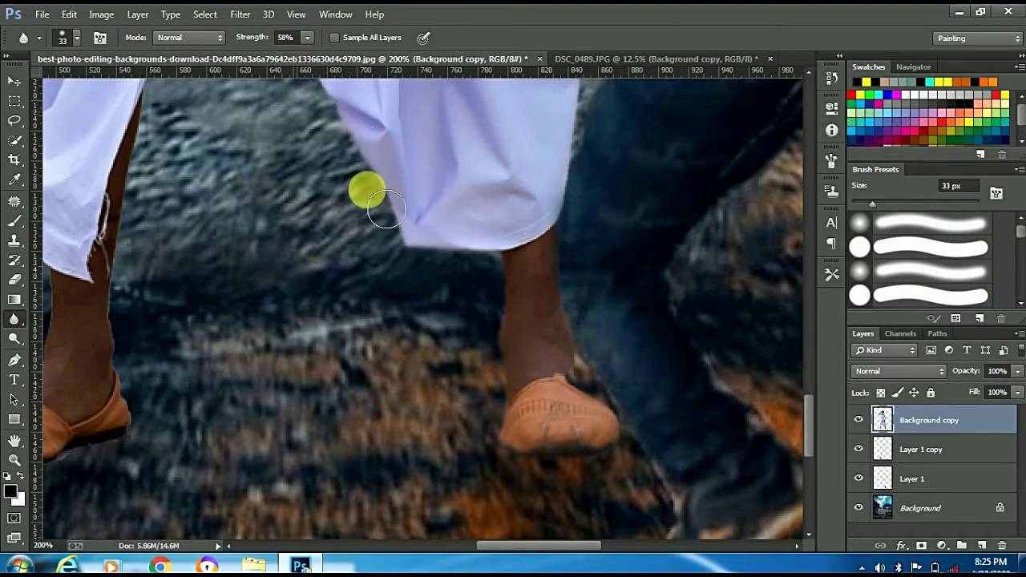
scroll(379, 263, up, 4)
drag(379, 264, 289, 165)
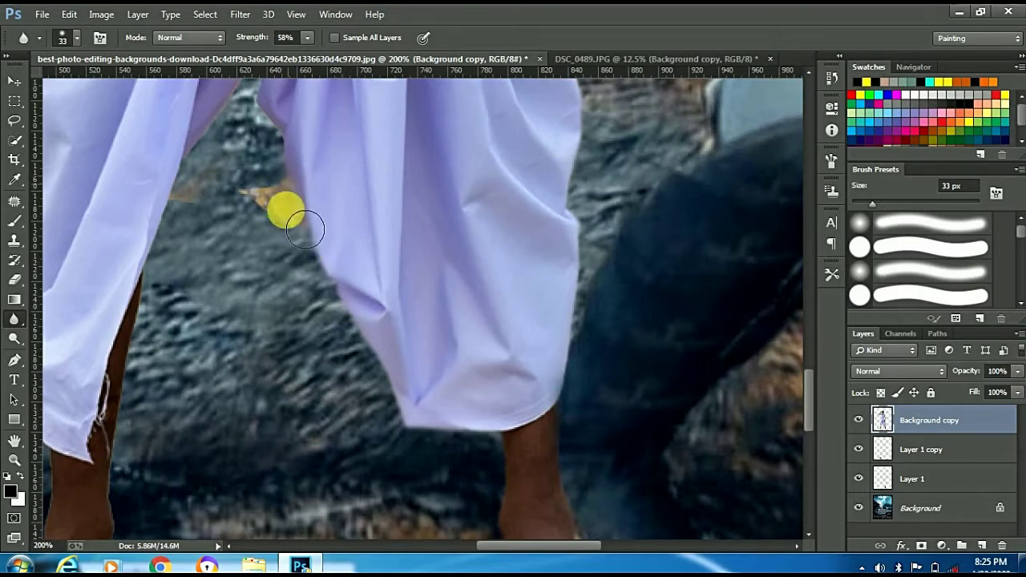
scroll(290, 166, up, 2)
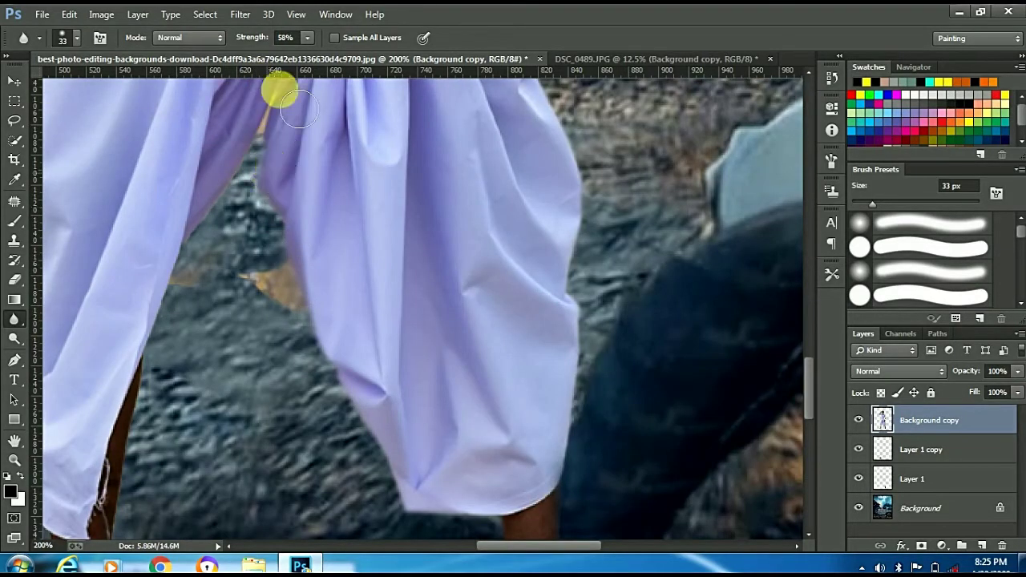
drag(231, 227, 160, 358)
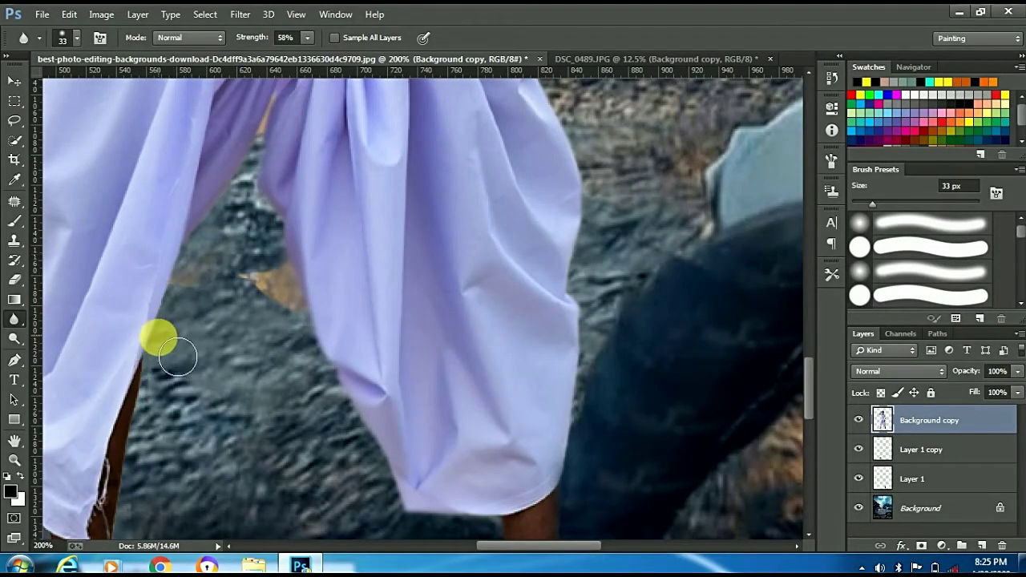
scroll(177, 355, down, 2)
drag(157, 272, 139, 452)
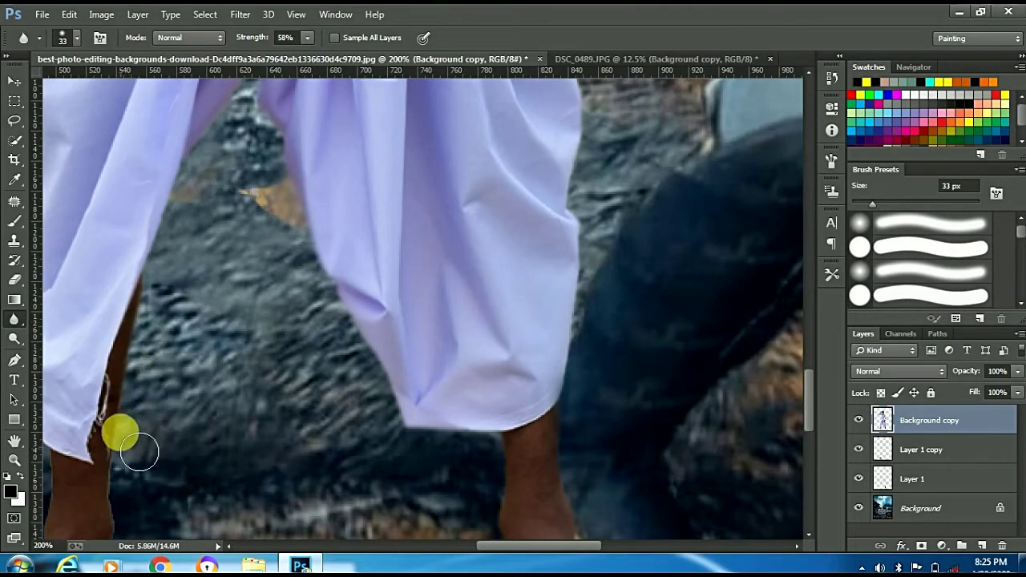
scroll(139, 452, down, 2)
drag(137, 403, 131, 509)
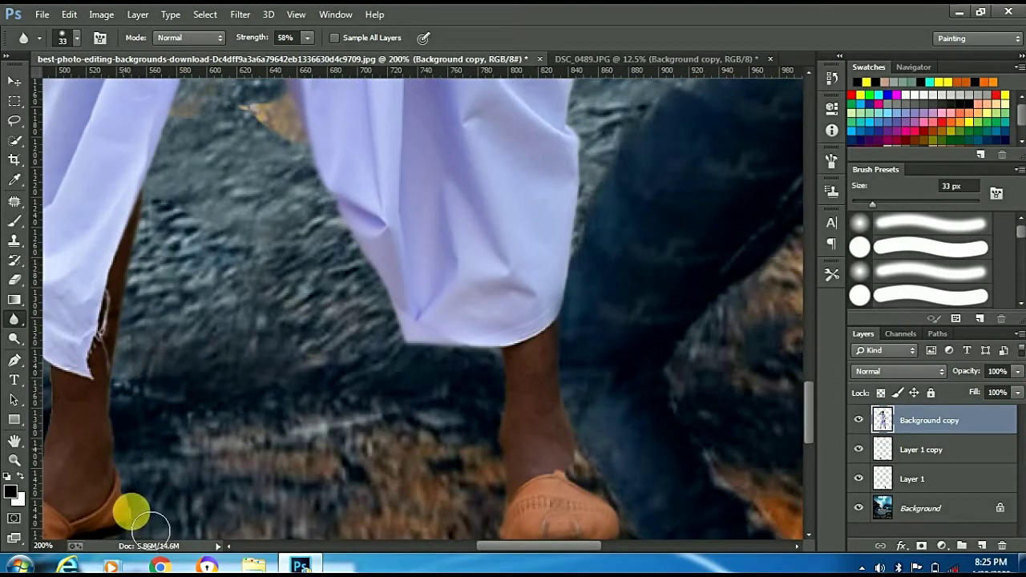
Blur the bottom and back edge of the left shoe, then scroll back up the figure.
scroll(131, 508, down, 2)
drag(539, 546, 507, 547)
scroll(403, 484, down, 2)
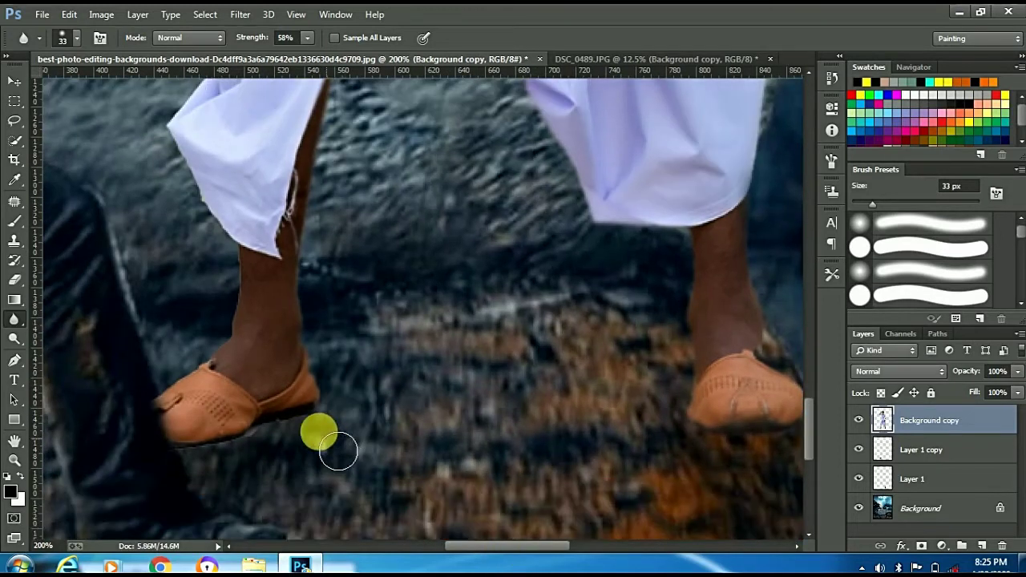
mouse_move(300, 446)
mouse_down()
mouse_move(206, 460)
mouse_move(146, 442)
mouse_move(204, 394)
mouse_move(256, 304)
mouse_move(232, 222)
mouse_move(160, 128)
mouse_up()
scroll(168, 206, up, 3)
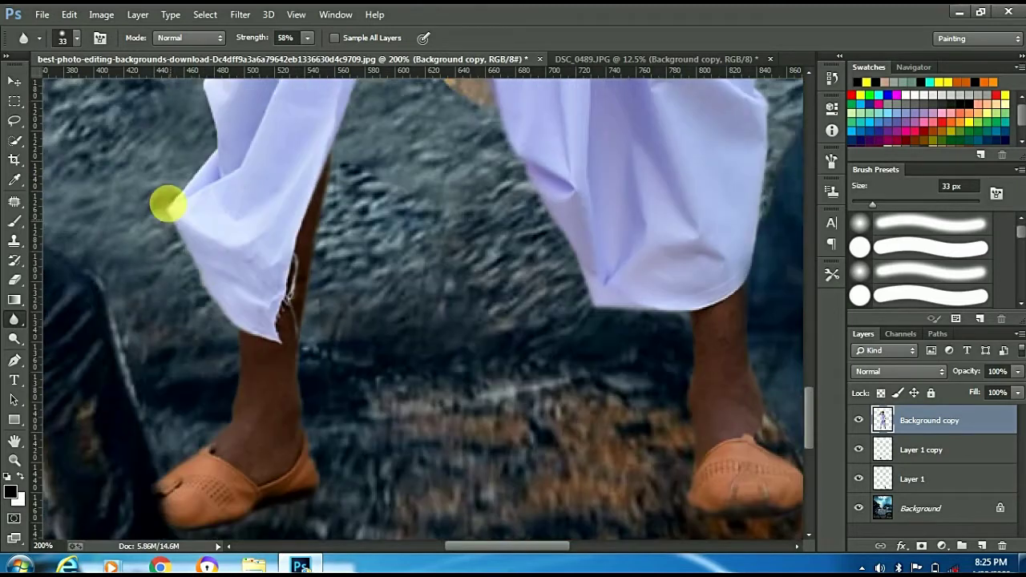
scroll(225, 188, up, 2)
scroll(238, 217, up, 2)
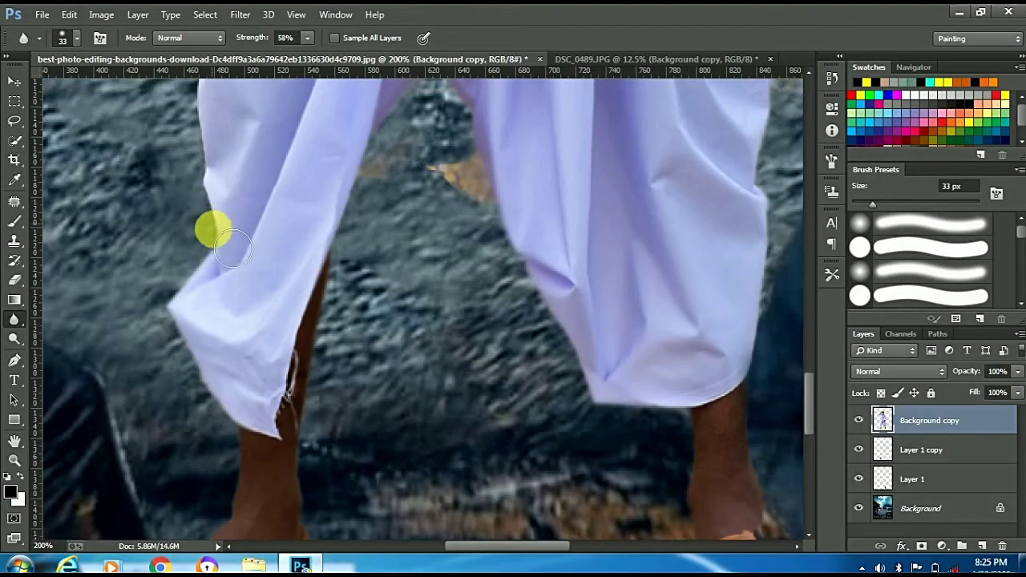
scroll(211, 161, up, 2)
scroll(212, 200, up, 2)
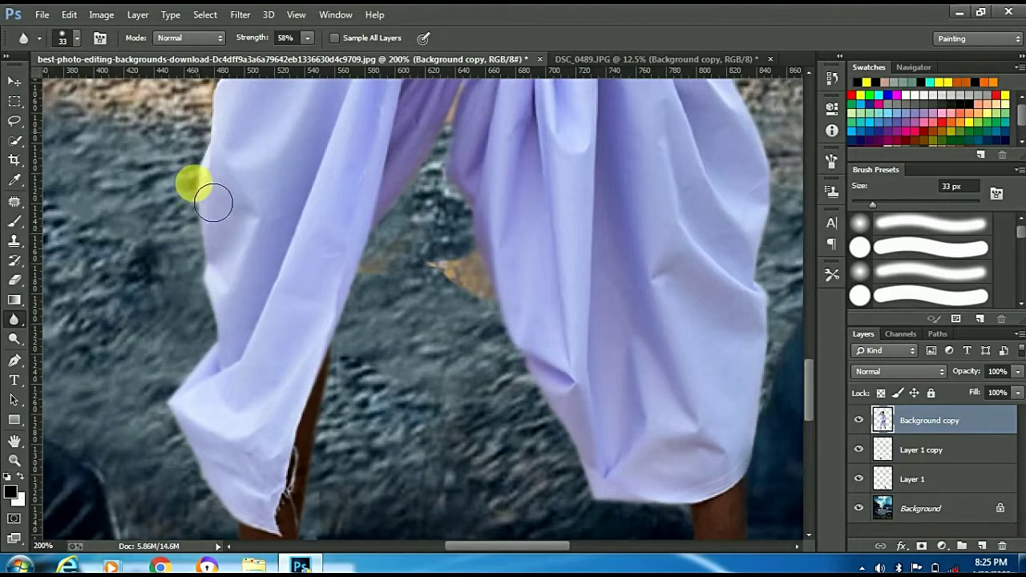
scroll(256, 252, up, 4)
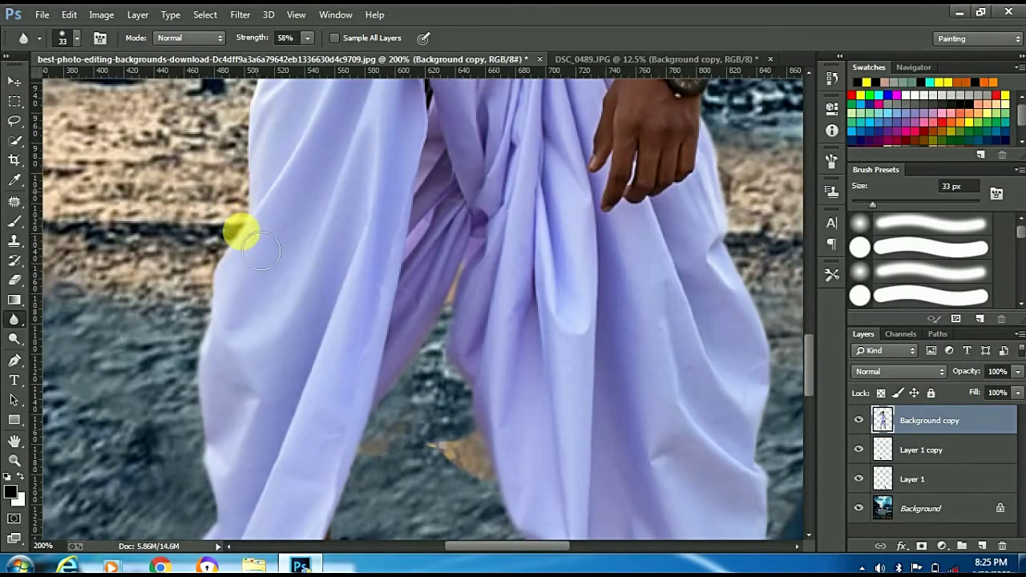
scroll(252, 217, up, 2)
scroll(241, 265, up, 2)
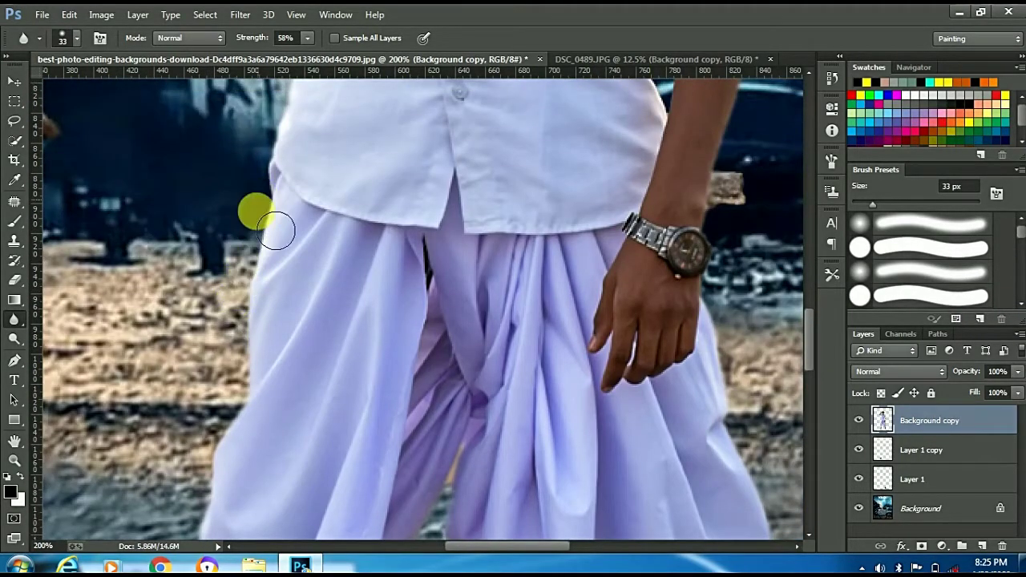
Zoom in to 300% on the shirt hem and trousers.
key(ctrl+0)
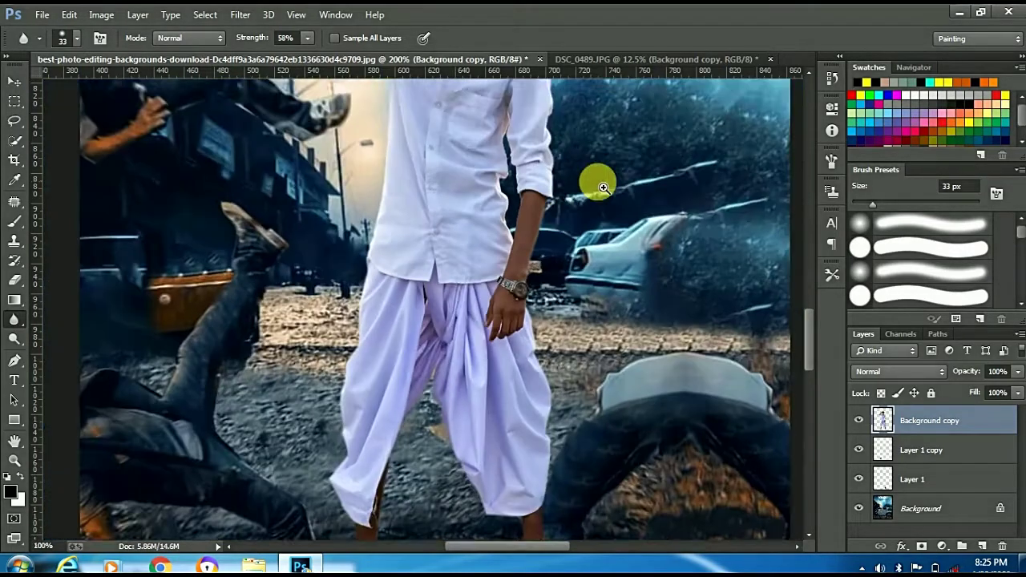
key(ctrl+1)
key(ctrl+plus)
key(ctrl+plus)
key(ctrl+plus)
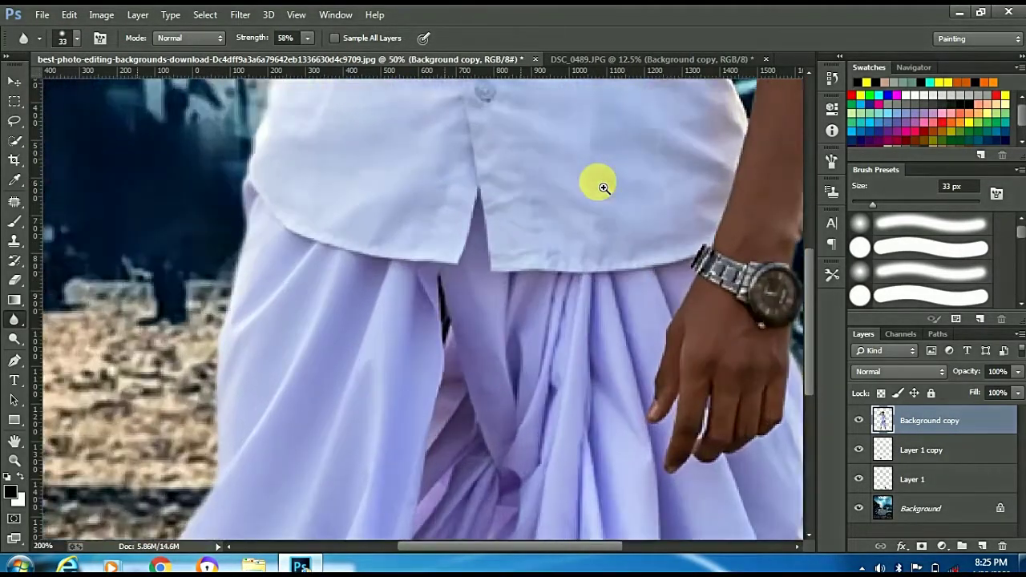
key(ctrl+plus)
drag(506, 549, 550, 548)
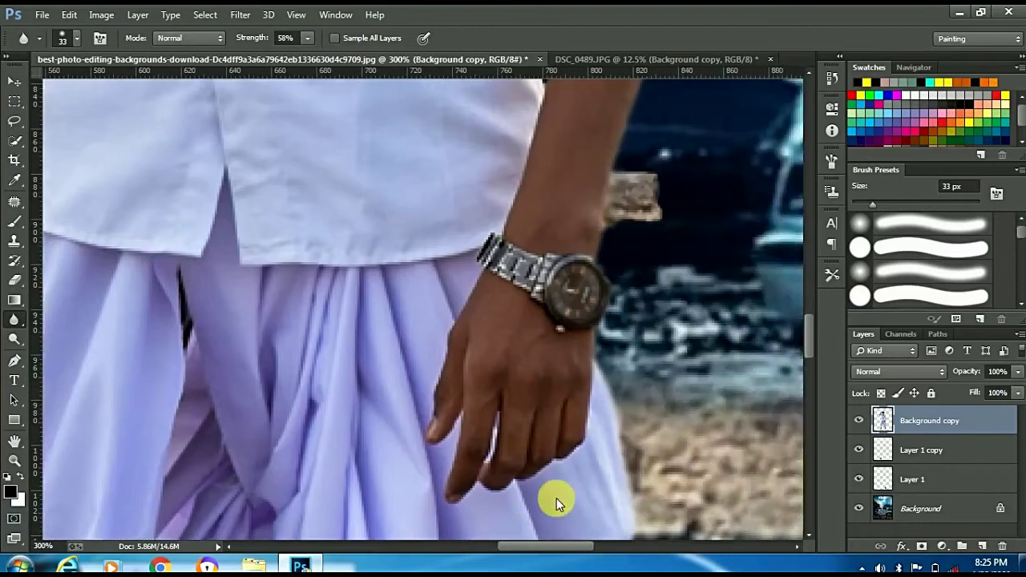
scroll(534, 291, up, 5)
Shrink the Blur brush to 29 px and soften the edge between shirt and arm.
right_click(506, 284)
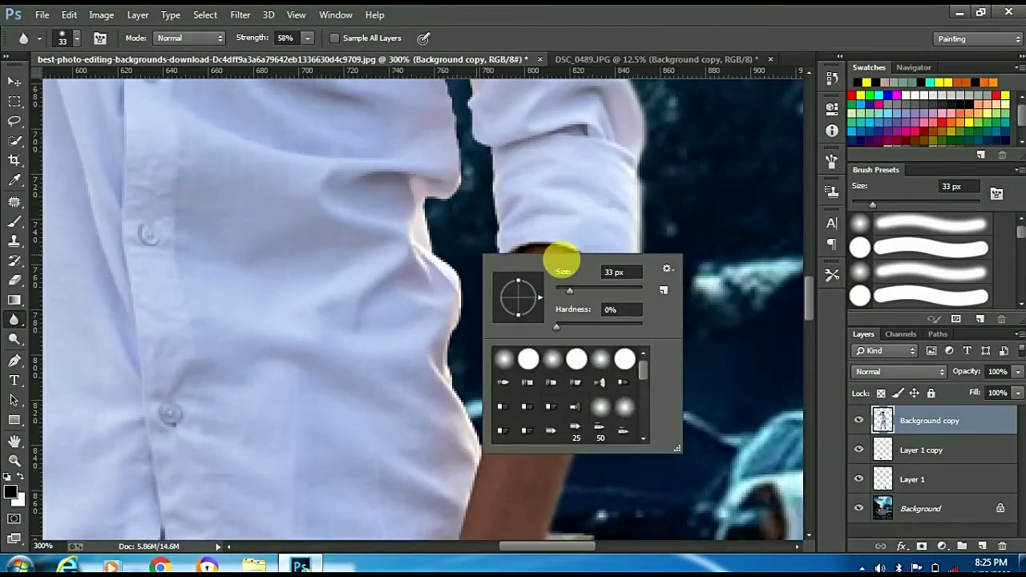
click(435, 232)
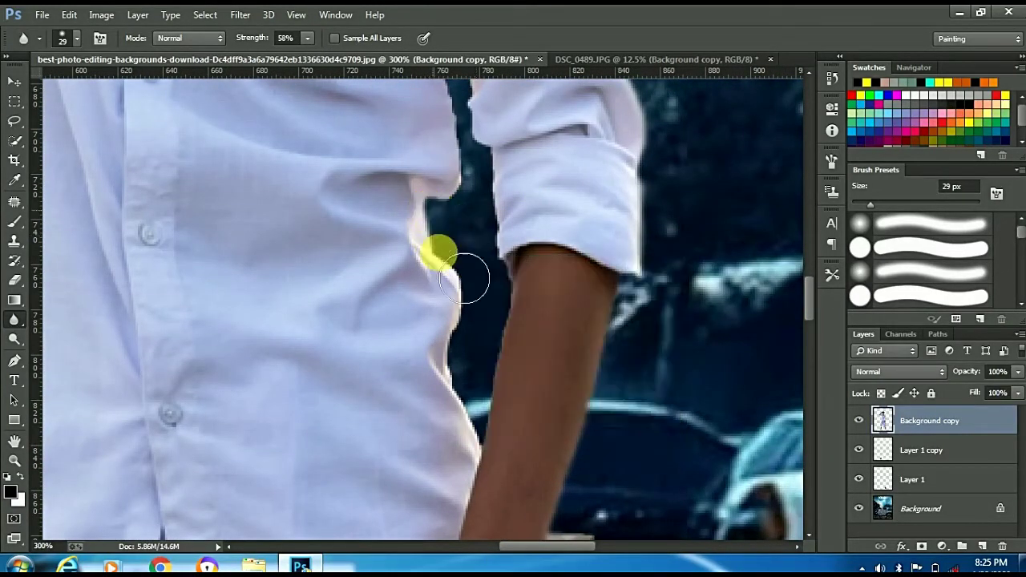
drag(488, 426, 518, 247)
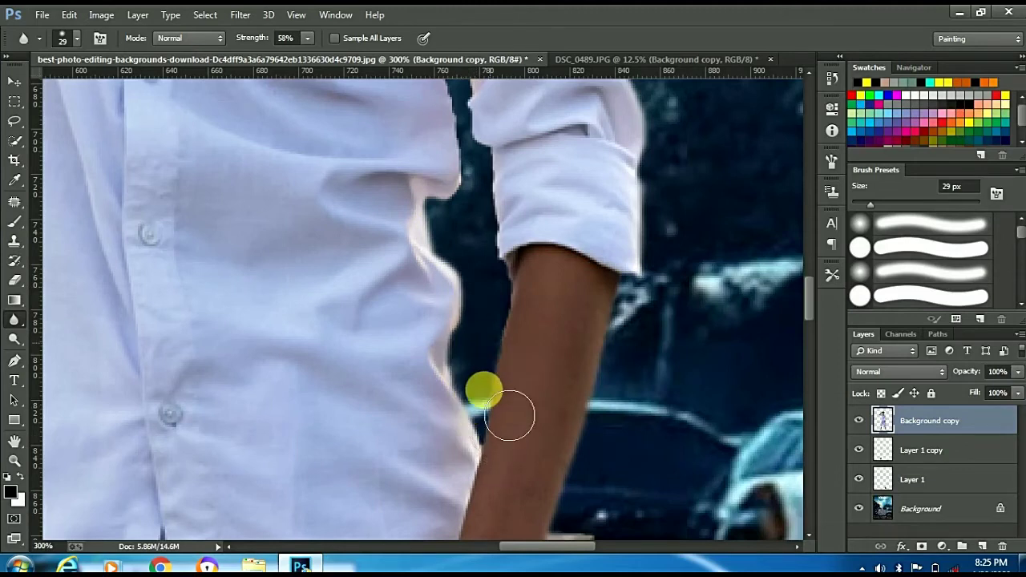
scroll(491, 248, up, 3)
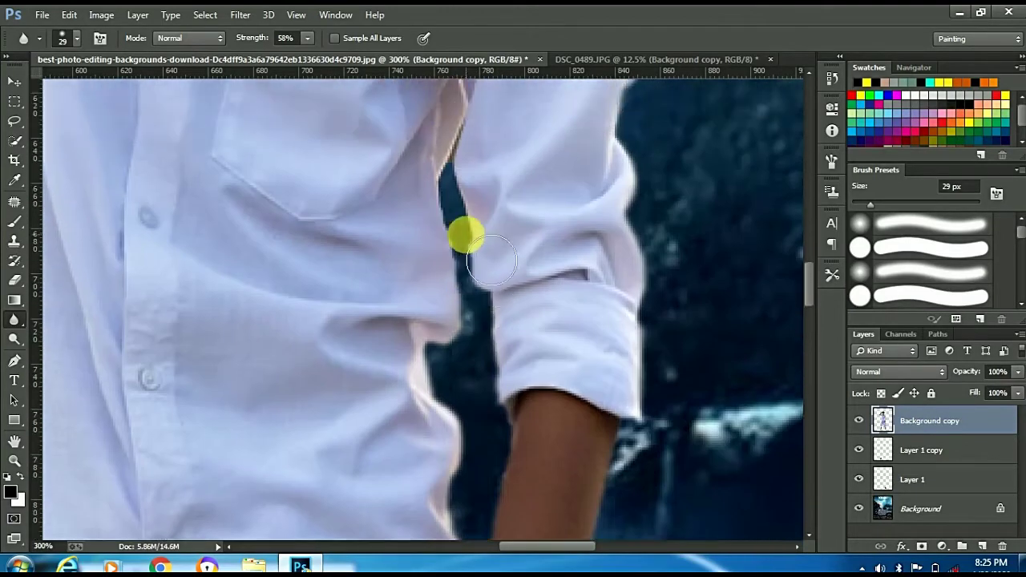
scroll(461, 131, down, 1)
scroll(463, 134, down, 1)
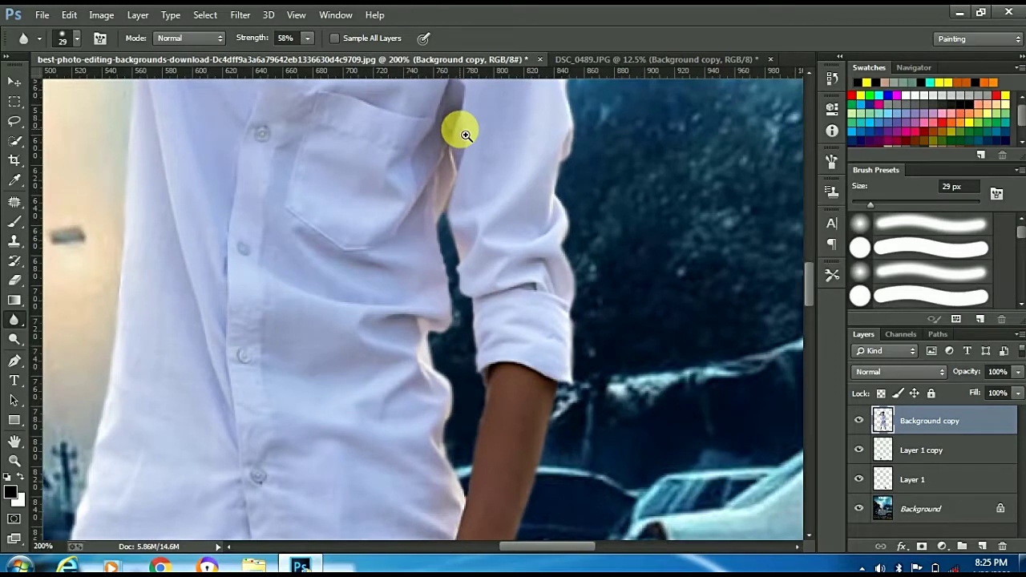
scroll(463, 133, down, 2)
scroll(465, 134, down, 1)
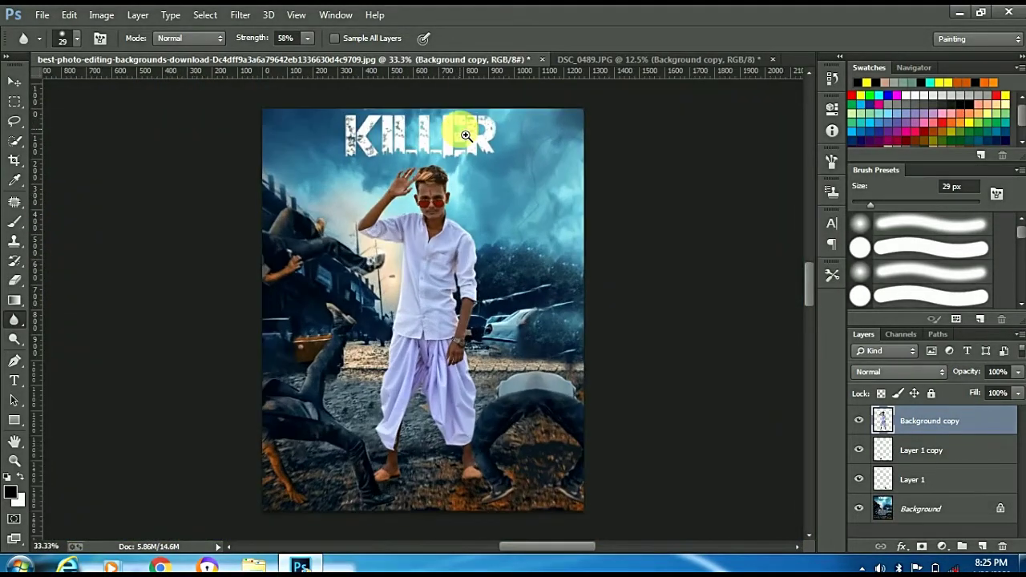
Add a new layer and sample a dark blue-grey from the image as foreground colour.
scroll(466, 136, up, 1)
scroll(466, 135, down, 1)
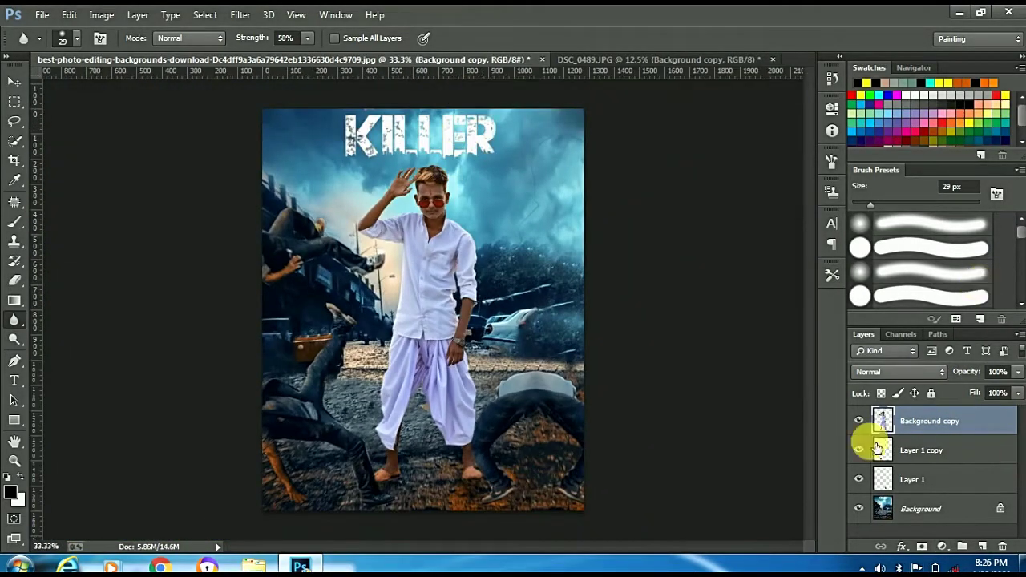
click(991, 546)
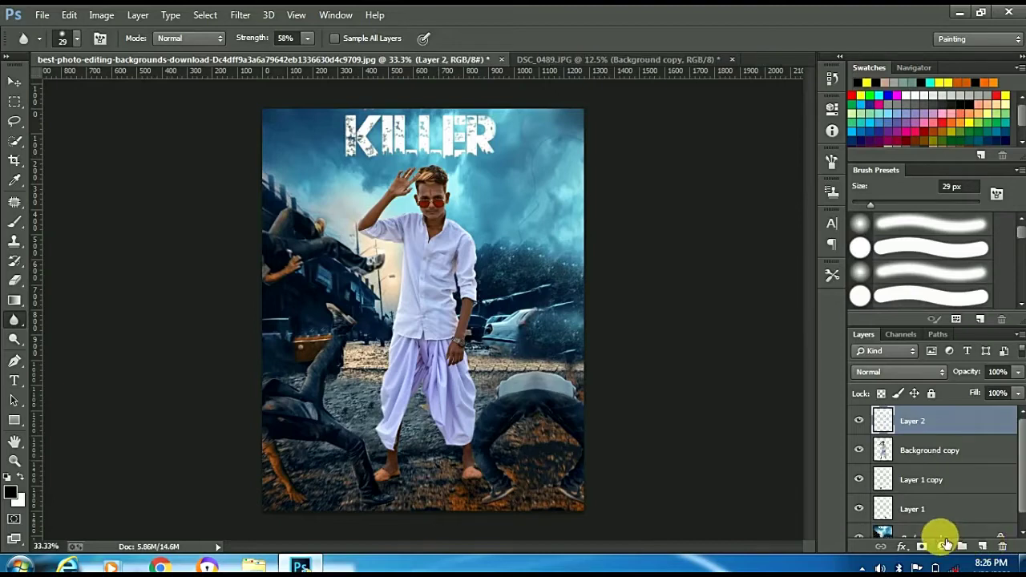
click(12, 494)
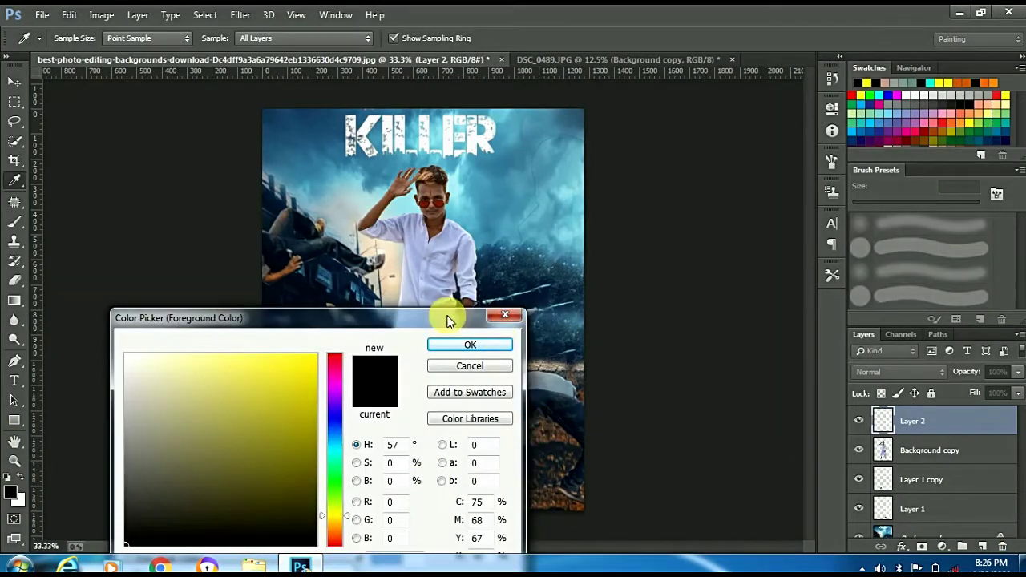
drag(447, 321, 187, 367)
click(434, 473)
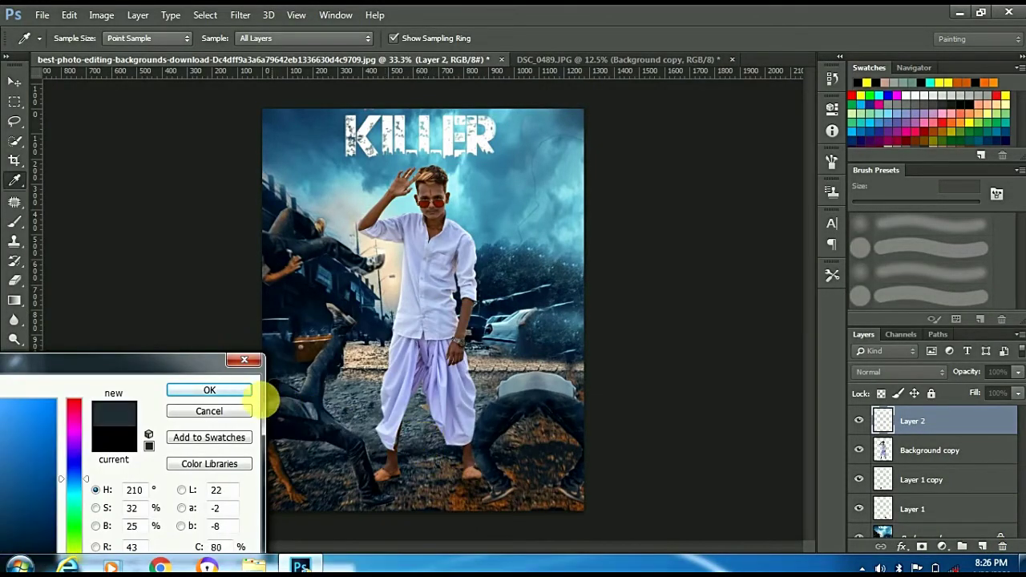
click(209, 391)
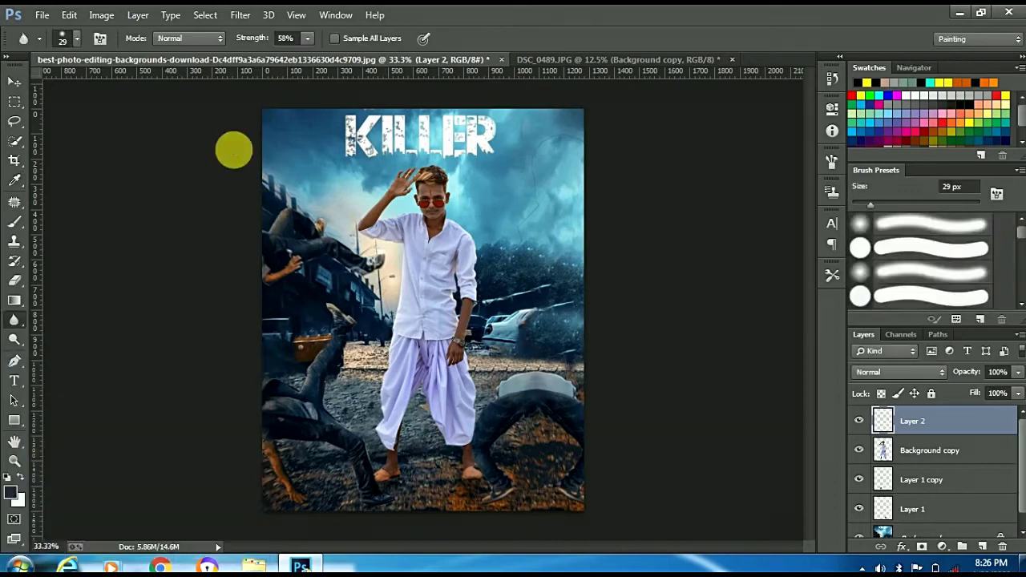
With a 367 px brush, paint dark shading across the lower ground toward the right-hand trees.
click(14, 220)
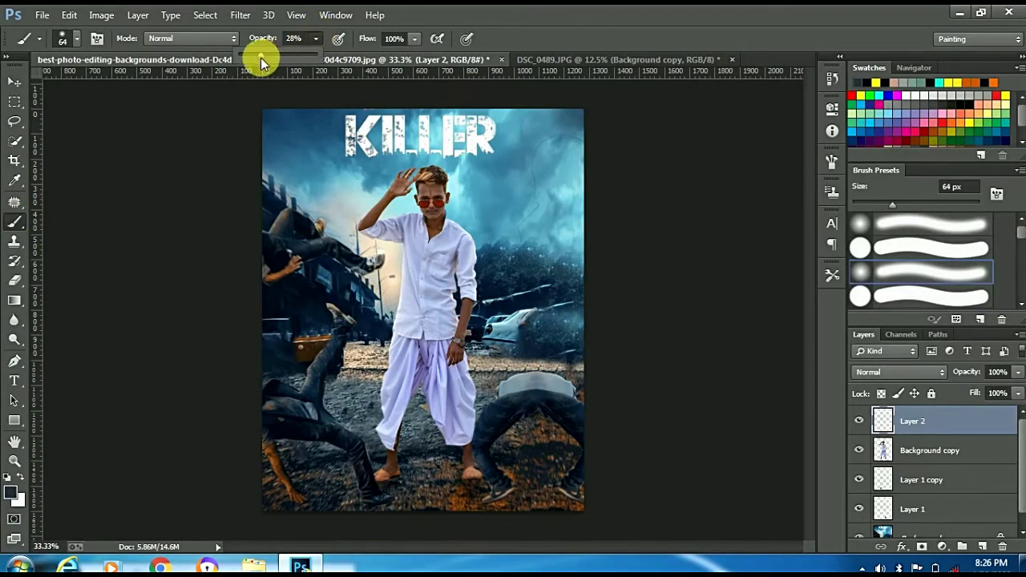
right_click(535, 332)
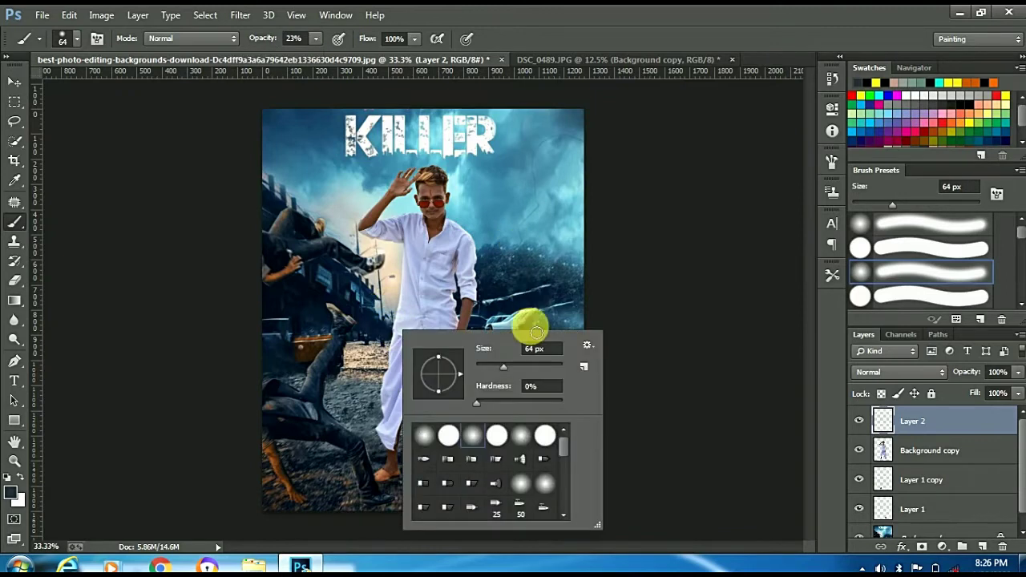
drag(530, 368, 548, 364)
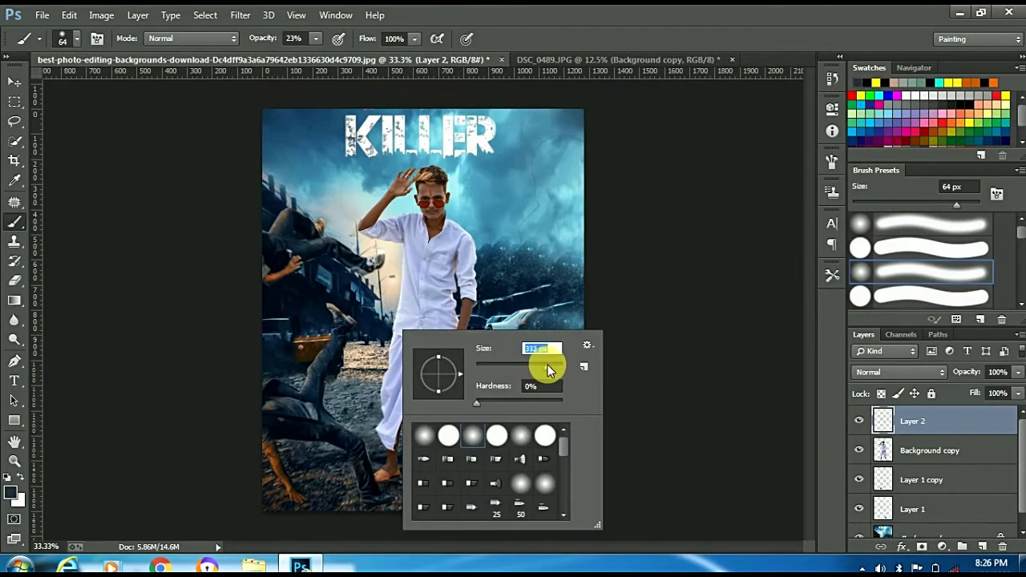
click(651, 303)
mouse_move(579, 475)
mouse_down()
mouse_move(412, 494)
mouse_move(522, 509)
mouse_move(323, 500)
mouse_move(568, 521)
mouse_move(499, 494)
mouse_move(522, 522)
mouse_move(372, 489)
mouse_move(461, 488)
mouse_move(652, 454)
mouse_move(482, 517)
mouse_move(499, 506)
mouse_move(601, 546)
mouse_move(1018, 529)
mouse_up()
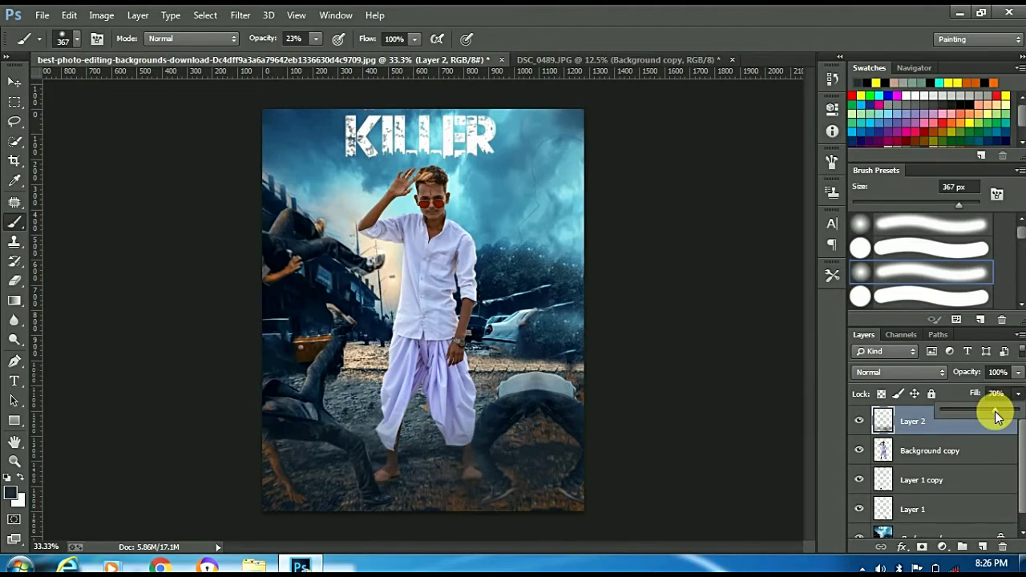
drag(584, 438, 547, 281)
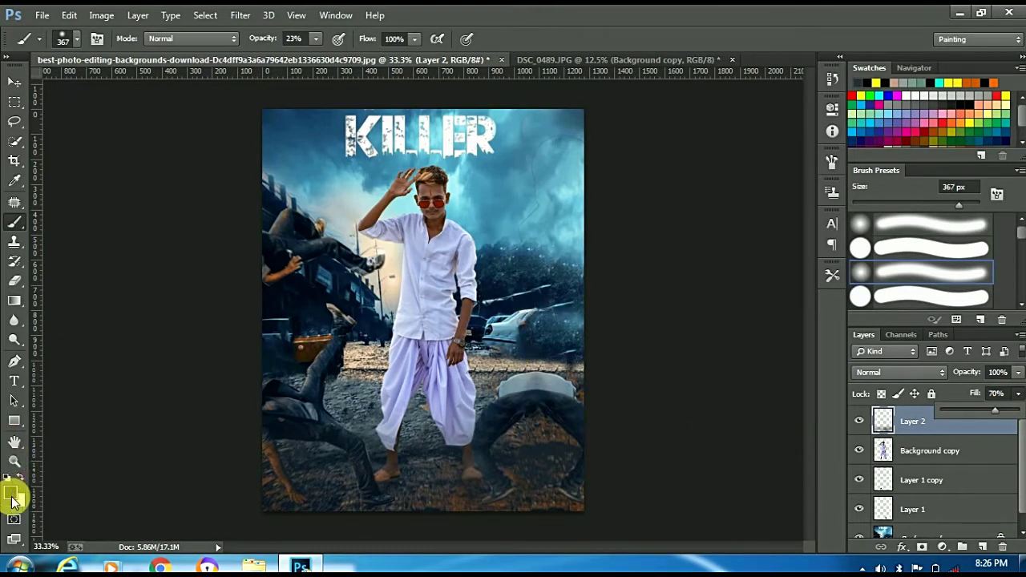
Sample the dark blue #23405e from the image as the foreground colour.
click(12, 496)
drag(541, 109, 887, 214)
drag(474, 236, 491, 261)
click(1015, 237)
On a new Layer 3, brush dark blue over the cars and sky, with 40% fill.
key(b)
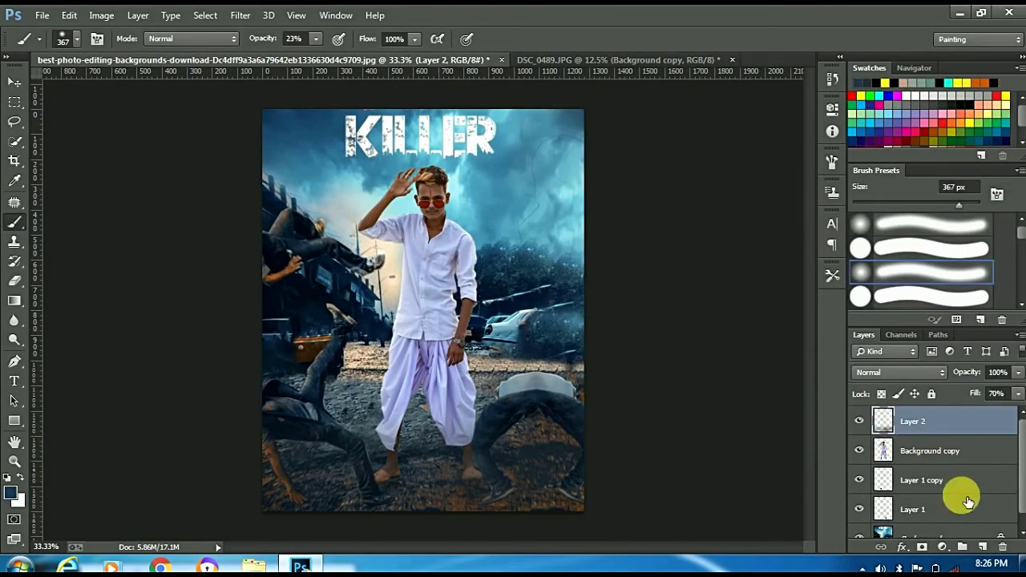
click(994, 547)
drag(550, 332, 516, 320)
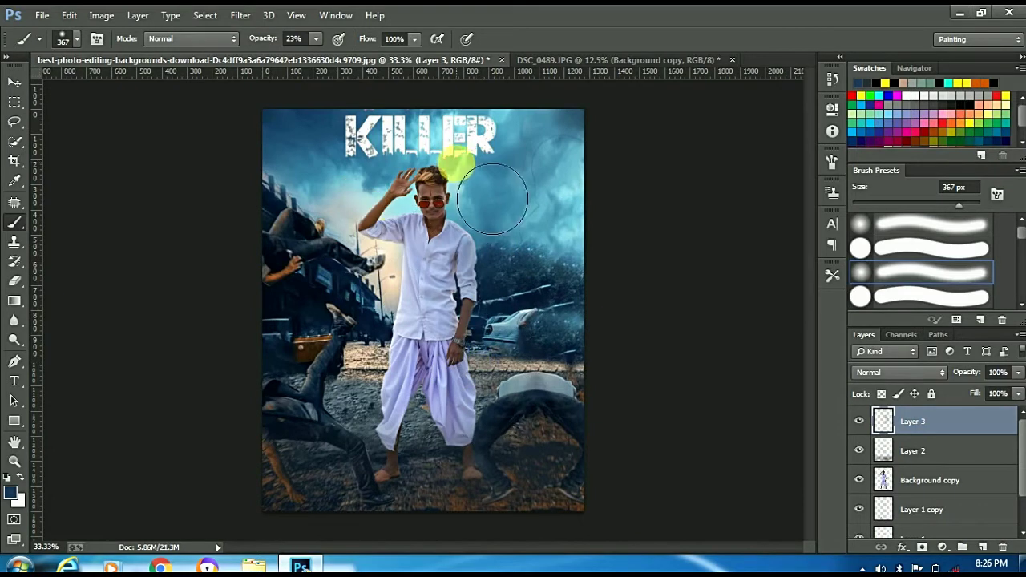
drag(516, 320, 506, 253)
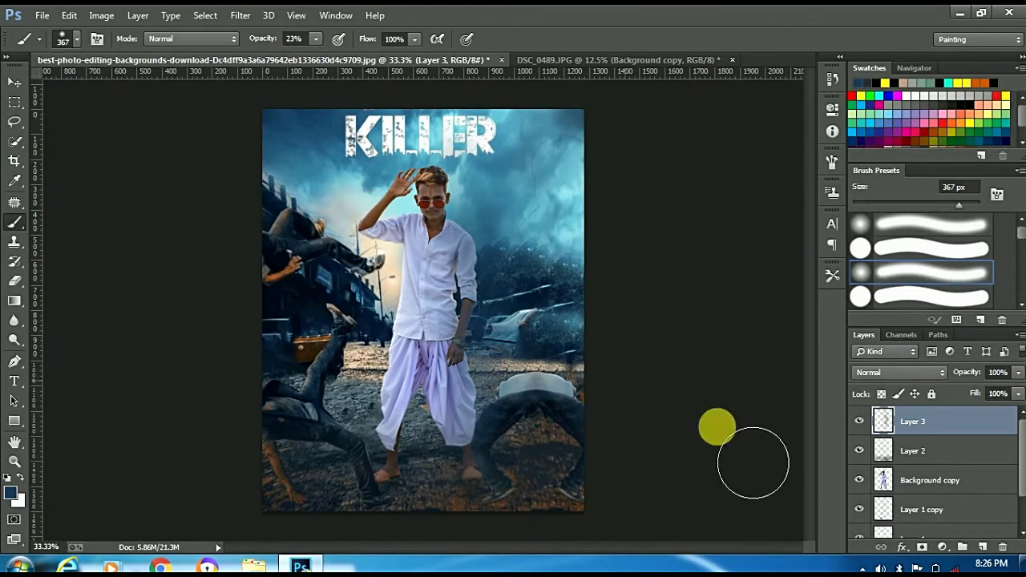
drag(991, 412, 986, 411)
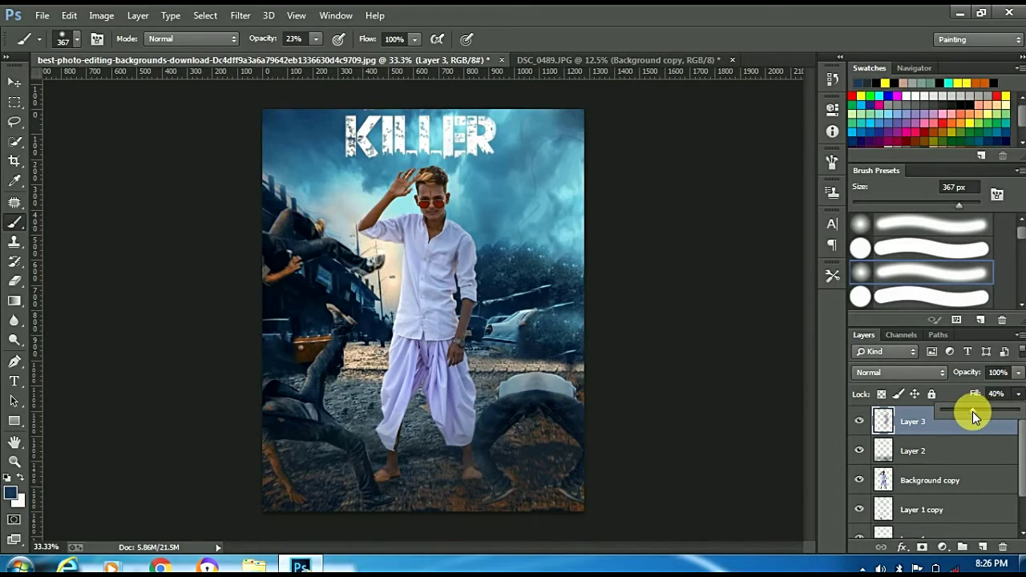
Sample the light beige #ede1c9 from a bright area as the foreground colour.
click(14, 495)
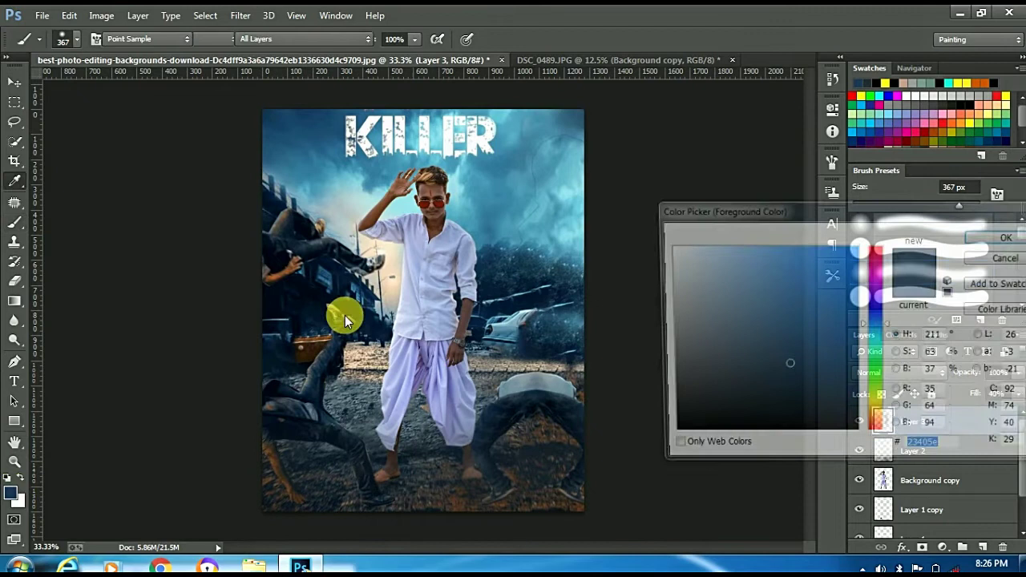
click(386, 256)
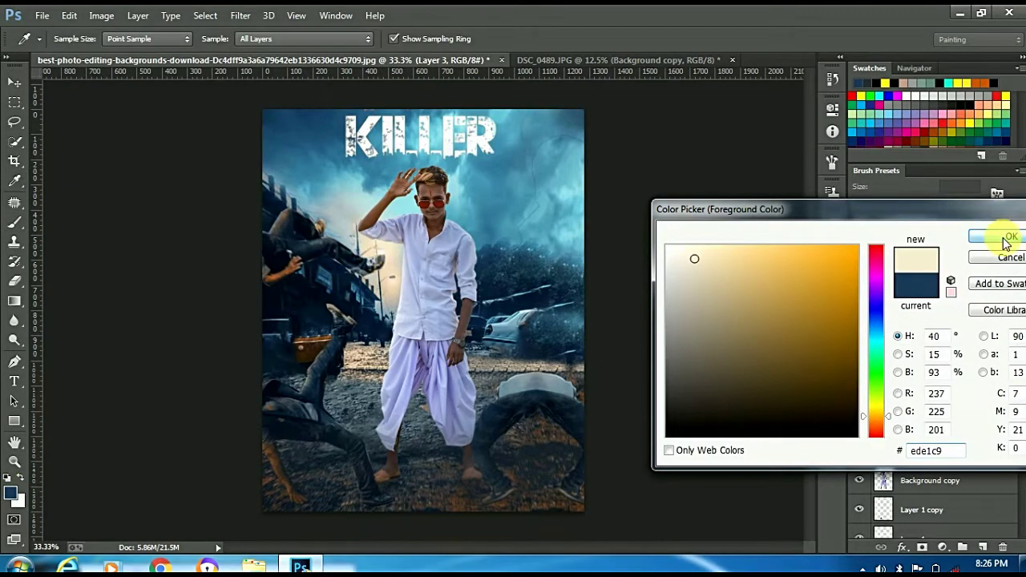
click(1006, 239)
On new Layer 4, paint a beige glow near the hand and legs at 34% fill.
click(992, 551)
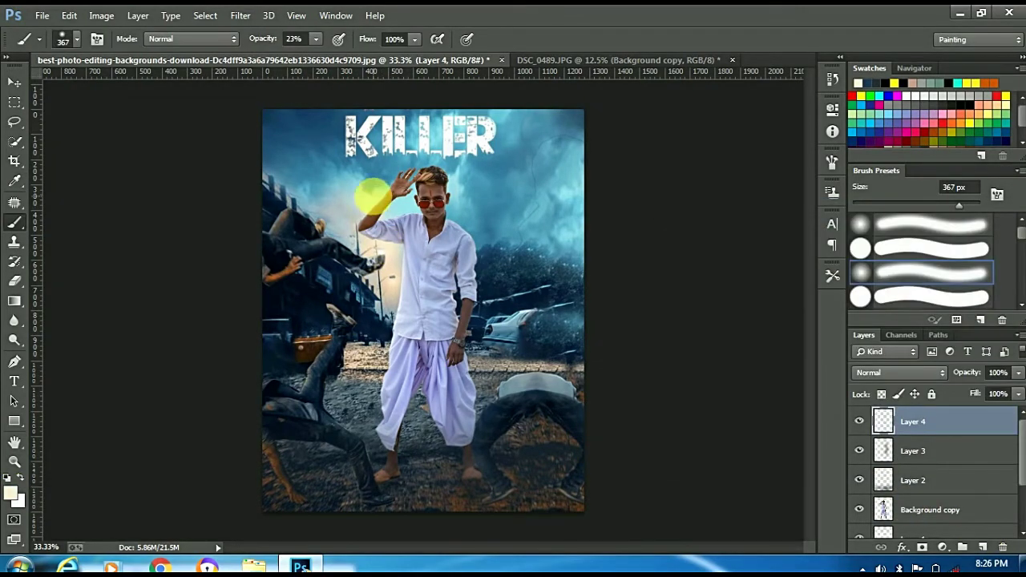
click(379, 194)
mouse_move(397, 437)
mouse_down()
mouse_move(393, 286)
mouse_move(394, 413)
mouse_up()
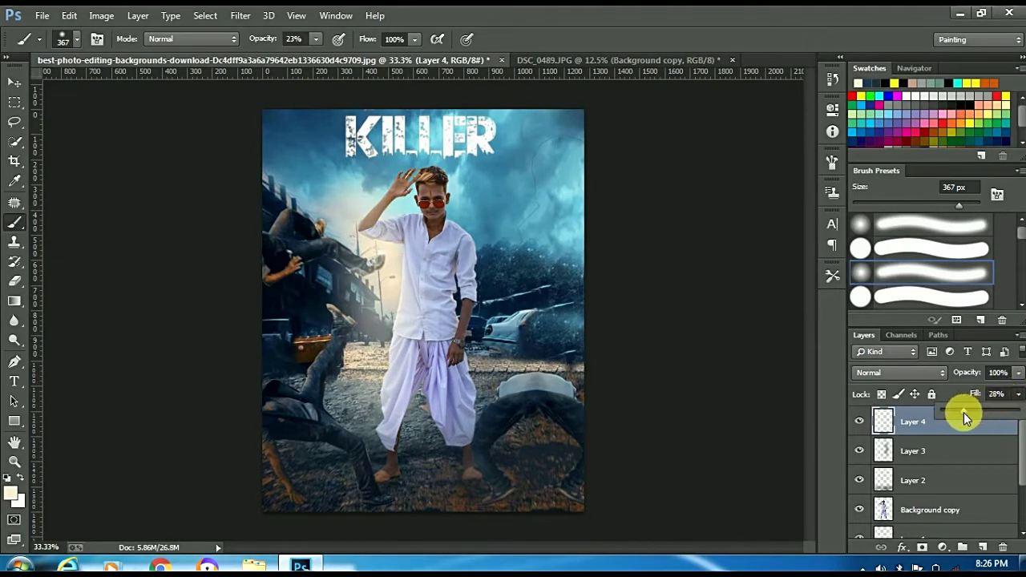
drag(964, 412, 969, 413)
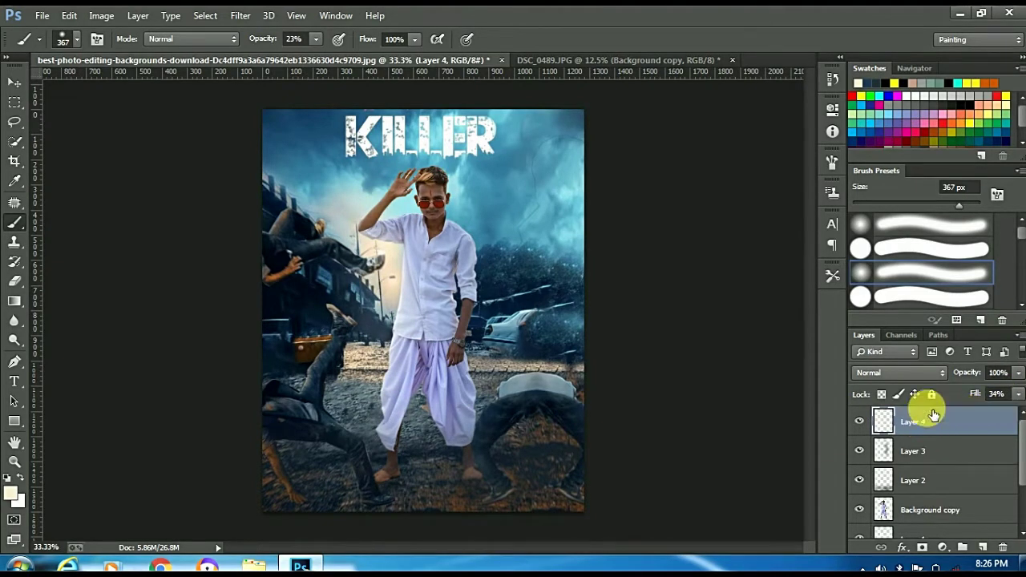
scroll(938, 433, down, 3)
Add a Levels layer clipped to Background copy: input 23/1.11/243, output 0–248.
click(941, 448)
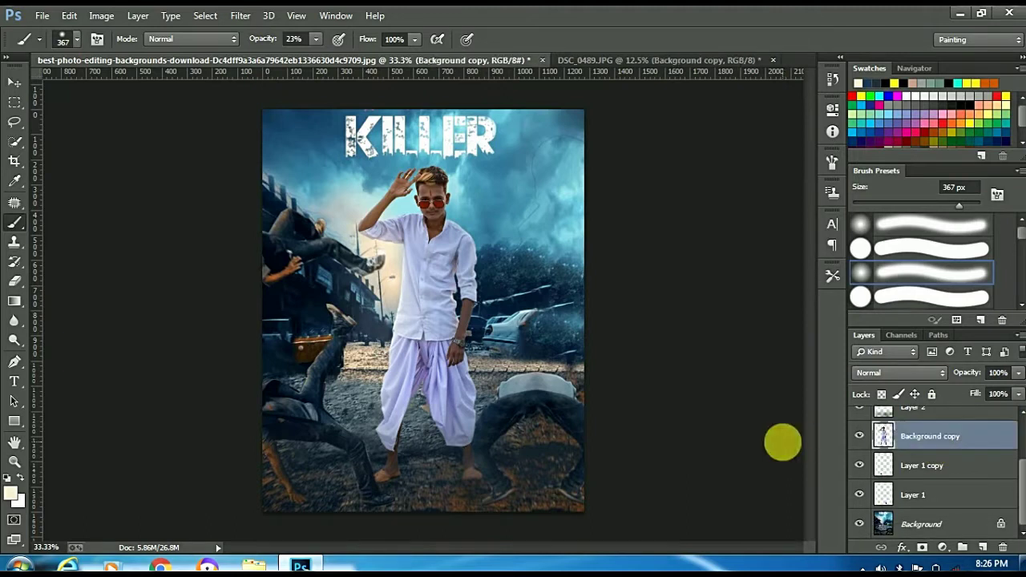
click(861, 437)
click(861, 438)
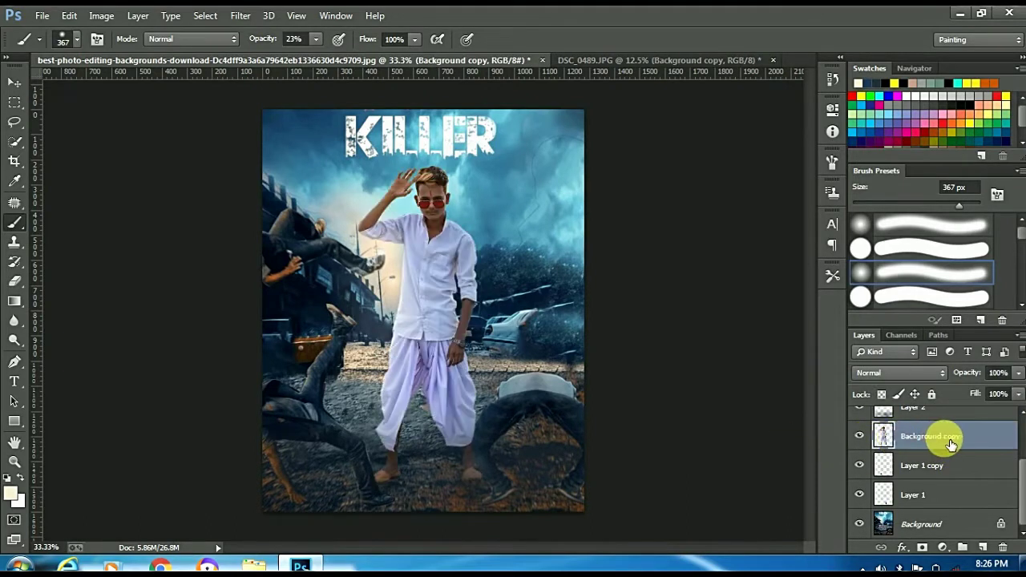
click(950, 552)
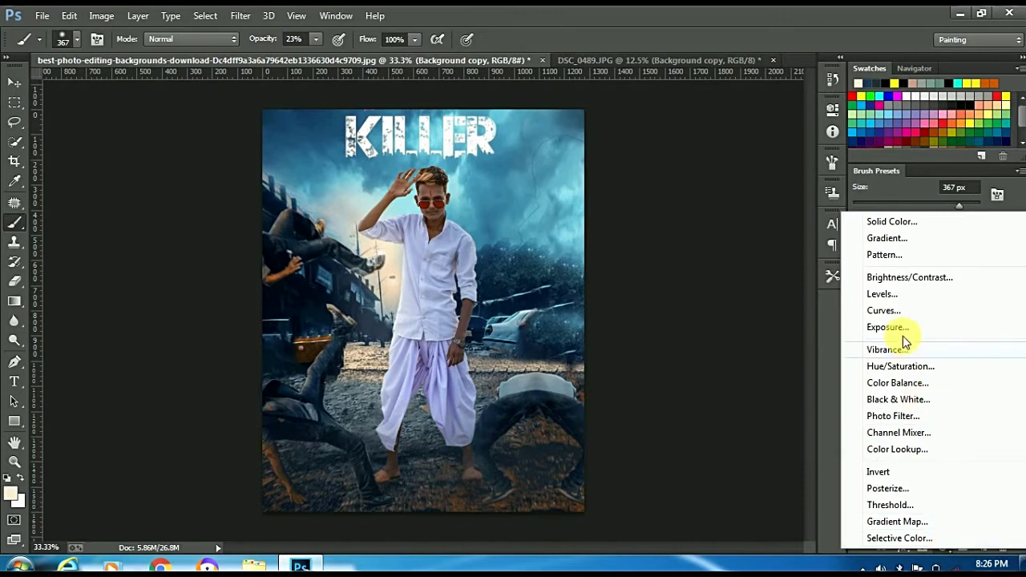
click(882, 295)
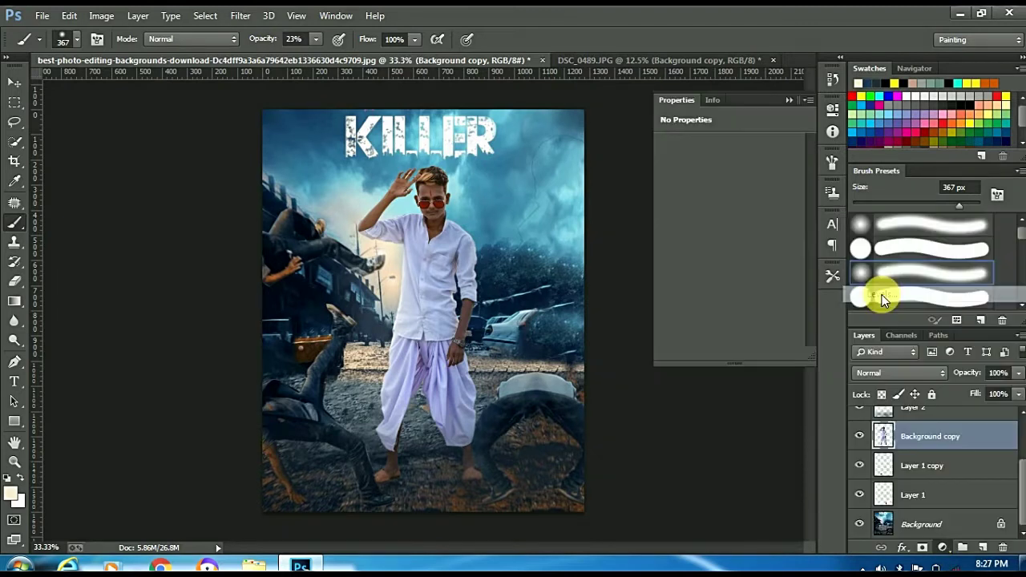
mouse_move(685, 306)
mouse_down()
mouse_move(699, 299)
mouse_move(671, 305)
mouse_up()
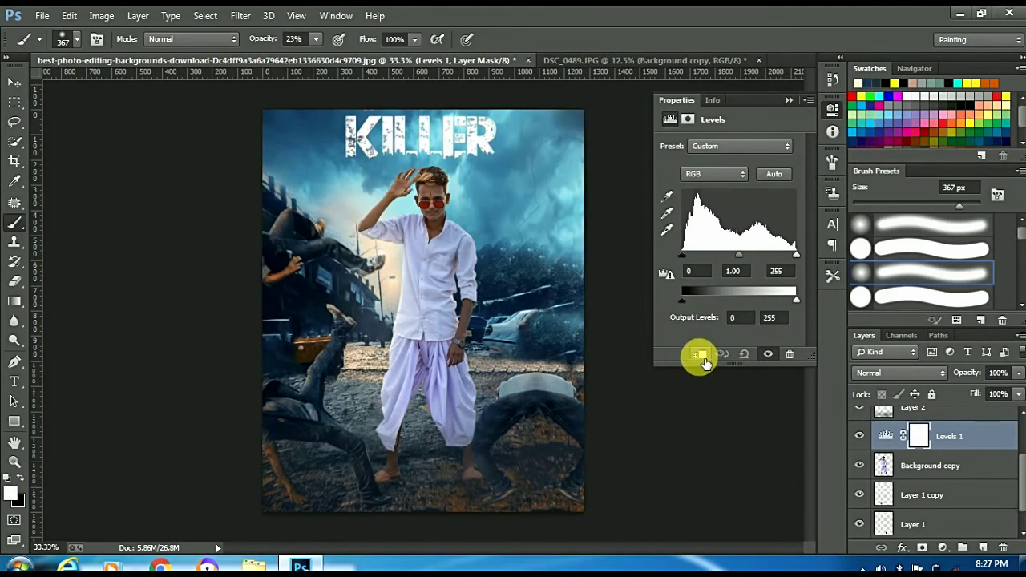
click(704, 357)
mouse_move(691, 305)
mouse_down()
mouse_move(724, 297)
mouse_move(657, 301)
mouse_up()
drag(677, 258, 792, 258)
drag(783, 301, 794, 298)
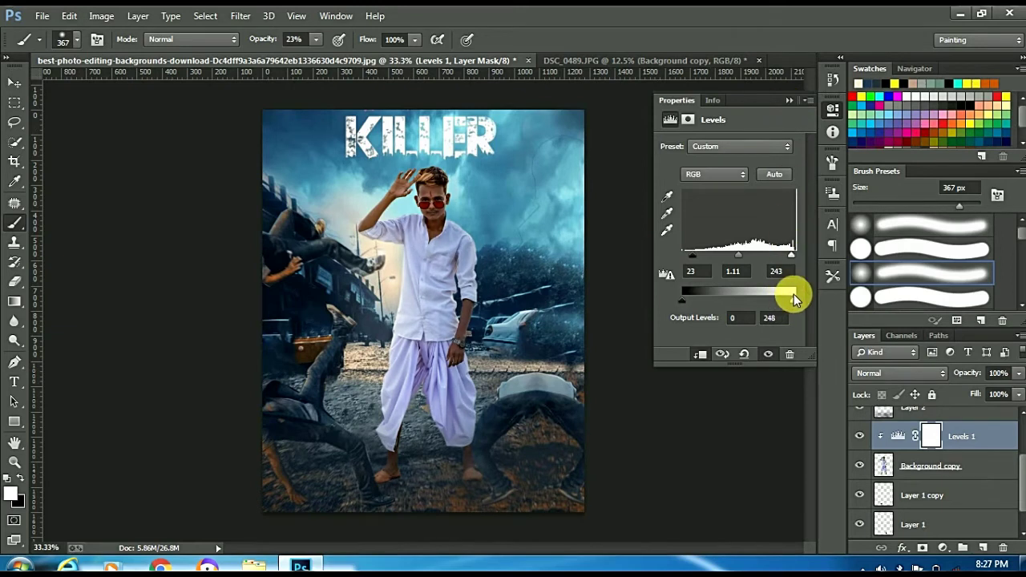
Close the first Levels properties and add a second Levels adjustment above the Background layer.
click(833, 108)
scroll(930, 481, down, 1)
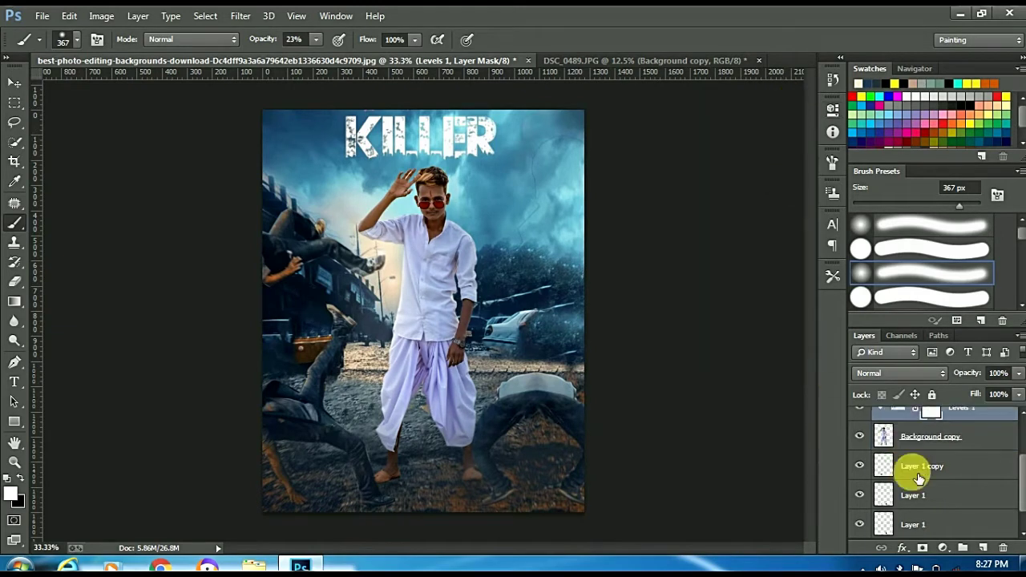
click(931, 524)
click(950, 551)
click(884, 292)
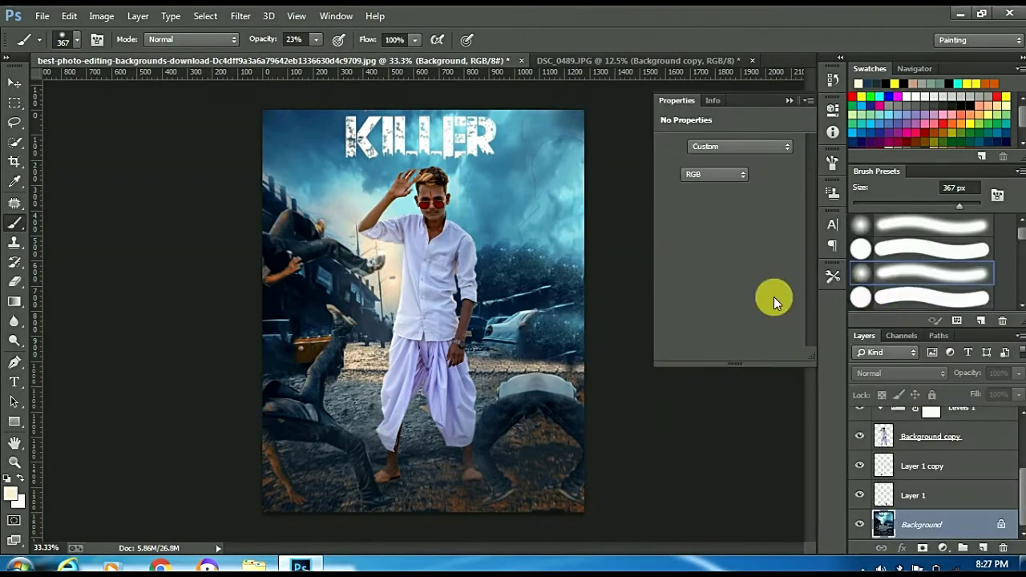
Clip Levels 2 to Background with input black 12 and output white 253.
click(703, 356)
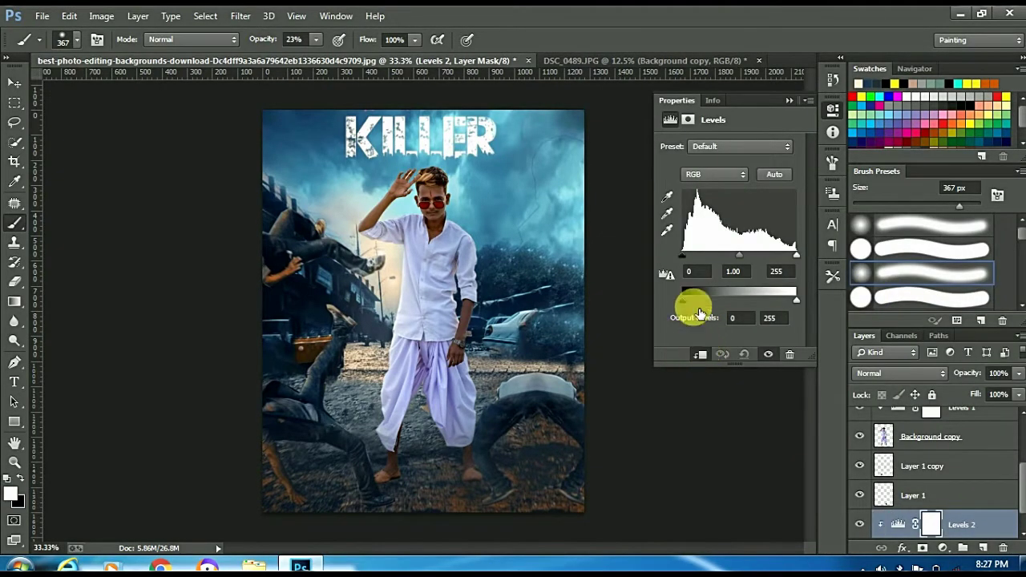
drag(694, 265, 690, 265)
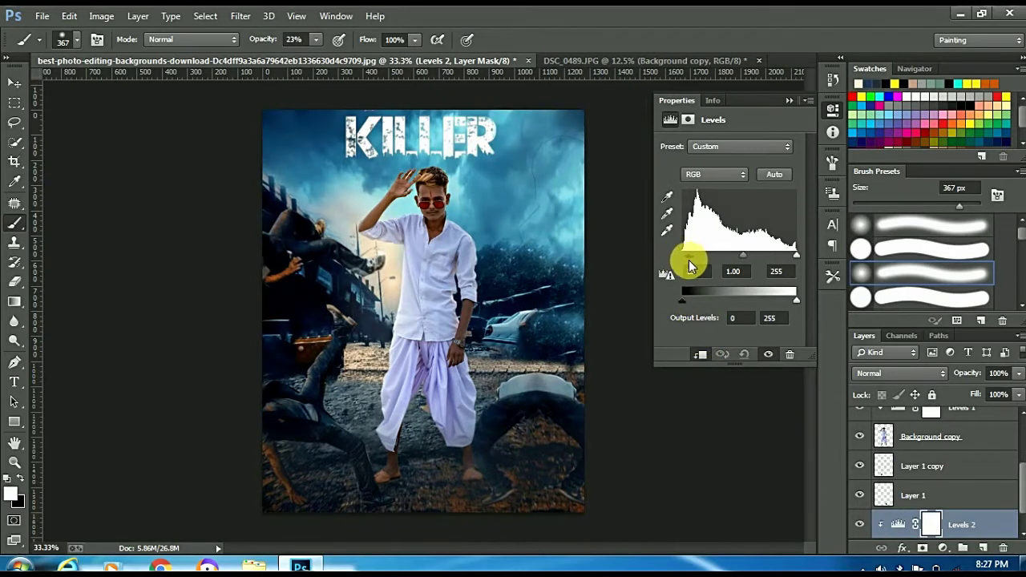
mouse_move(797, 301)
mouse_down()
mouse_move(779, 298)
mouse_move(791, 301)
mouse_up()
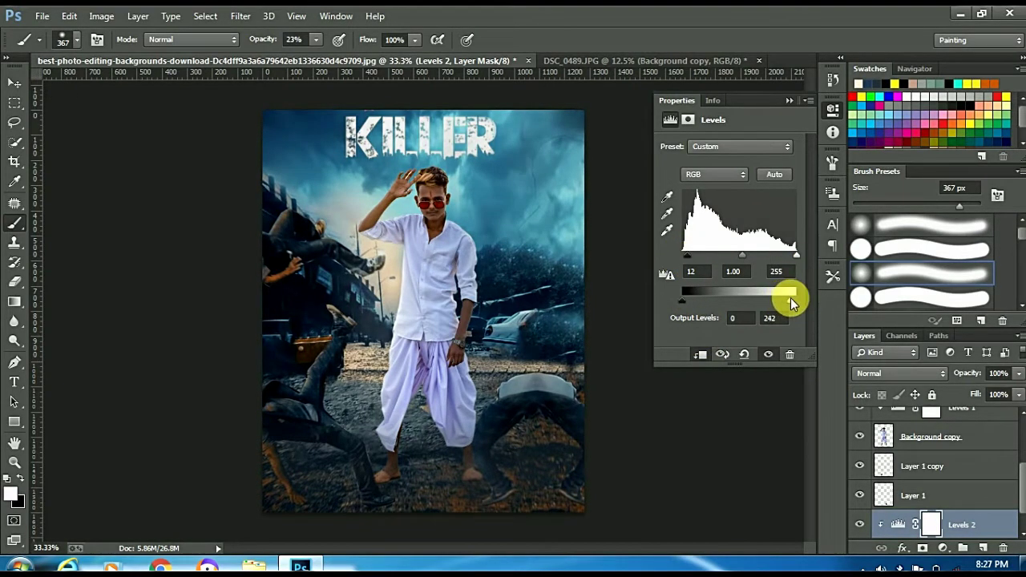
click(788, 100)
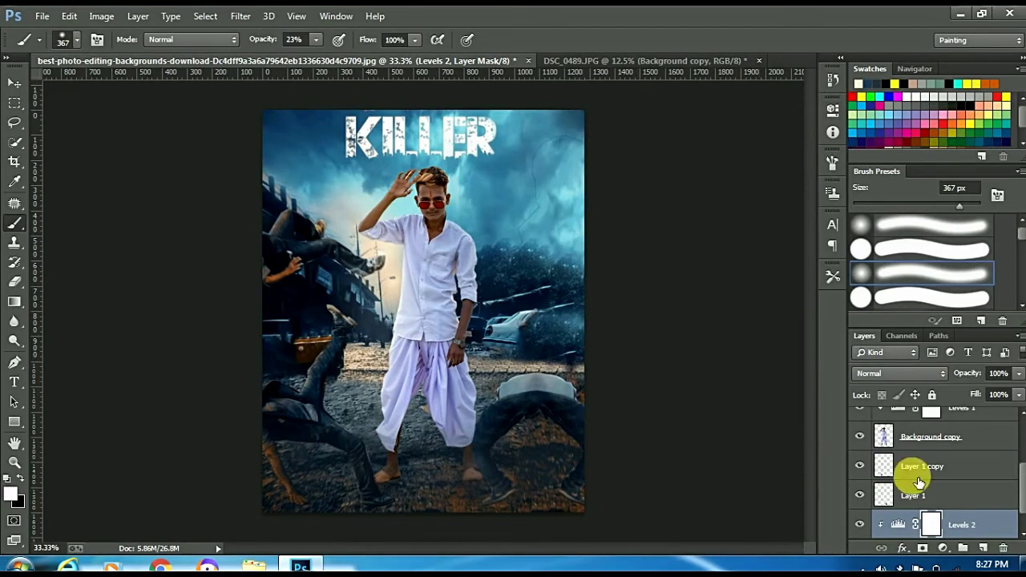
key(ctrl+minus)
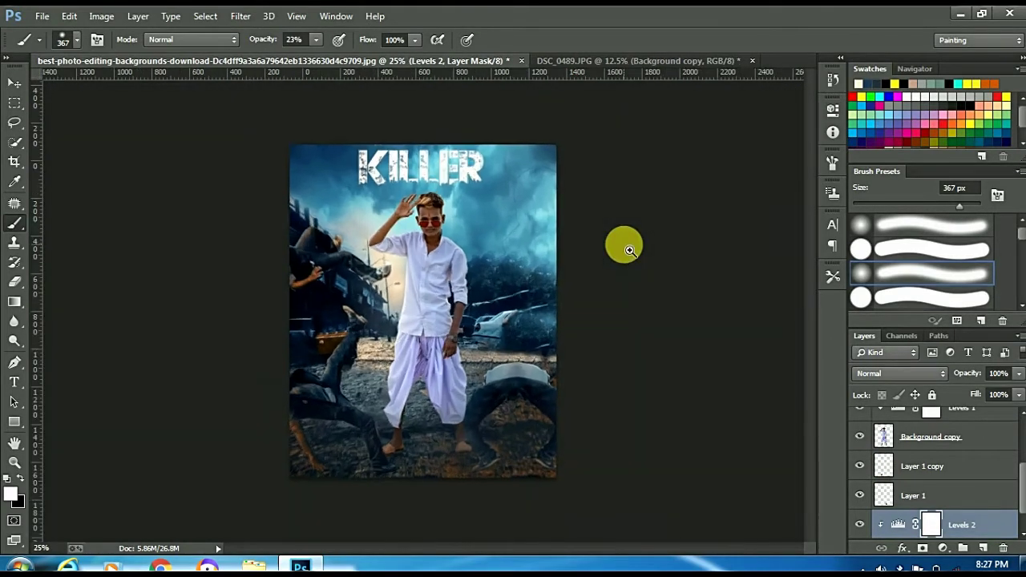
key(ctrl+plus)
Open and dismiss the File menu, then minimize and restore the Photoshop window.
click(41, 16)
click(623, 219)
click(956, 16)
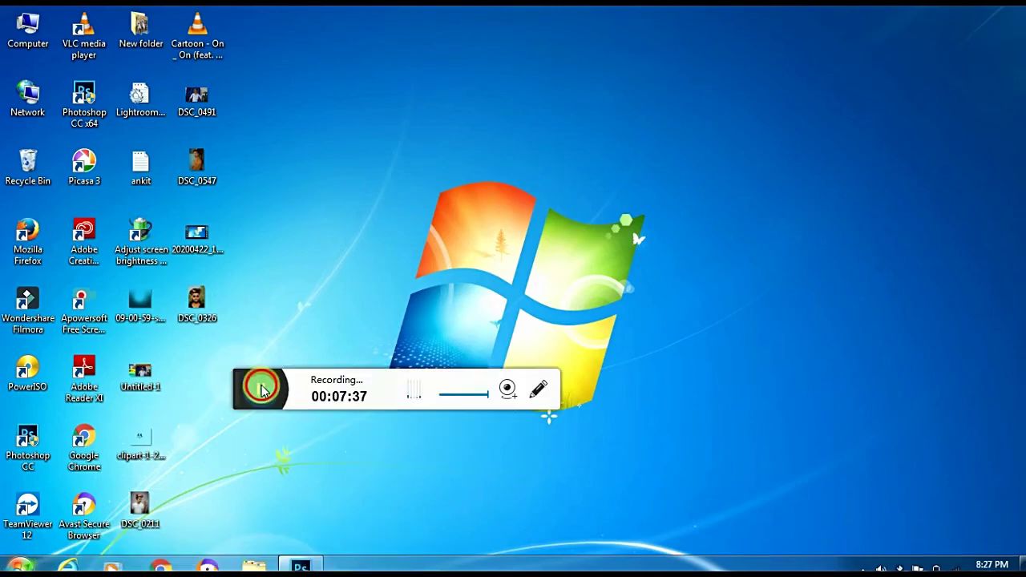
click(259, 390)
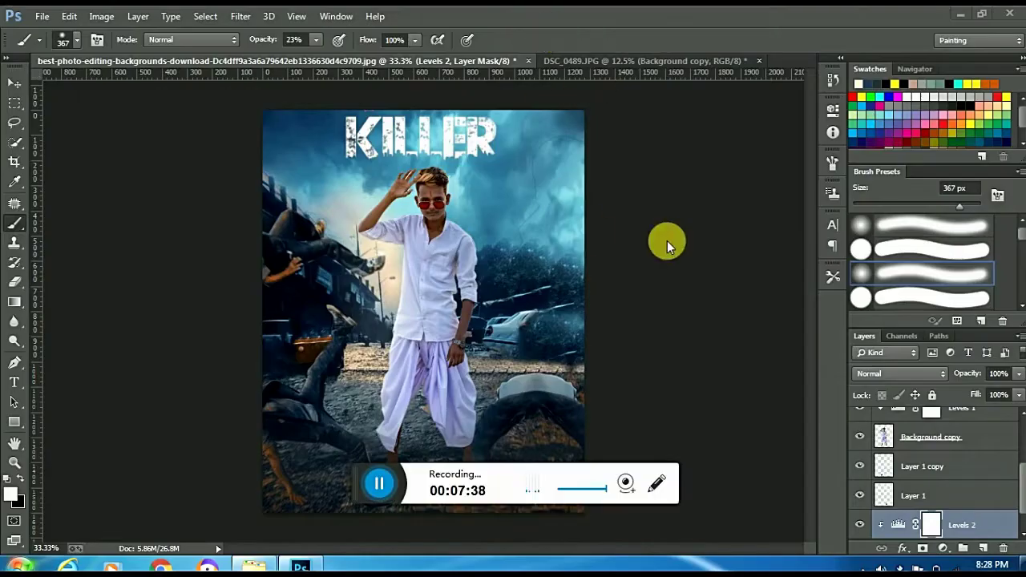
drag(347, 478, 557, 24)
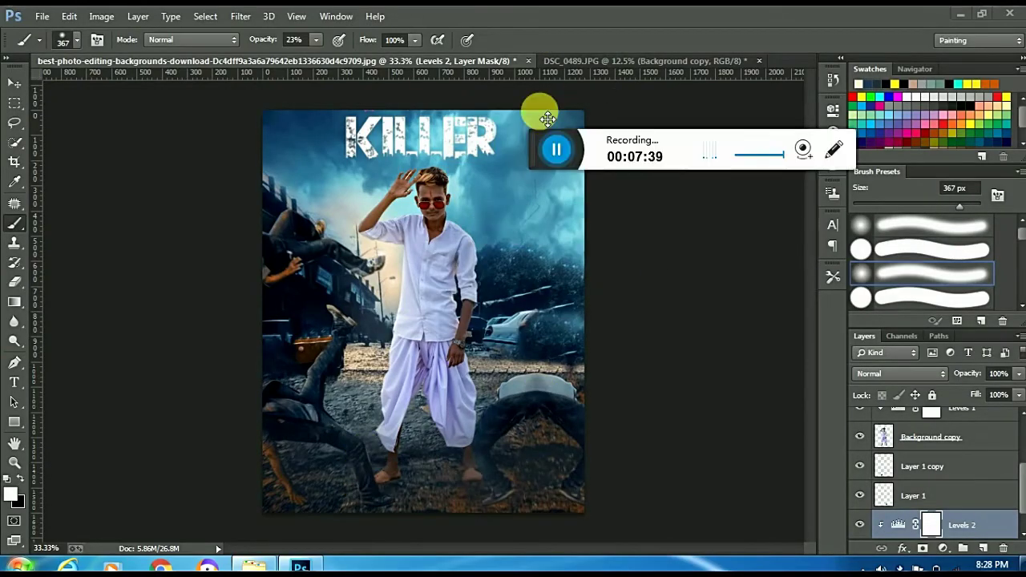
Open Sumitedits.jpg from the D:\POSTER folder.
click(42, 16)
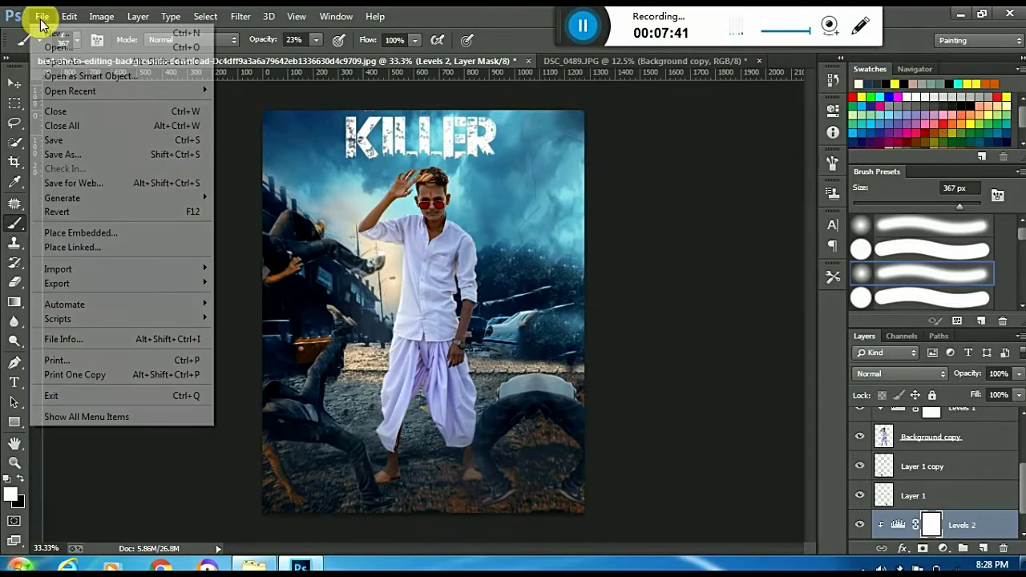
click(36, 45)
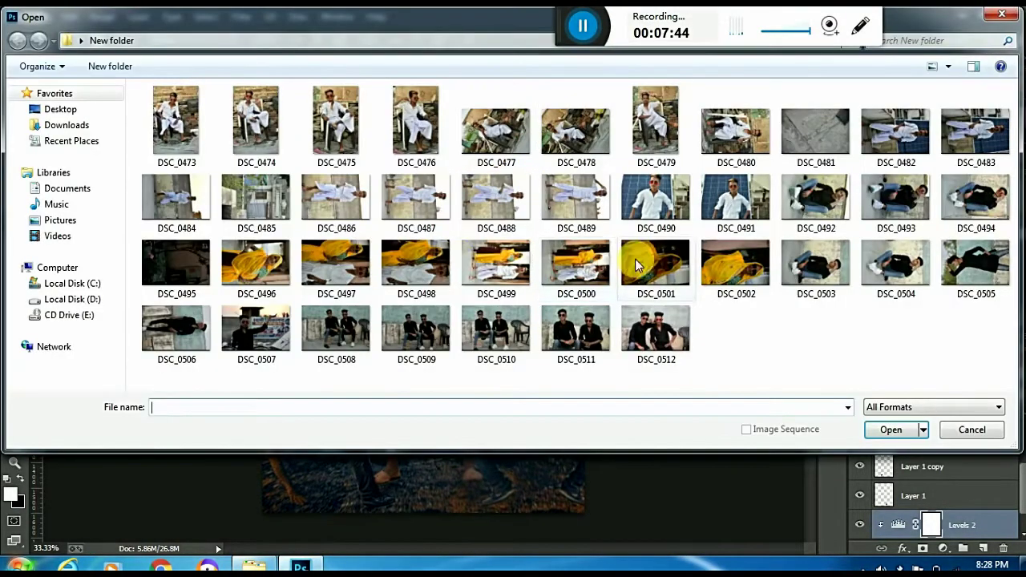
click(73, 299)
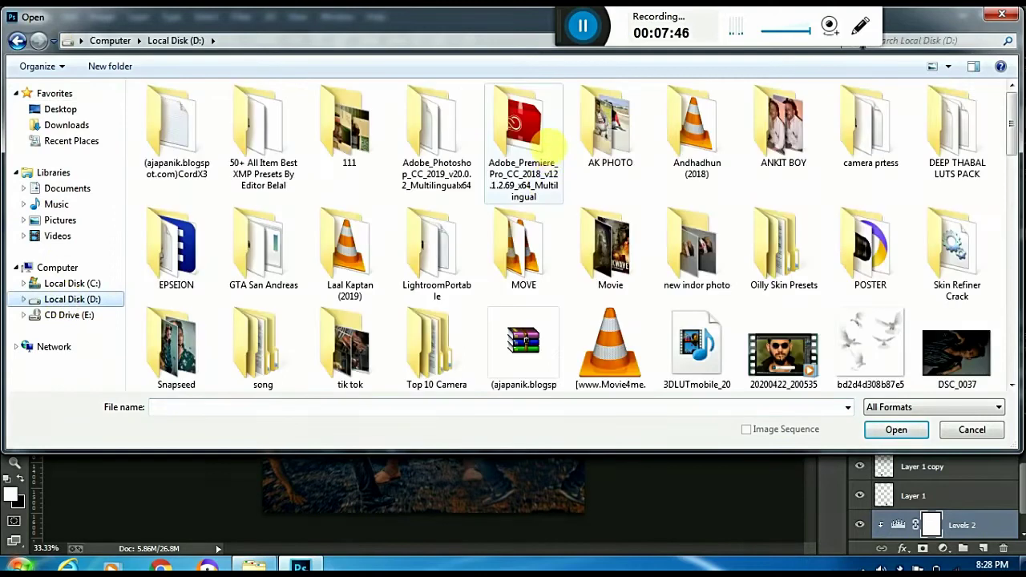
double_click(871, 248)
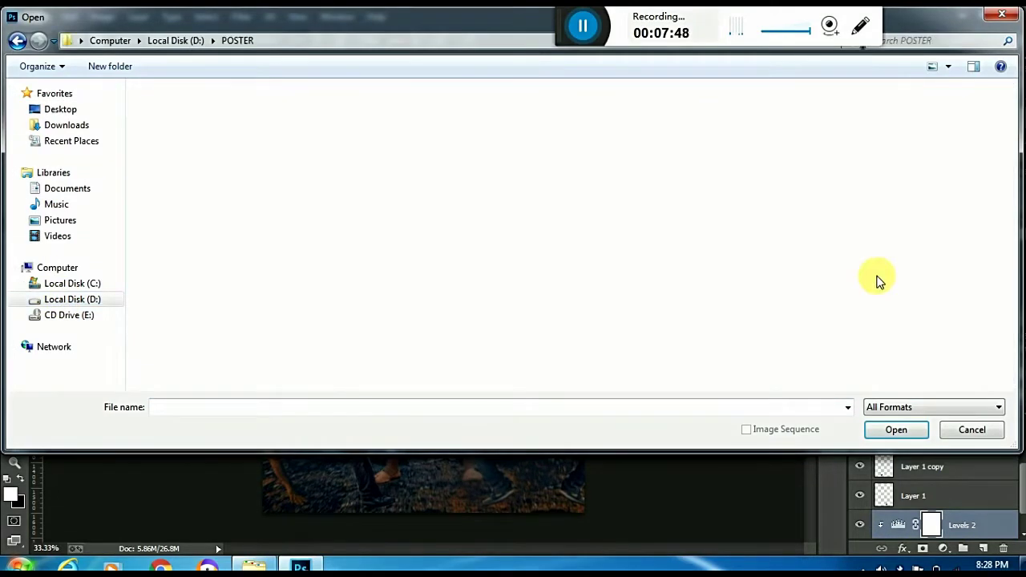
click(784, 341)
double_click(784, 340)
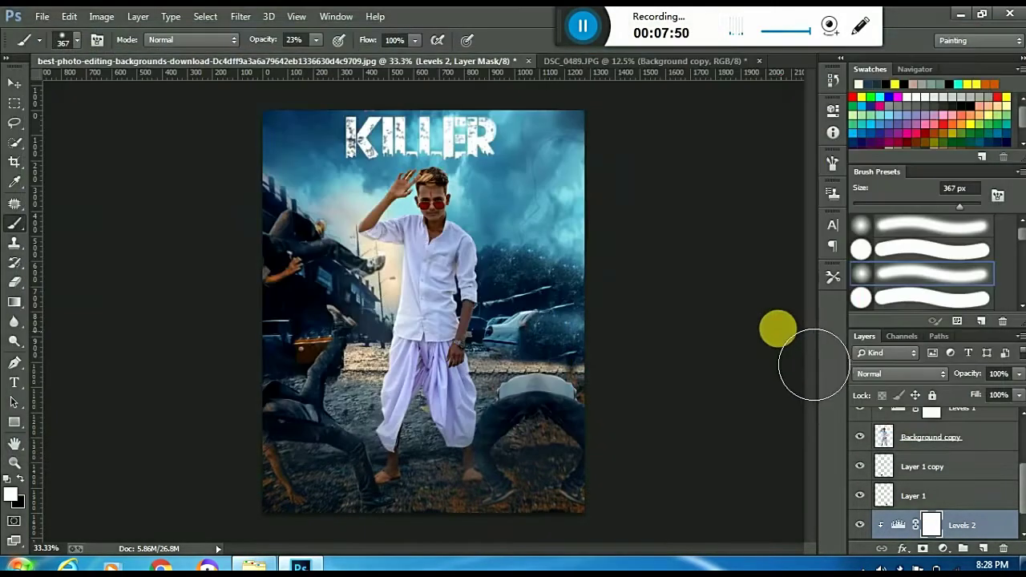
Drag the sparks image onto the KILLER poster as a new layer.
mouse_move(510, 86)
mouse_down()
mouse_move(760, 90)
mouse_move(740, 59)
mouse_up()
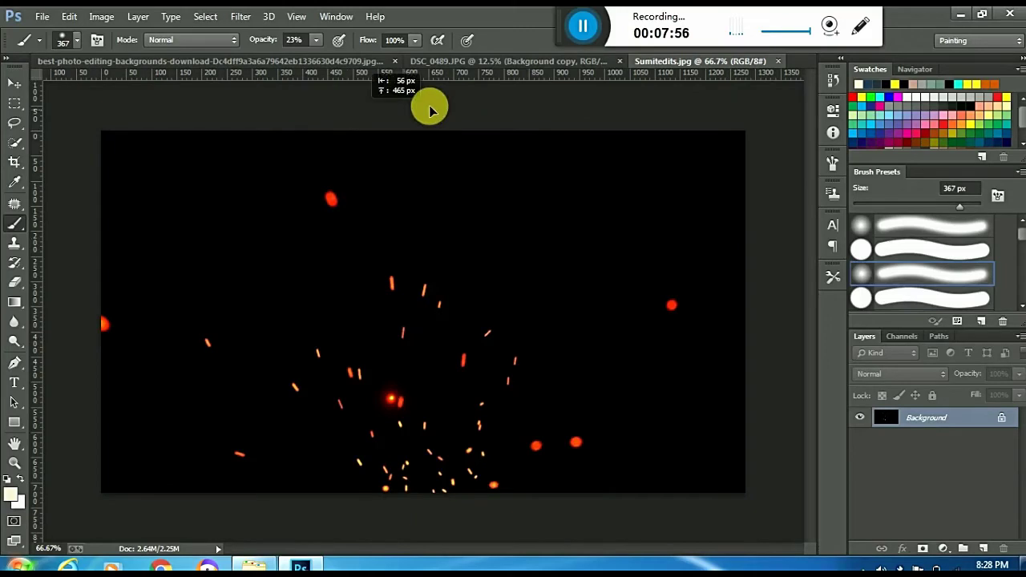
click(491, 64)
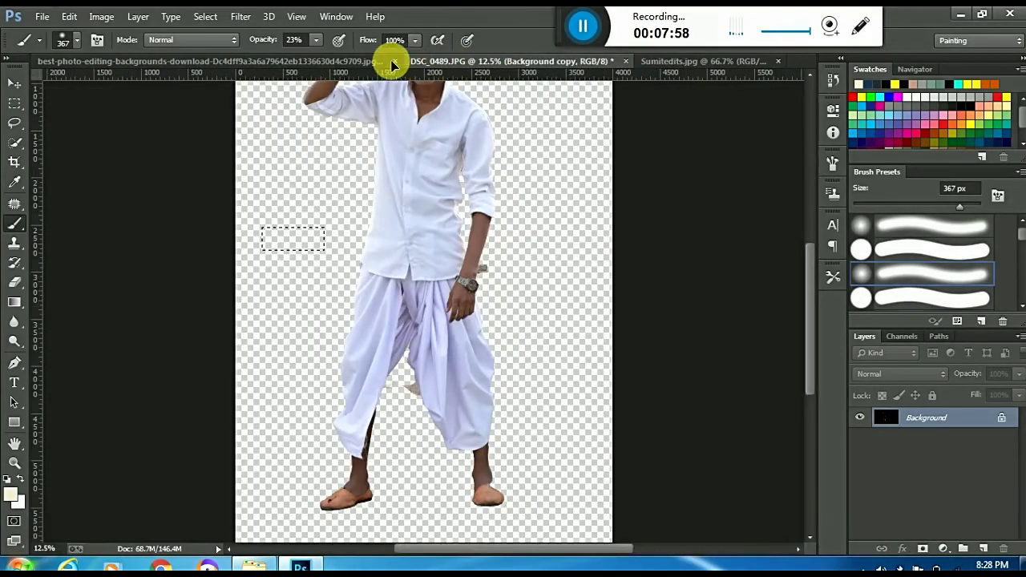
click(347, 63)
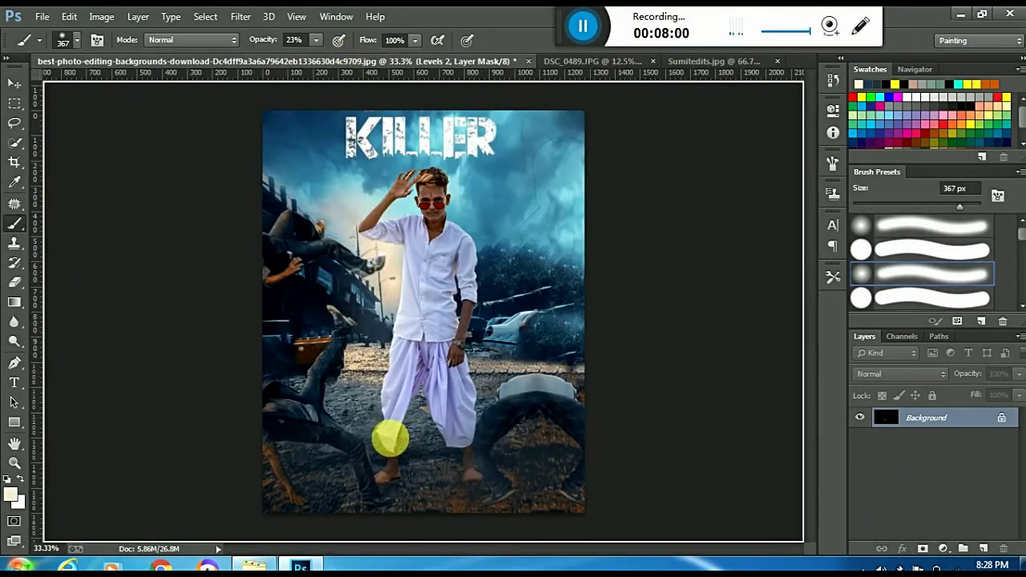
drag(346, 63, 390, 438)
Align the sparks, move Layer 5 above Background copy and clip it to the man.
drag(499, 405, 532, 405)
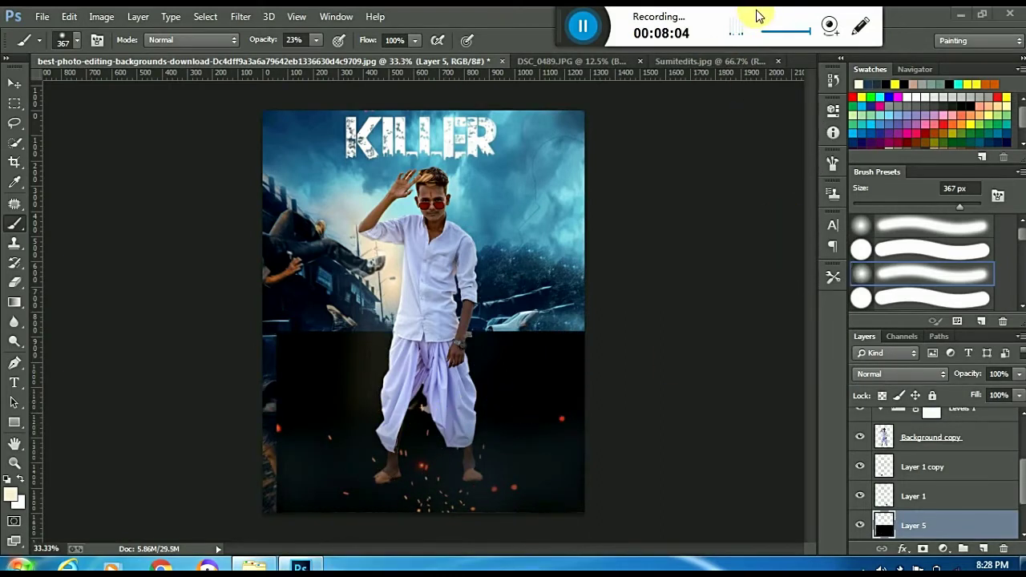
mouse_move(565, 25)
mouse_down()
mouse_move(511, 565)
mouse_move(525, 569)
mouse_up()
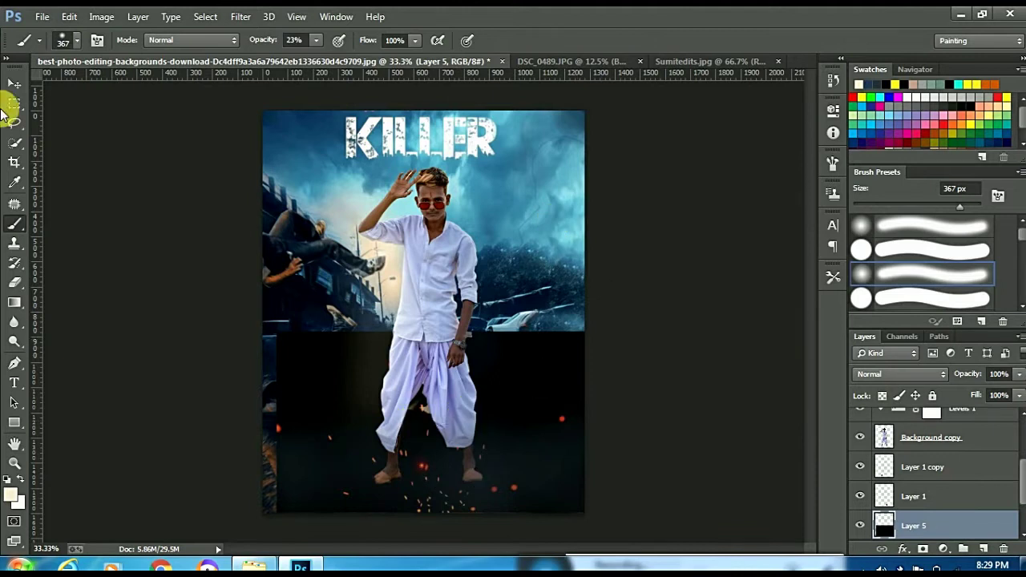
click(12, 86)
mouse_move(877, 529)
mouse_down()
mouse_move(937, 436)
mouse_move(926, 429)
mouse_up()
key(ctrl+alt+g)
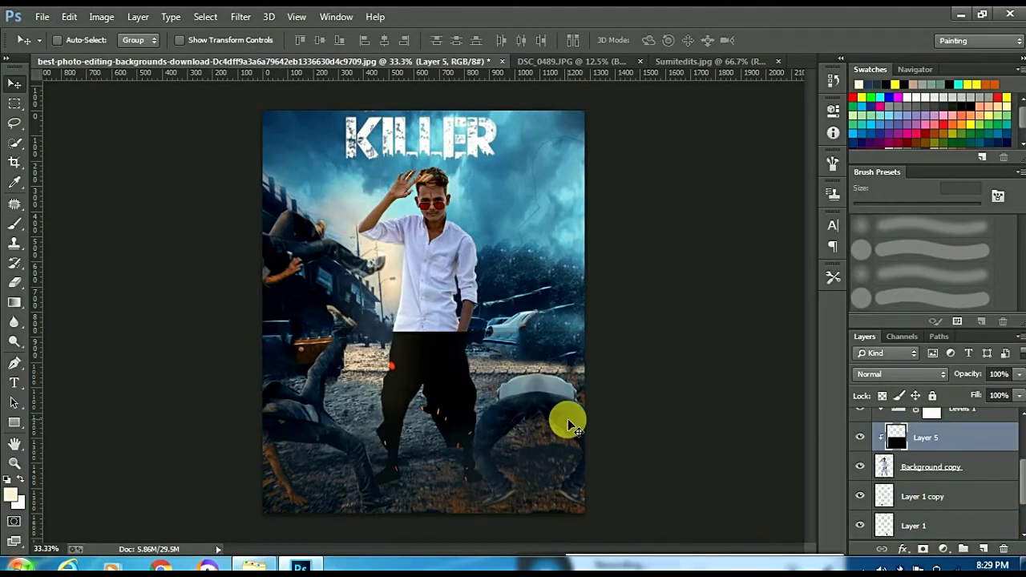
Try Color Dodge and Lighten on the sparks, settling on Linear Dodge (Add).
click(894, 375)
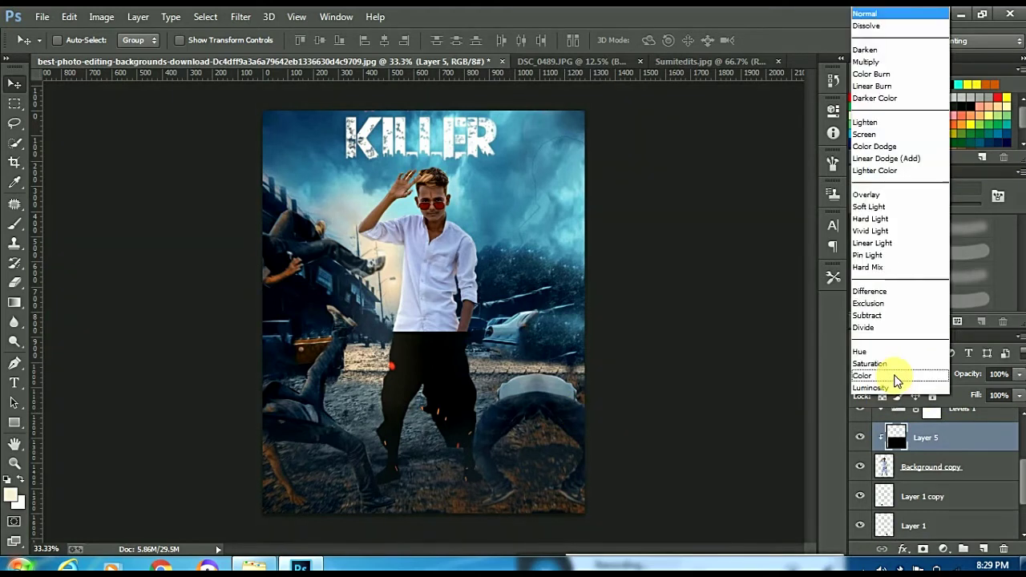
click(875, 147)
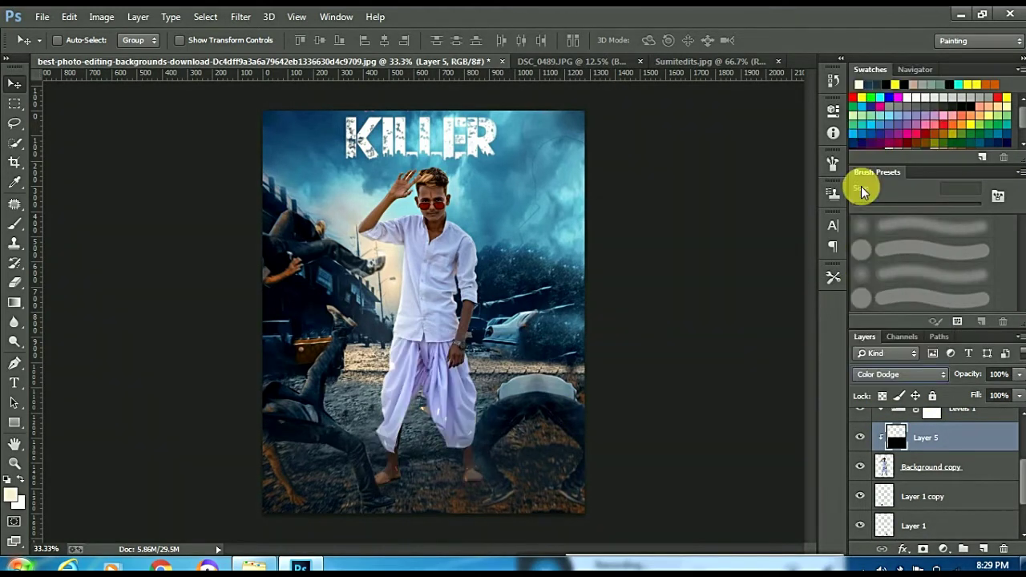
click(896, 375)
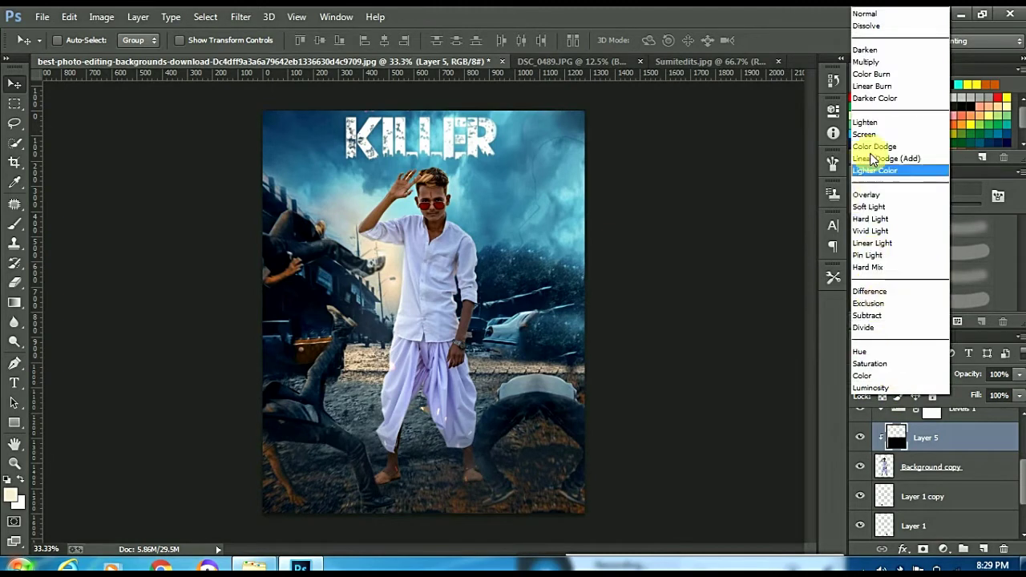
click(872, 125)
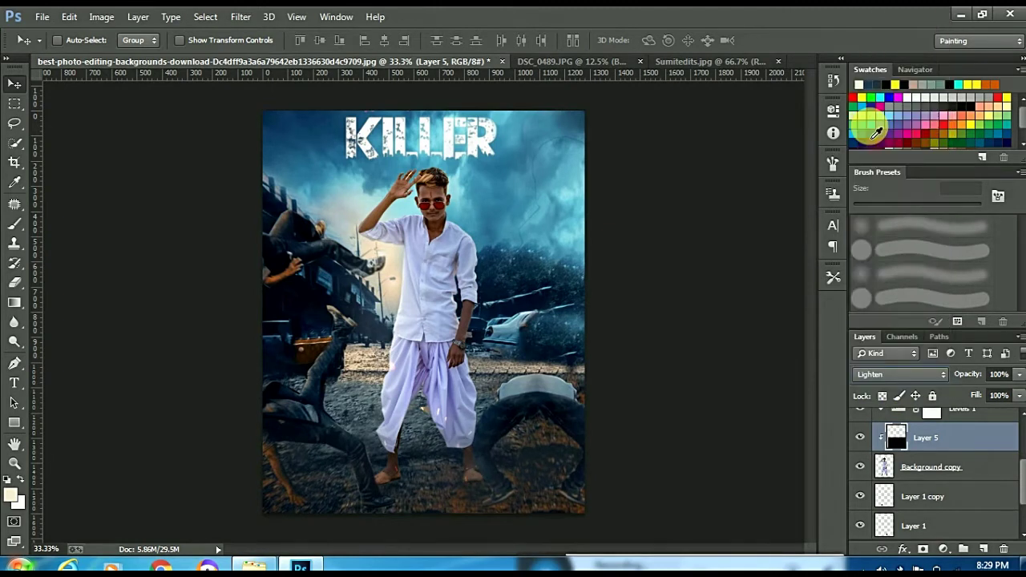
click(885, 374)
click(872, 155)
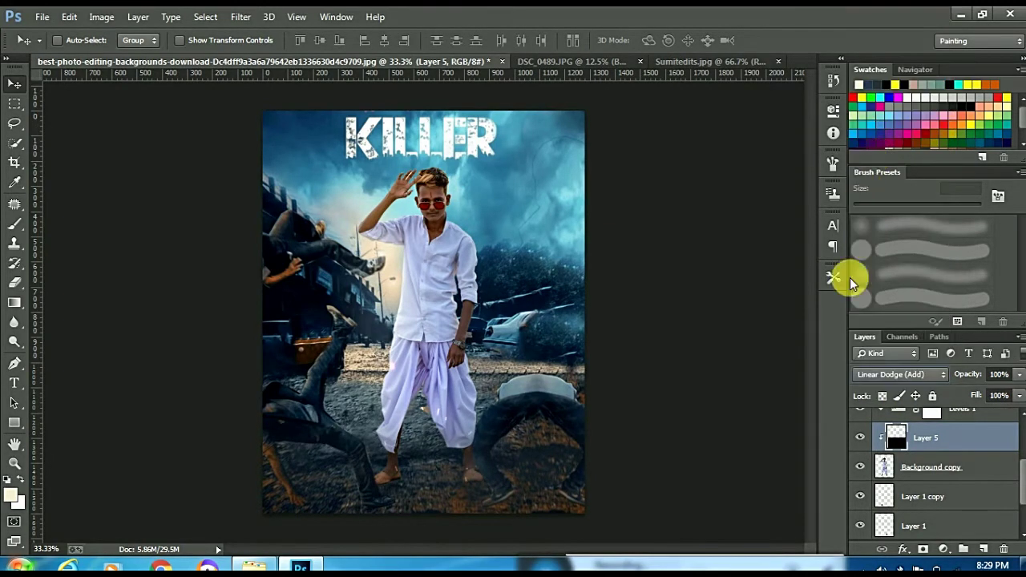
key(ctrl+t)
Nudge the sparks upward, commit, and toggle Layers 3 and 2 to compare their effect.
mouse_move(474, 417)
mouse_down()
mouse_move(450, 324)
mouse_move(455, 430)
mouse_up()
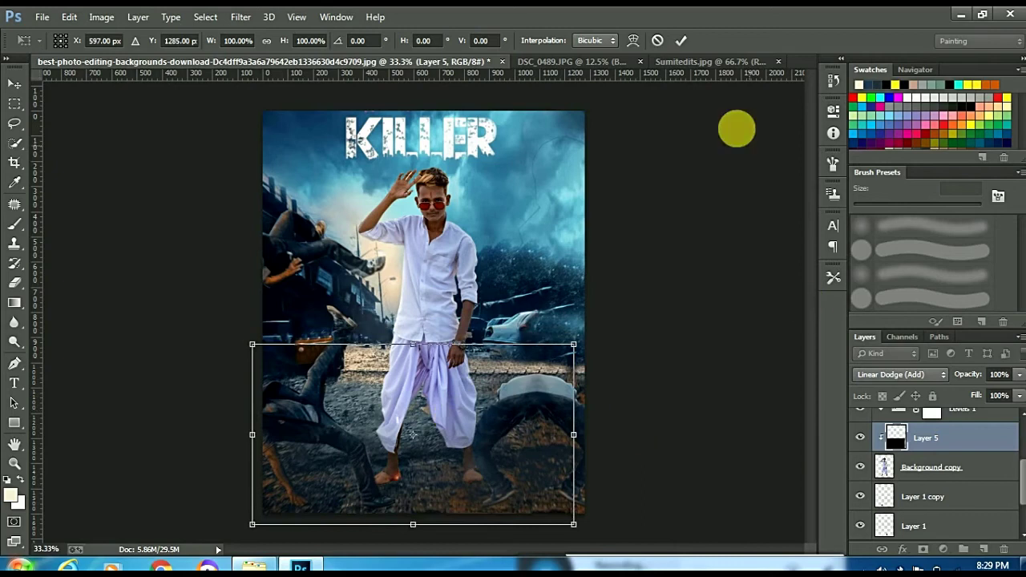
click(680, 40)
scroll(882, 461, up, 1)
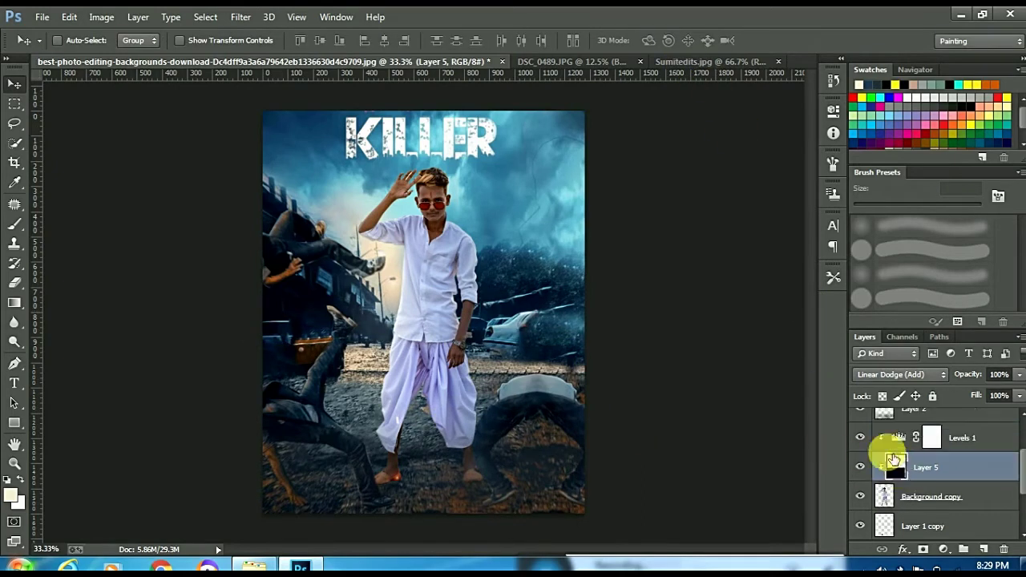
scroll(876, 452, up, 3)
click(864, 455)
click(865, 456)
click(862, 485)
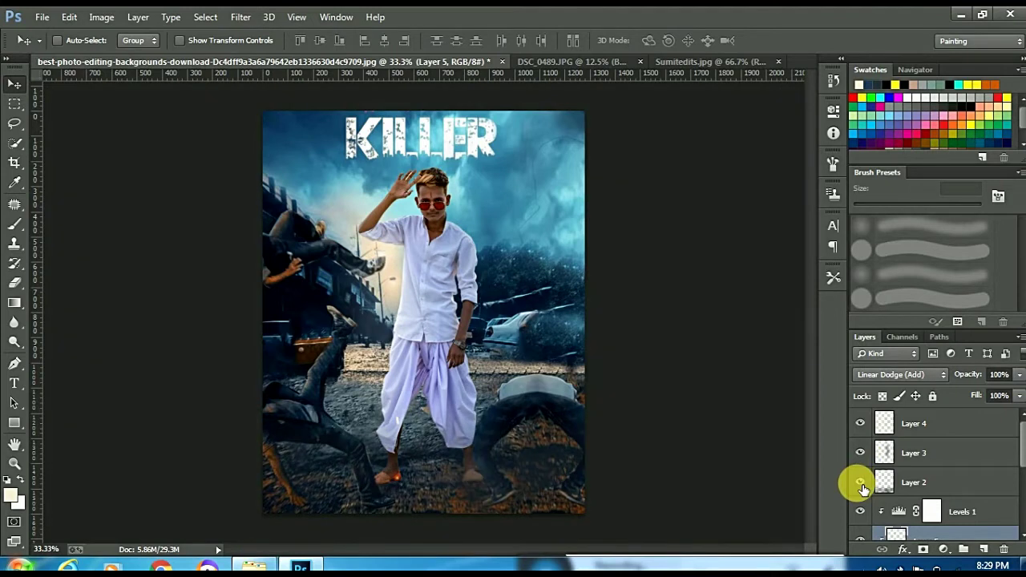
click(862, 485)
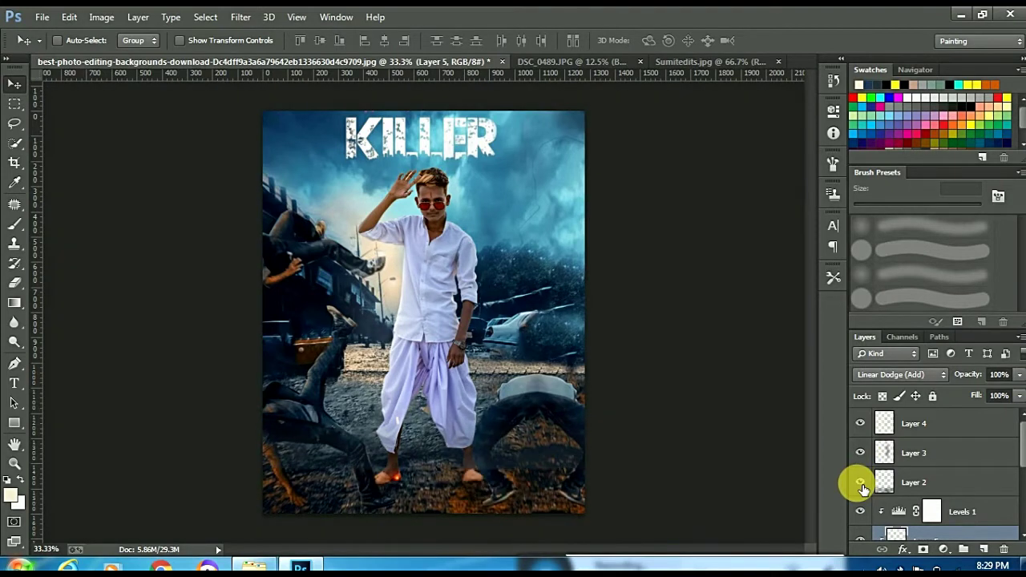
click(935, 497)
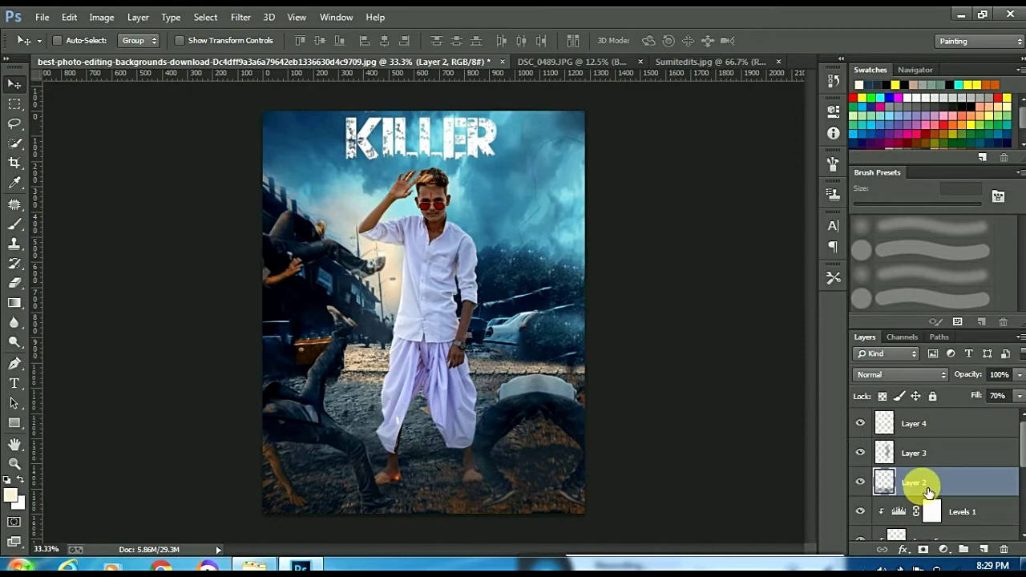
scroll(928, 492, down, 1)
scroll(930, 496, down, 1)
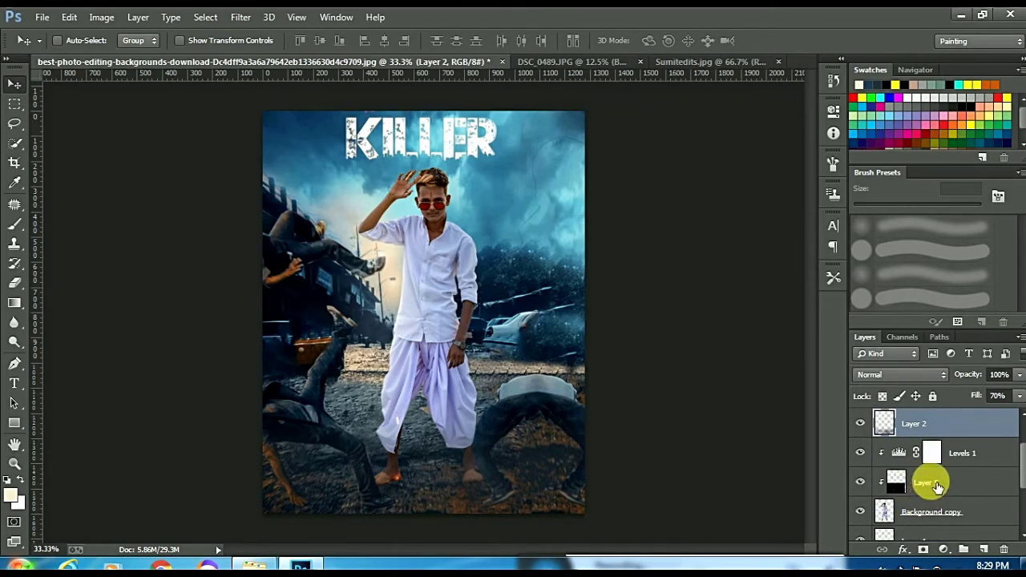
Move the sparks layer above Layer 2 and scale it to about 120% across the ground.
drag(936, 486, 938, 415)
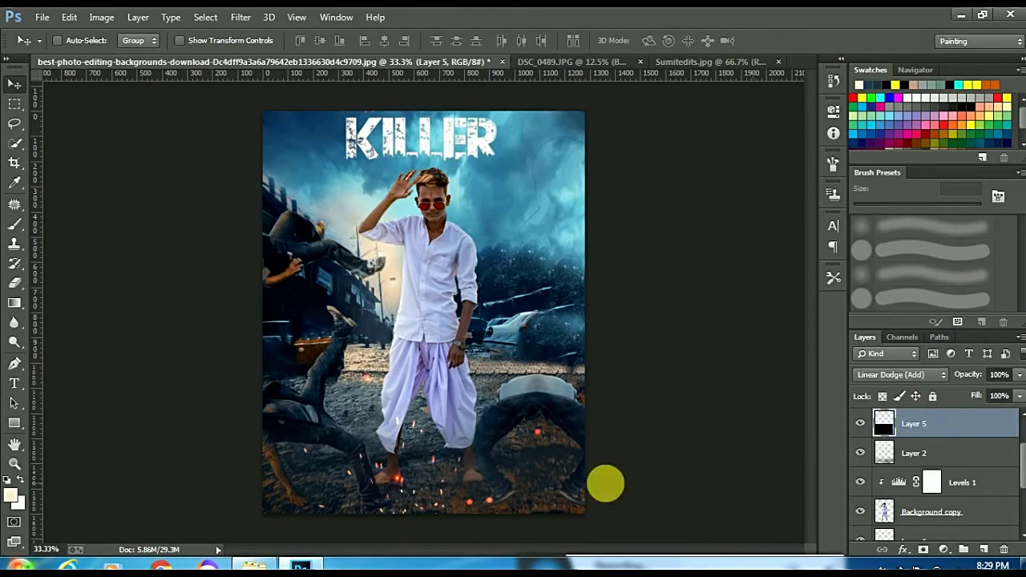
key(ctrl+t)
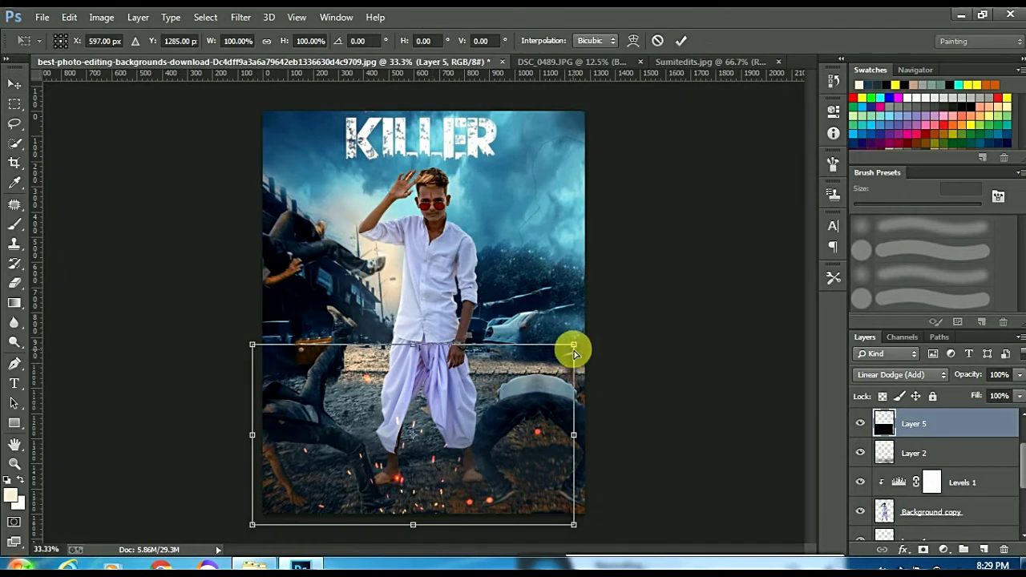
drag(577, 345, 644, 312)
mouse_move(531, 403)
mouse_down()
mouse_move(502, 432)
mouse_move(522, 419)
mouse_up()
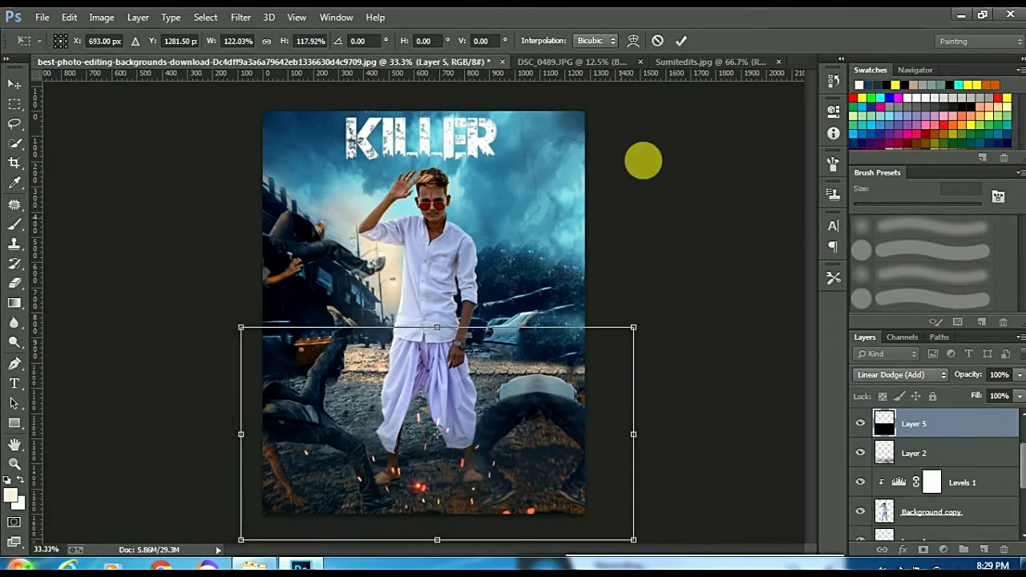
click(680, 41)
alt+click(703, 401)
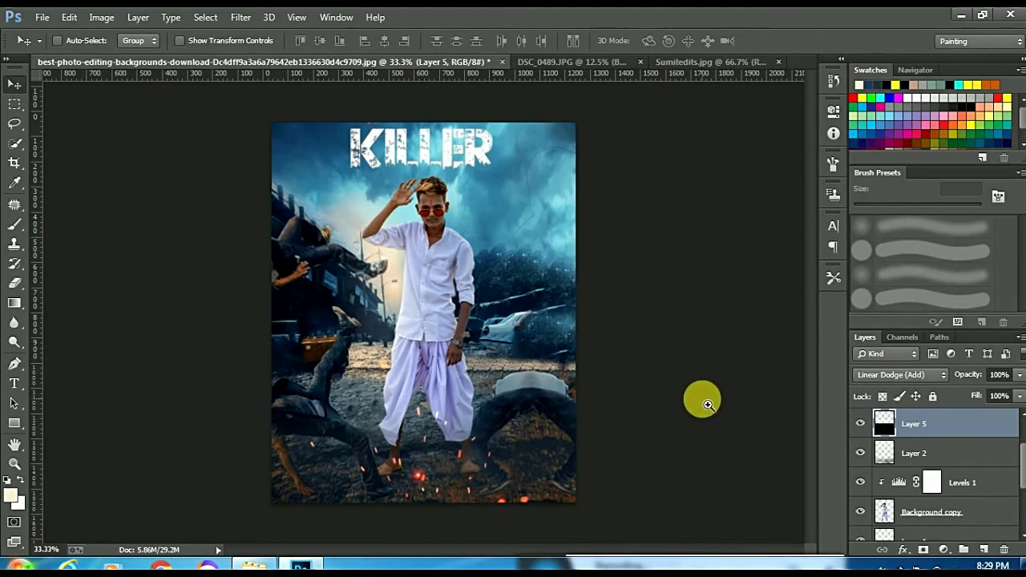
click(705, 402)
scroll(924, 451, up, 2)
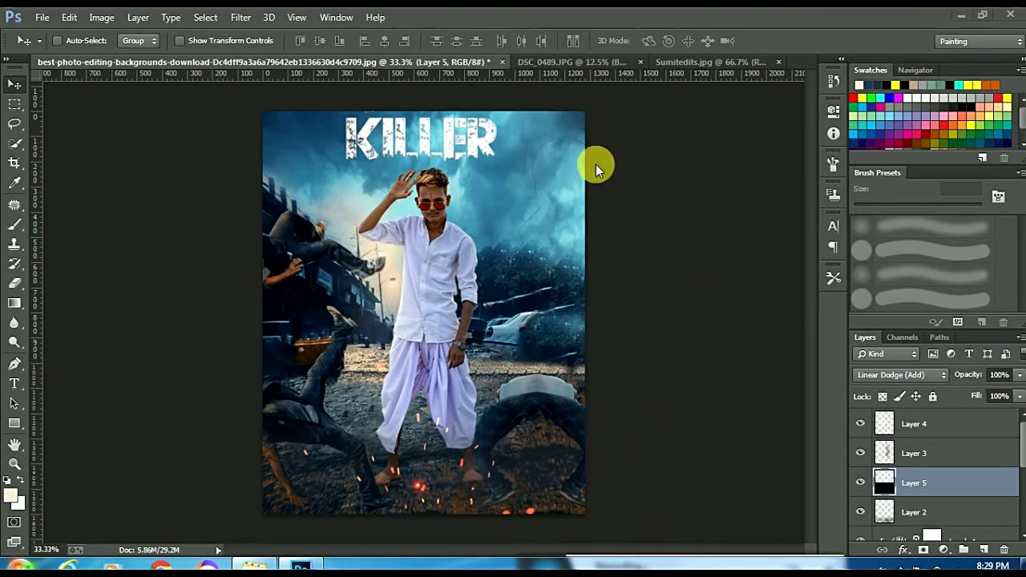
Open Sumitedits2.jpg from the POSTER folder and drag the glow onto the poster as Layer 6.
click(38, 16)
click(64, 58)
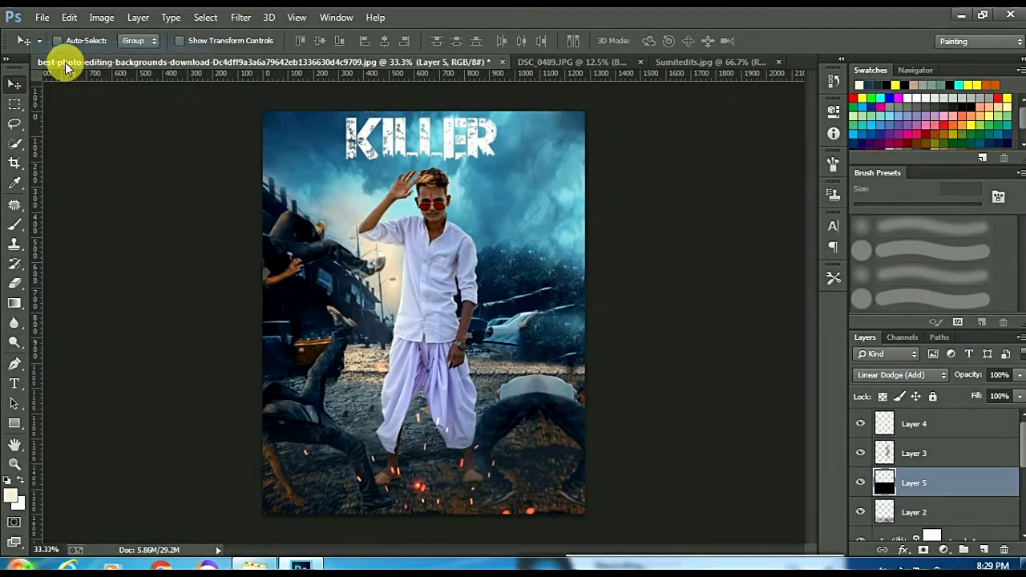
click(525, 207)
click(533, 304)
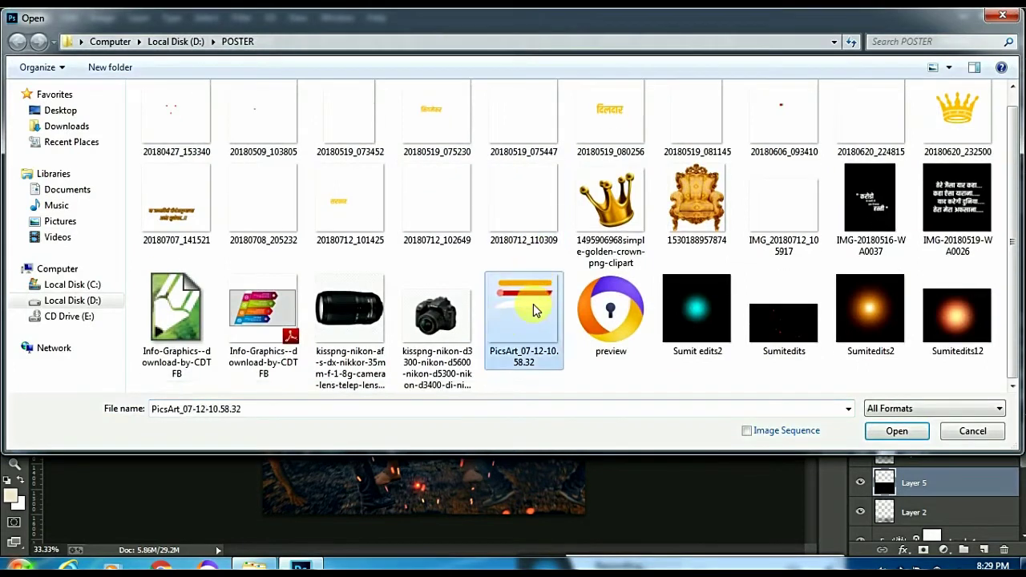
click(440, 327)
double_click(866, 315)
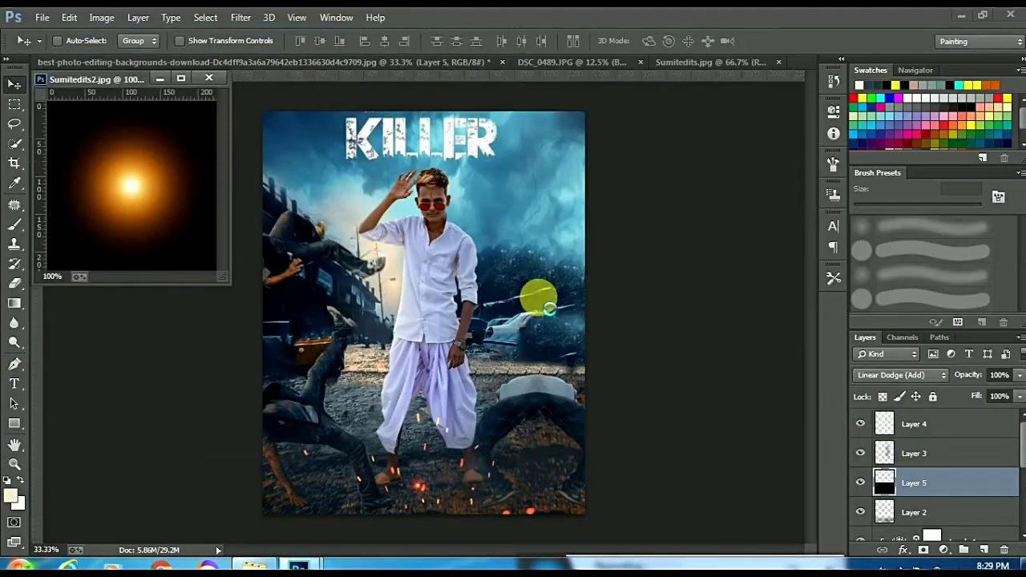
drag(140, 178, 279, 169)
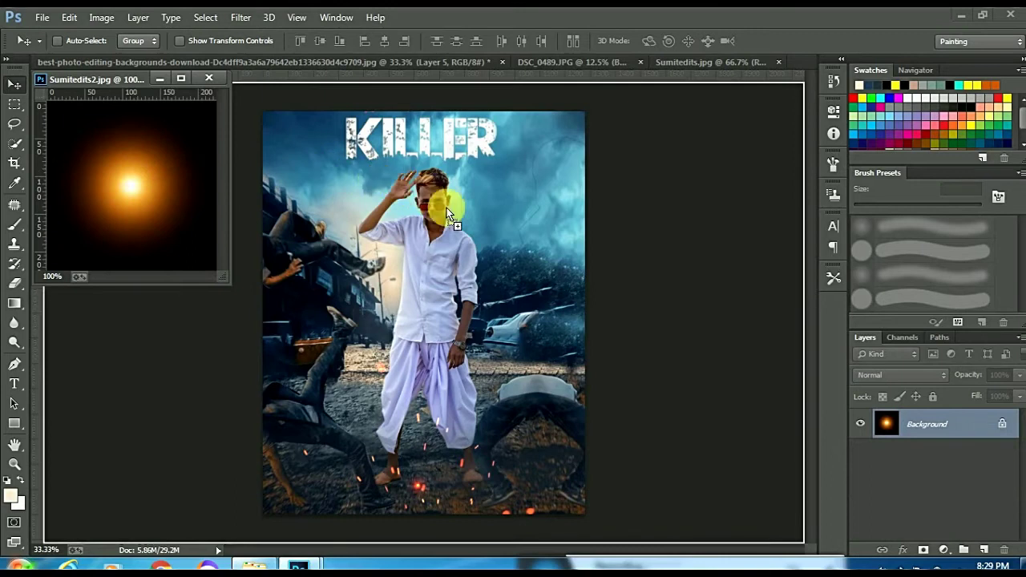
drag(447, 208, 465, 233)
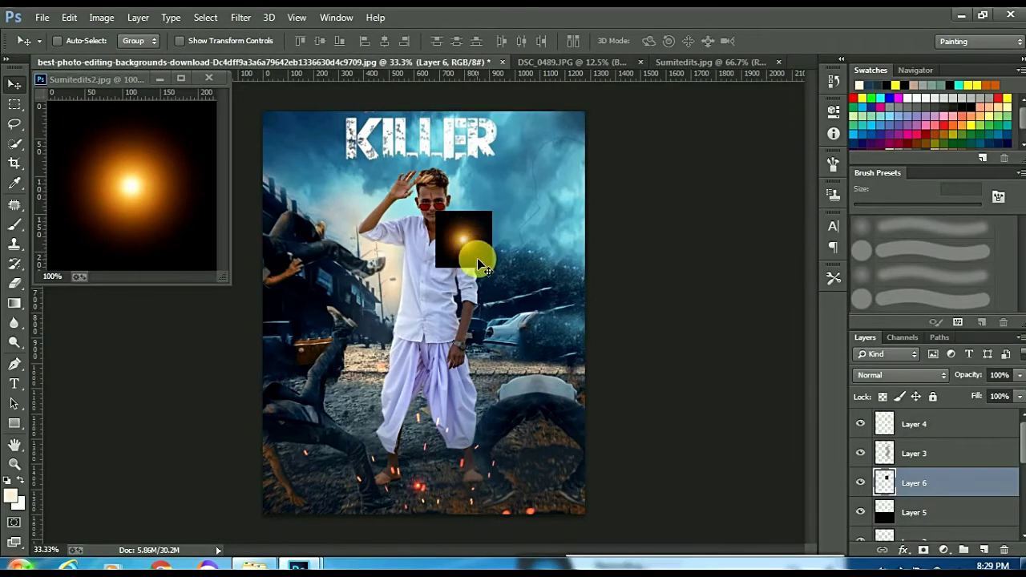
Scale the glow to about 396% over the man's upper body and move Layer 6 below Layer 2.
key(ctrl+t)
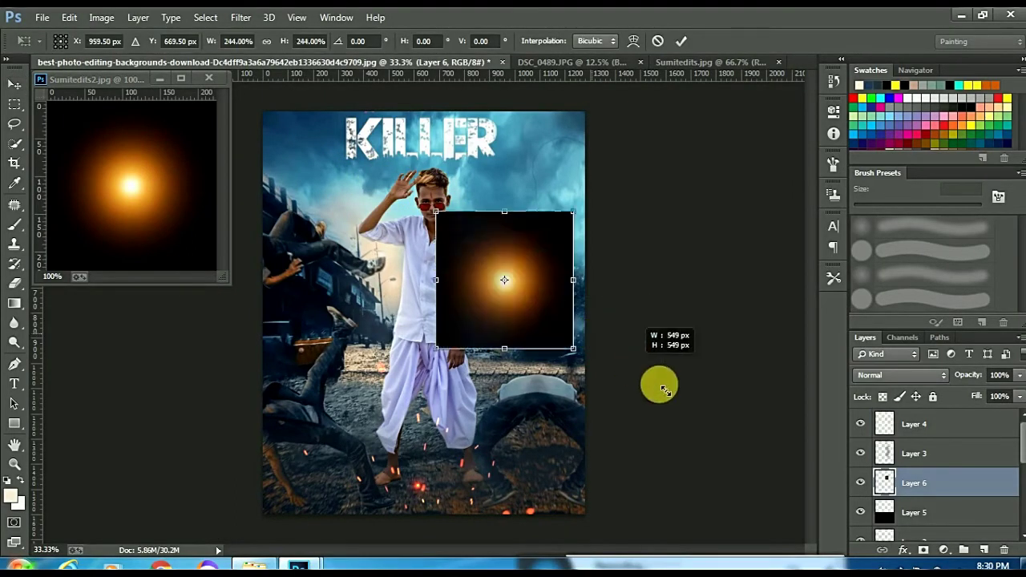
drag(494, 273, 687, 408)
mouse_move(522, 362)
mouse_down()
mouse_move(376, 281)
mouse_move(399, 280)
mouse_up()
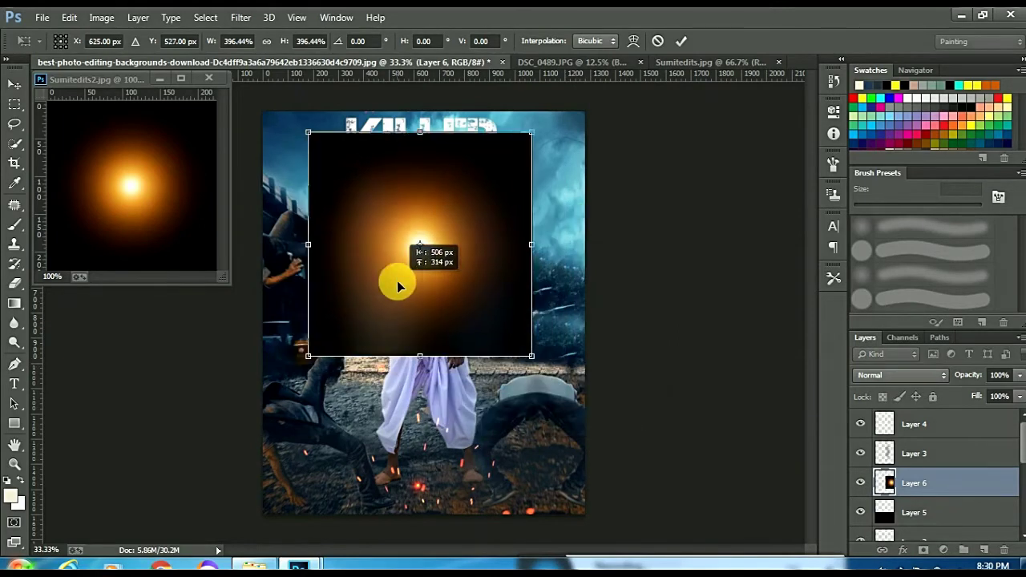
key(Return)
scroll(994, 477, down, 1)
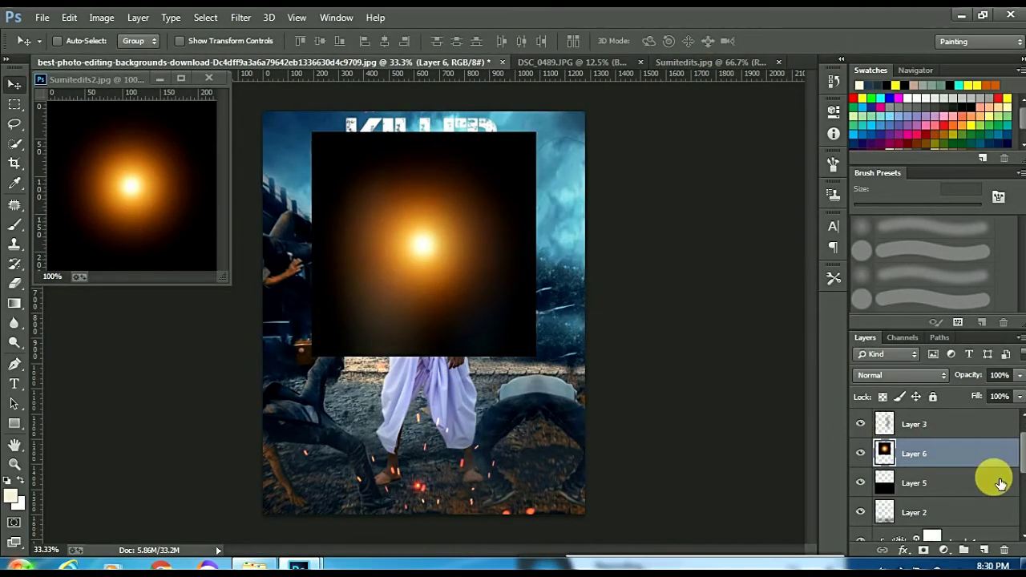
drag(962, 460, 962, 508)
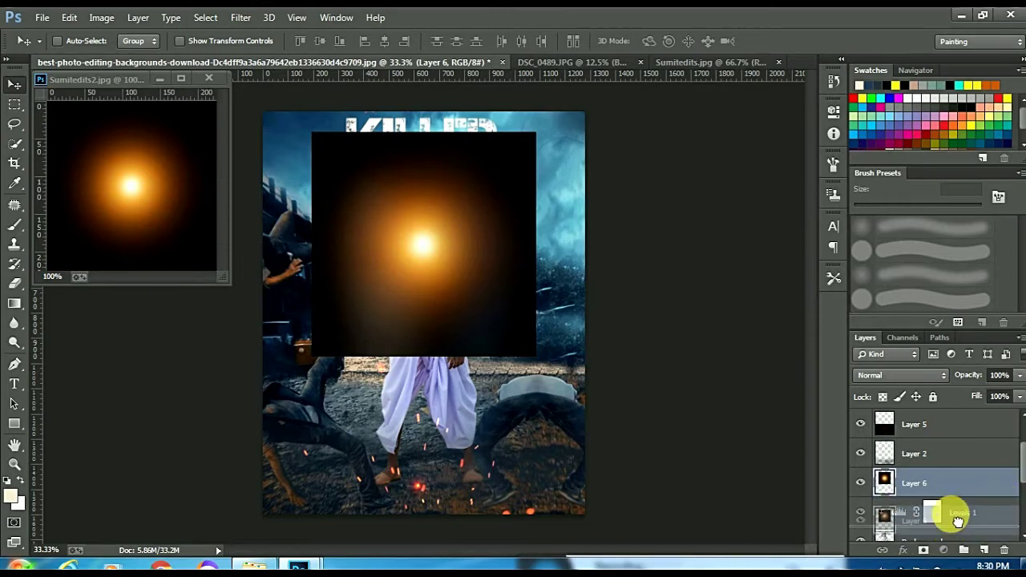
scroll(959, 489, down, 3)
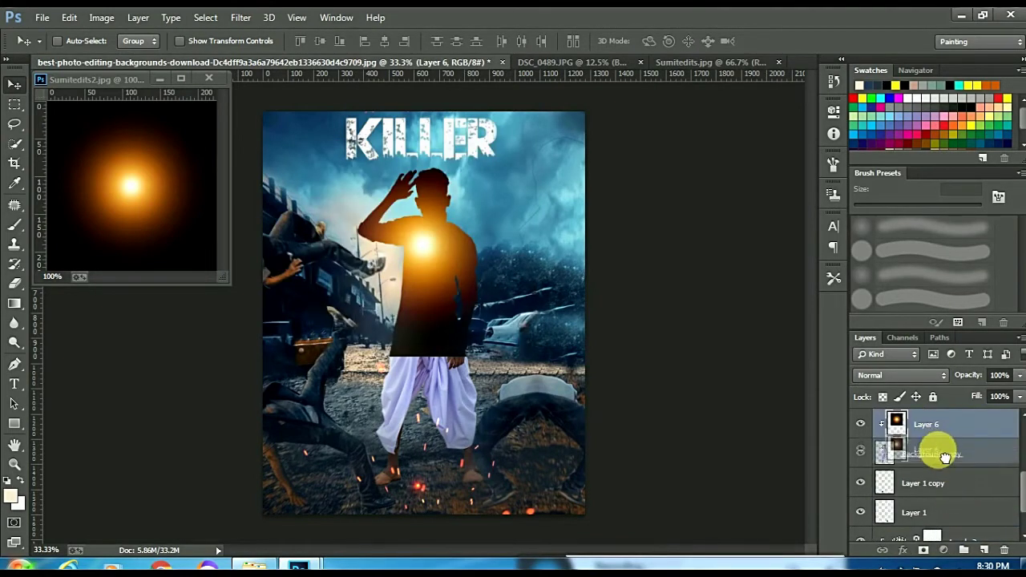
Move Layer 6 below Background copy and, after trying other modes, blend it with Screen.
drag(938, 425, 938, 453)
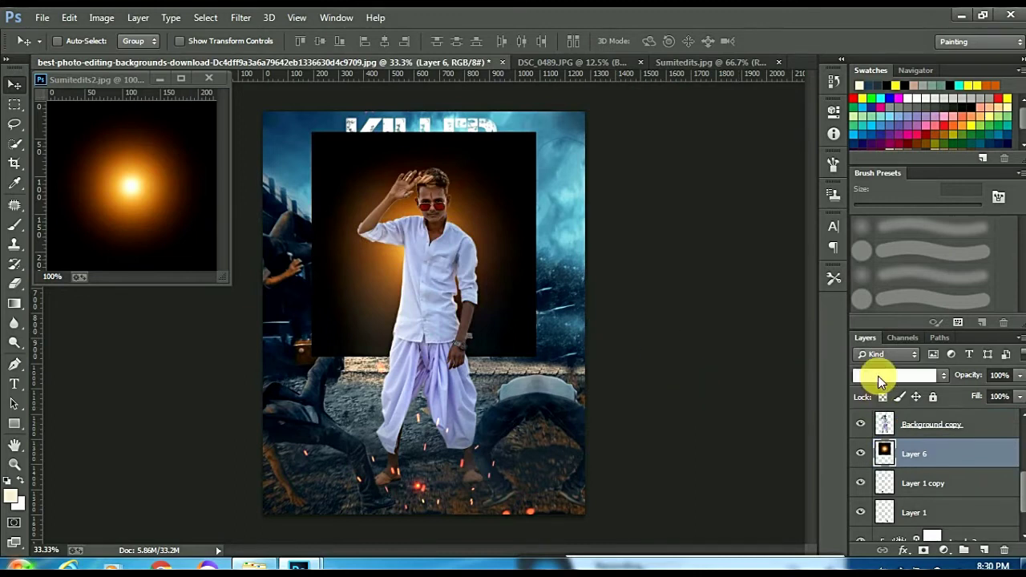
click(877, 376)
click(872, 243)
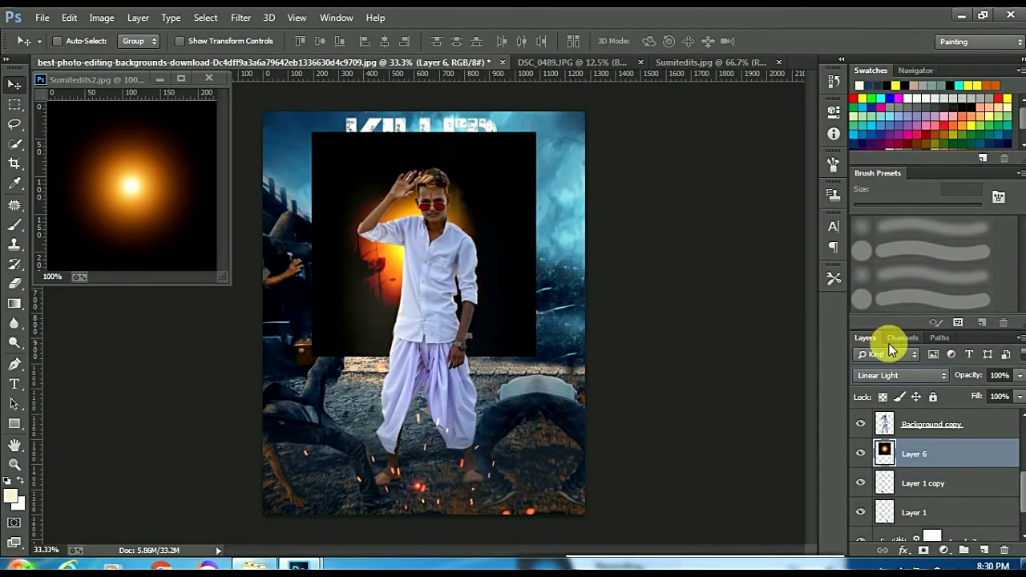
click(890, 376)
click(877, 160)
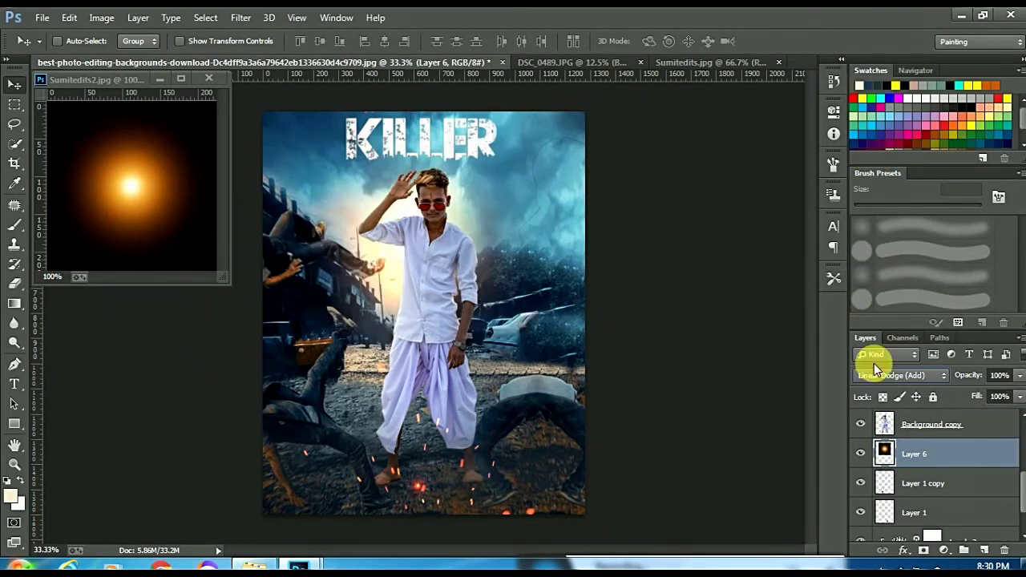
click(890, 376)
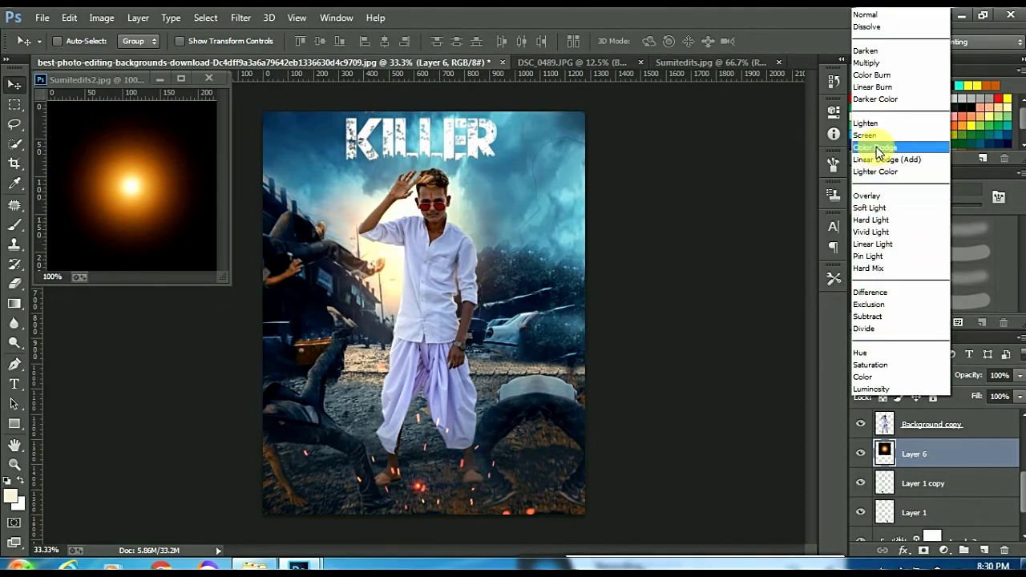
click(878, 148)
click(906, 375)
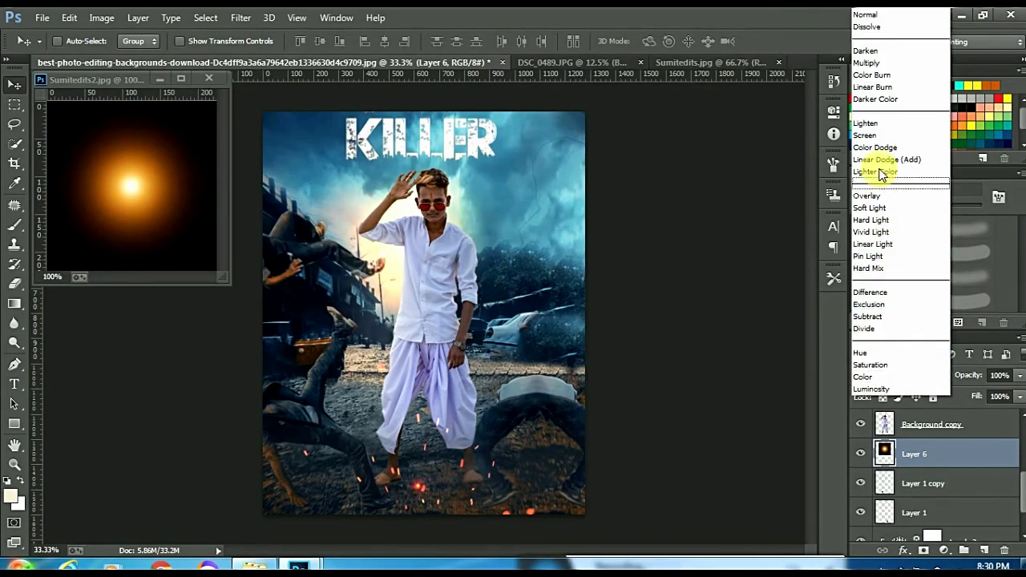
click(878, 136)
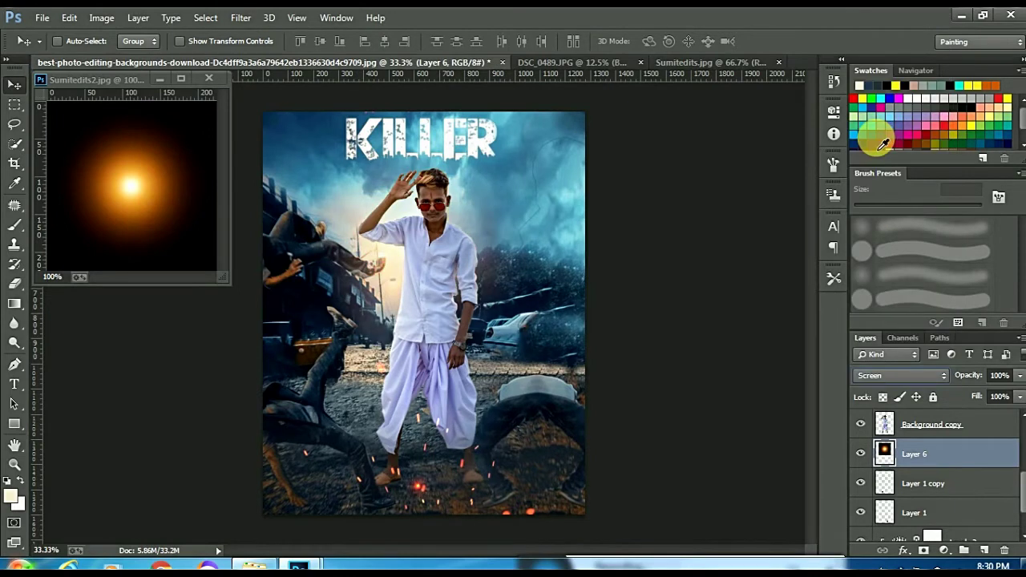
Scale the glow to about 120% and reposition it up and left behind the man.
key(ctrl+t)
drag(446, 265, 474, 265)
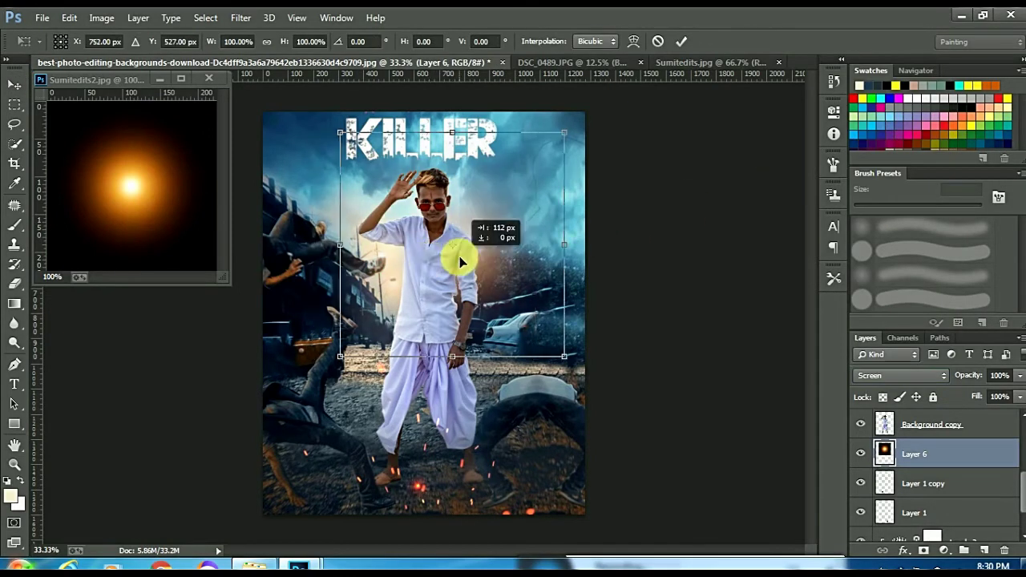
drag(572, 365, 614, 397)
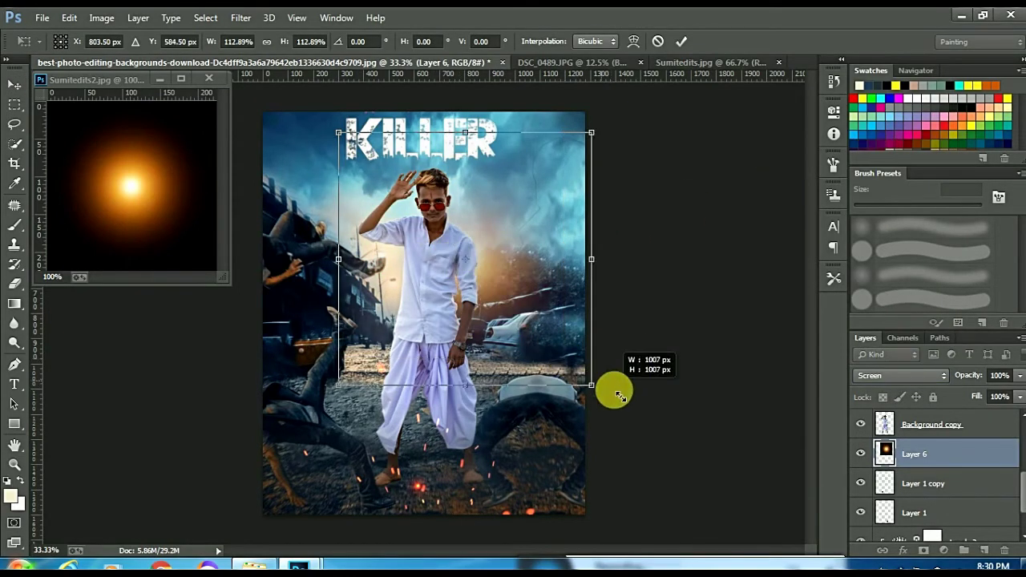
drag(522, 330, 492, 316)
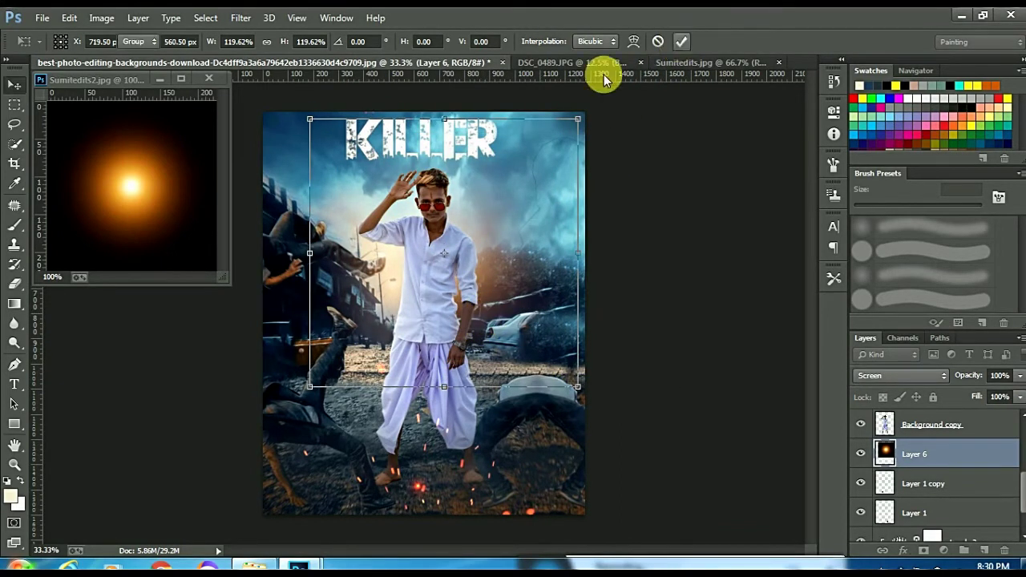
key(Return)
Close the Sumitedits2 and Sumitedits.jpg spark image documents.
click(206, 79)
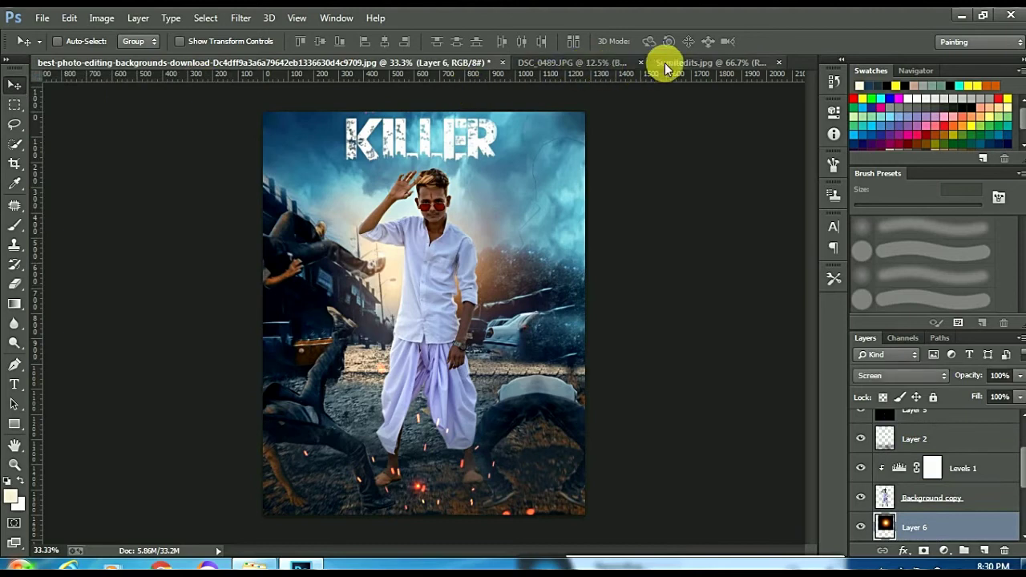
click(664, 63)
click(778, 62)
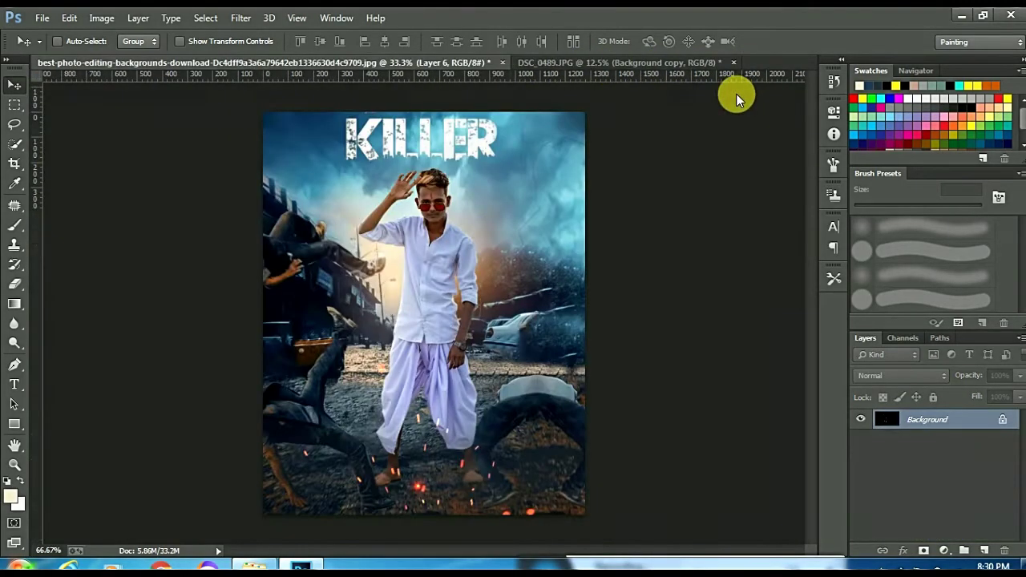
click(440, 238)
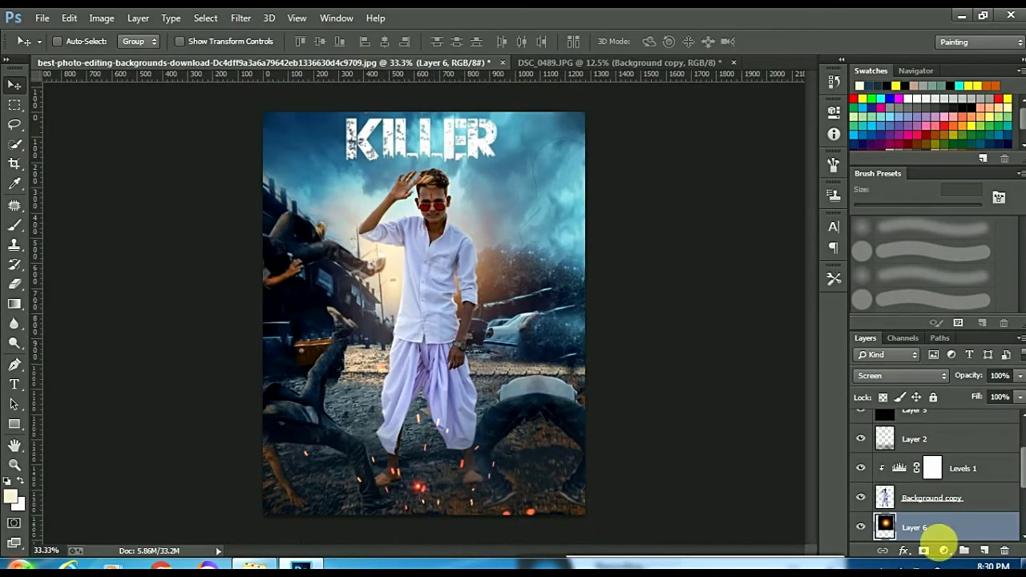
Scroll the Layers panel and bring up Layer 4's context menu.
scroll(986, 458, up, 1)
scroll(948, 485, up, 1)
scroll(950, 485, down, 2)
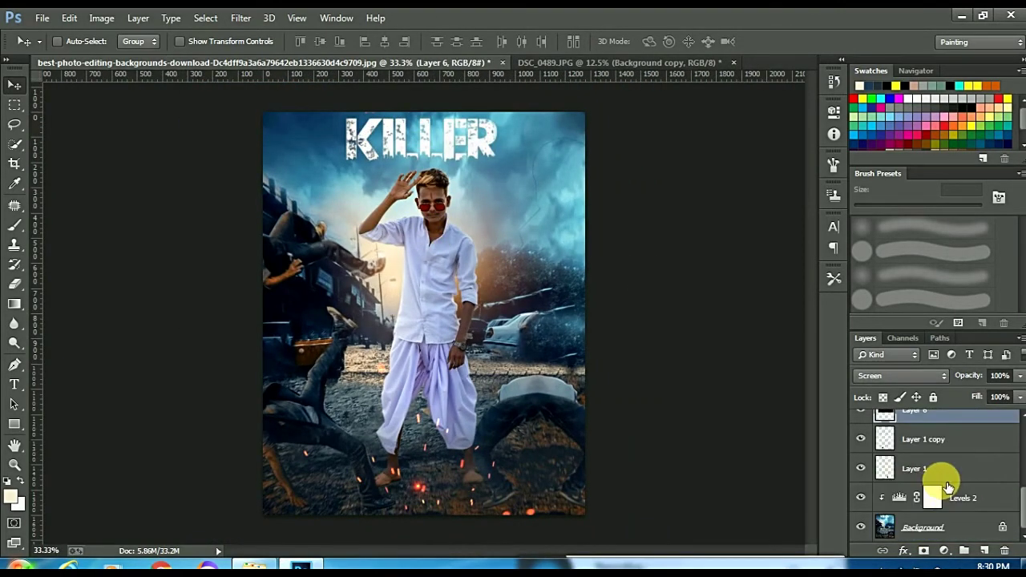
scroll(958, 485, up, 3)
scroll(971, 485, down, 1)
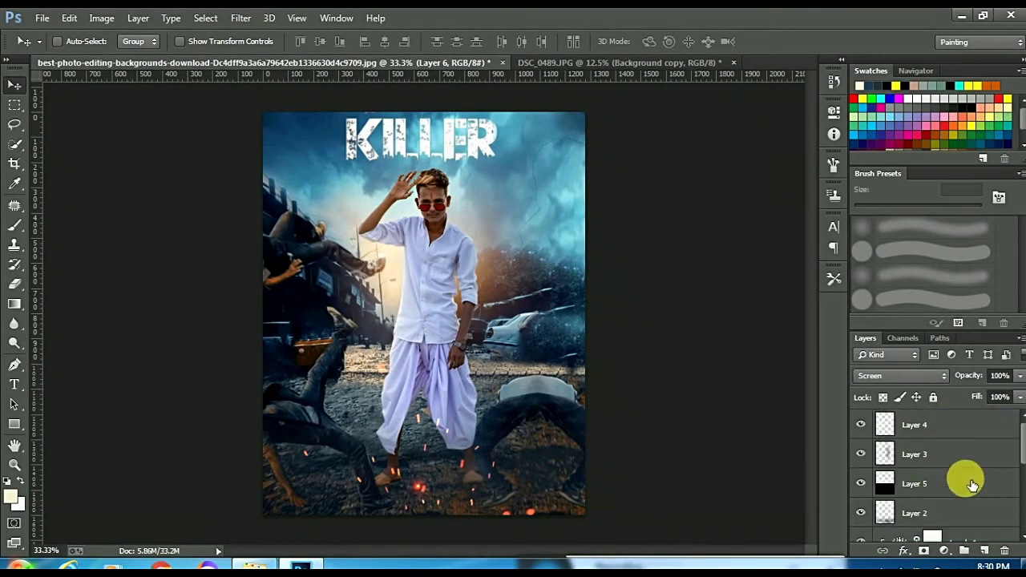
right_click(962, 433)
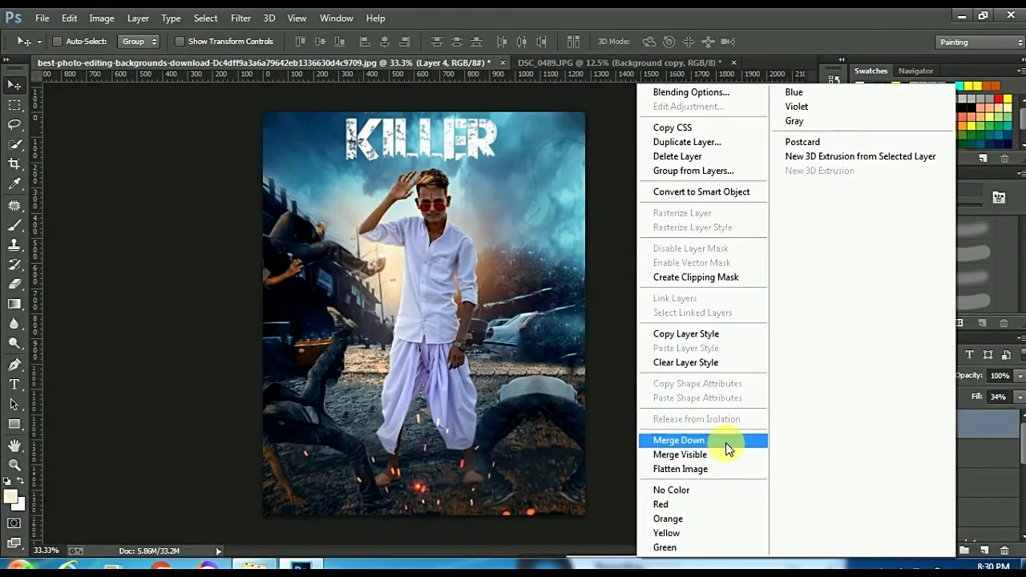
Merge Layer 4 and the layers beneath it down, undoing a premature flatten and merge.
click(729, 440)
right_click(939, 433)
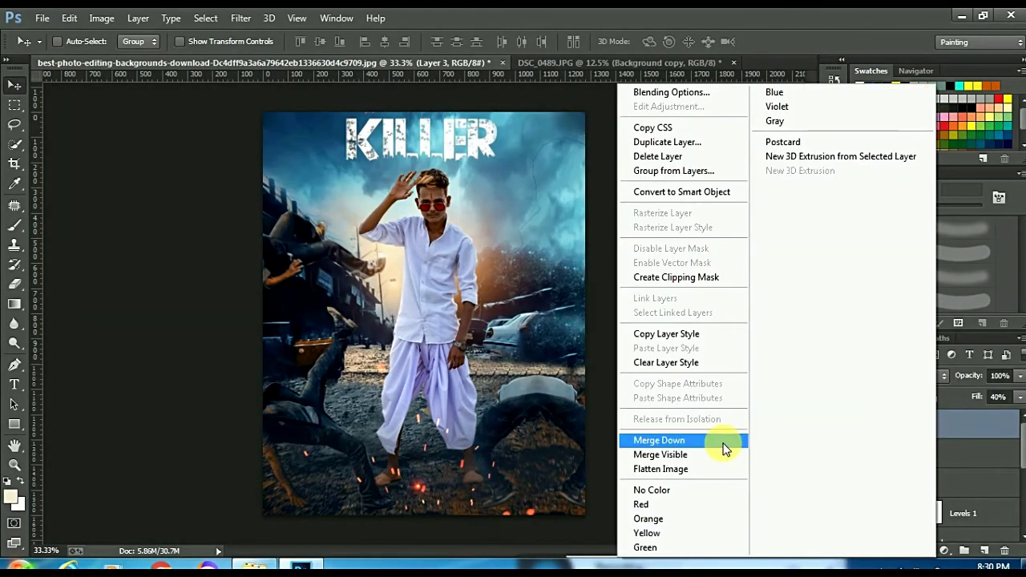
click(724, 447)
right_click(940, 436)
click(728, 443)
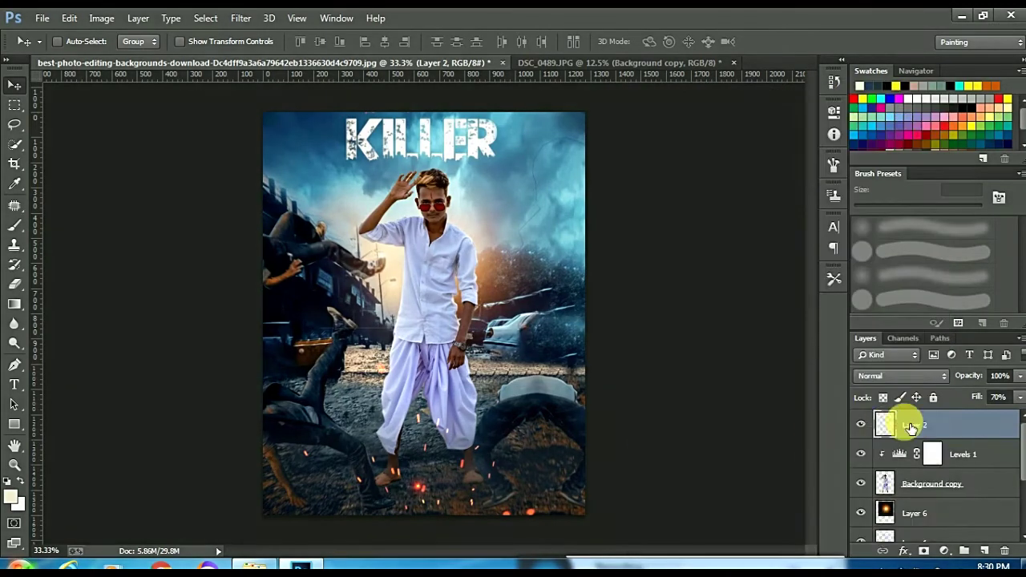
right_click(914, 421)
click(659, 457)
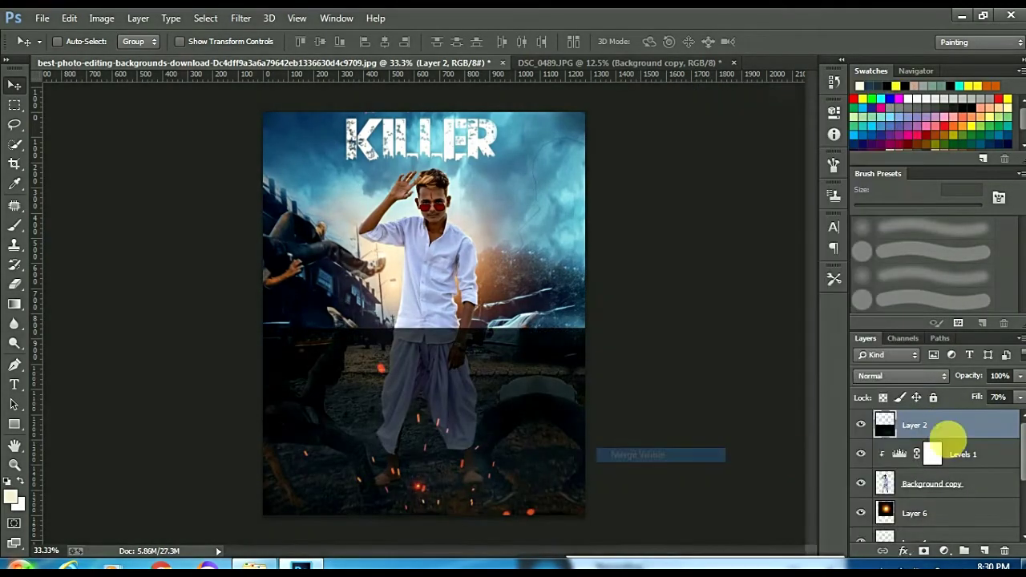
key(ctrl+z)
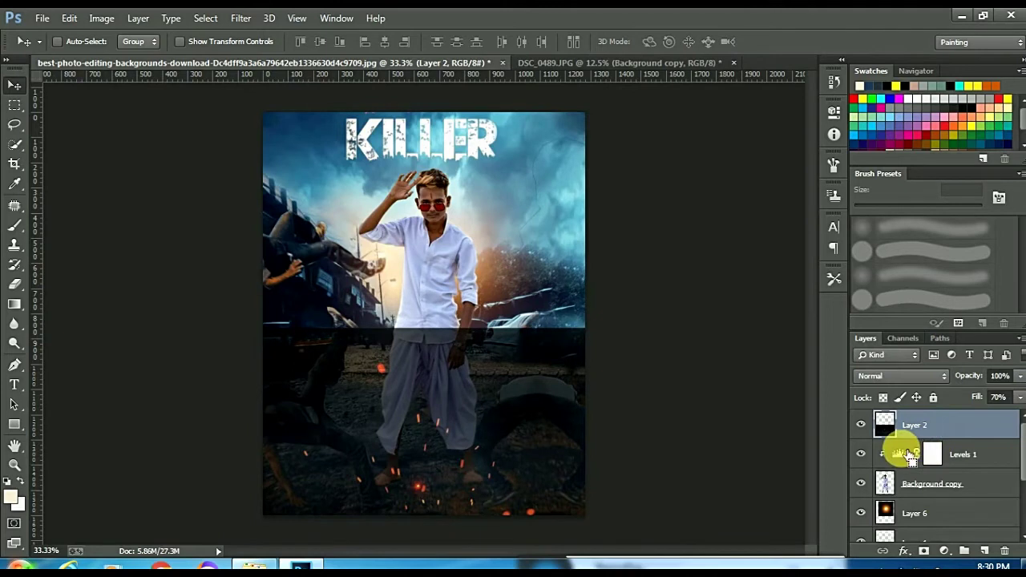
key(ctrl+alt+z)
Flatten the poster into a single Background layer and duplicate it as Background copy.
right_click(961, 454)
click(706, 455)
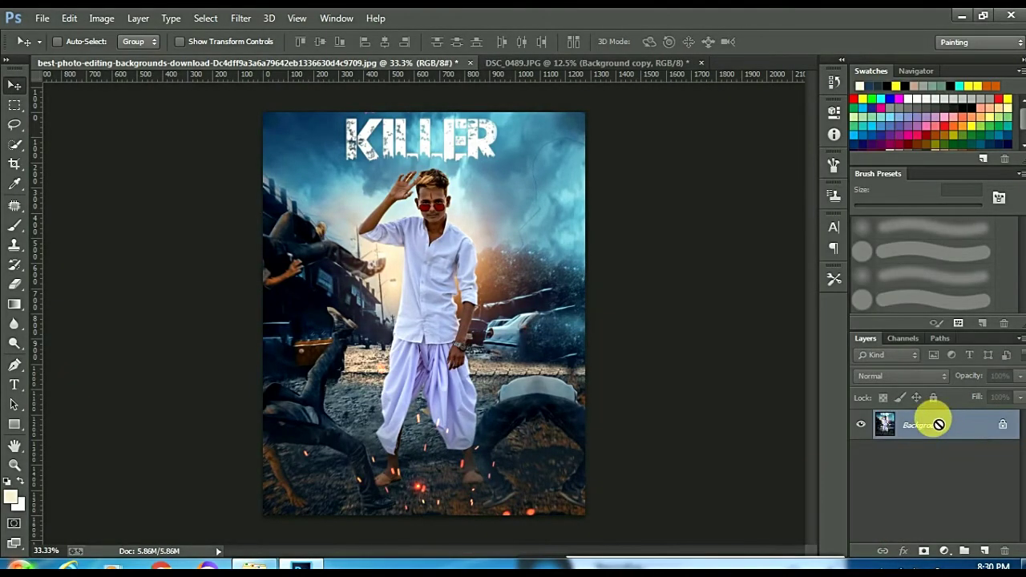
key(ctrl+plus)
key(ctrl+plus)
key(ctrl+minus)
key(ctrl+minus)
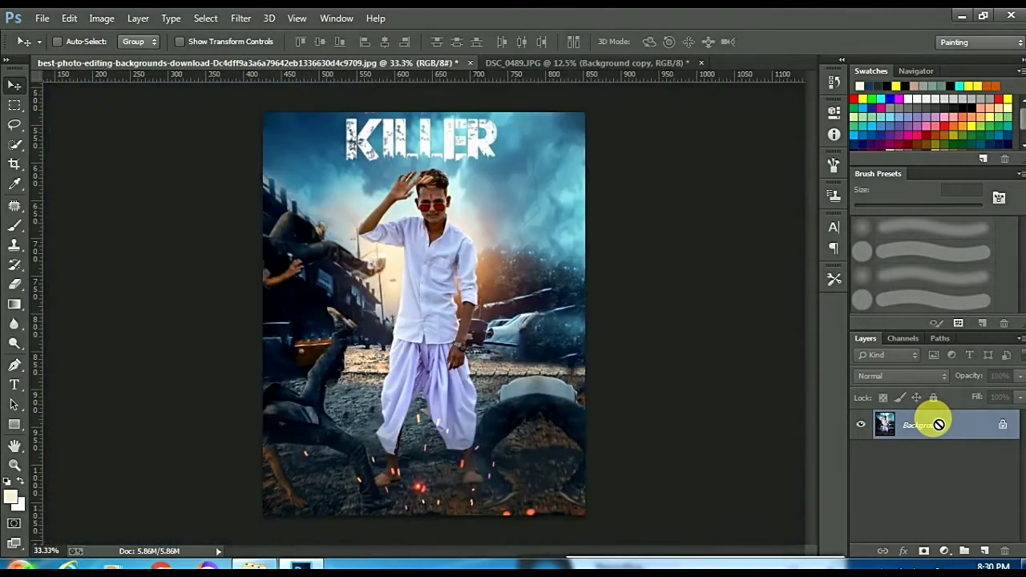
drag(939, 424, 985, 551)
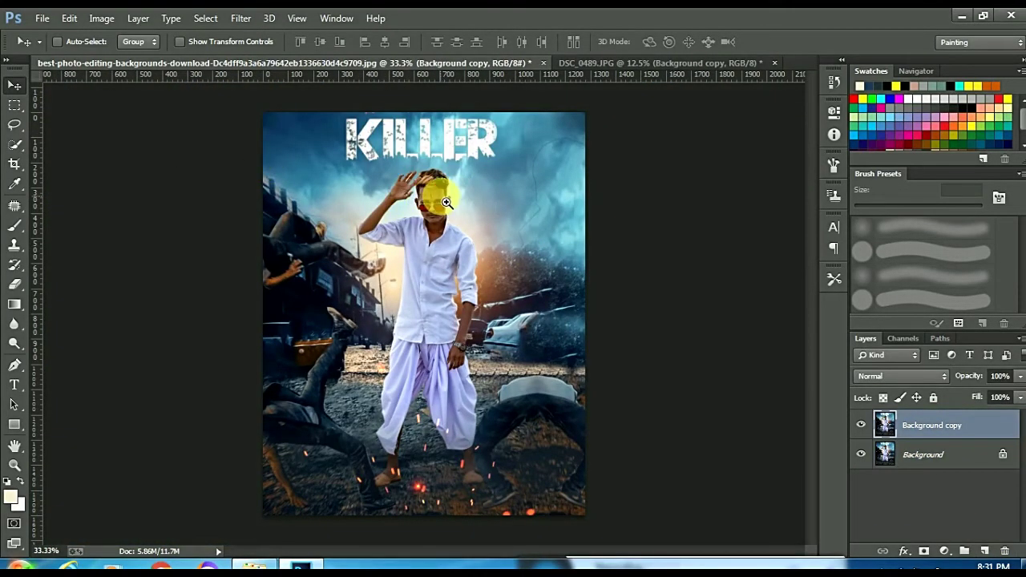
Zoom in on the man's face and switch to the Mixer Brush tool.
key(ctrl+plus)
key(ctrl+plus)
key(ctrl+plus)
key(ctrl+plus)
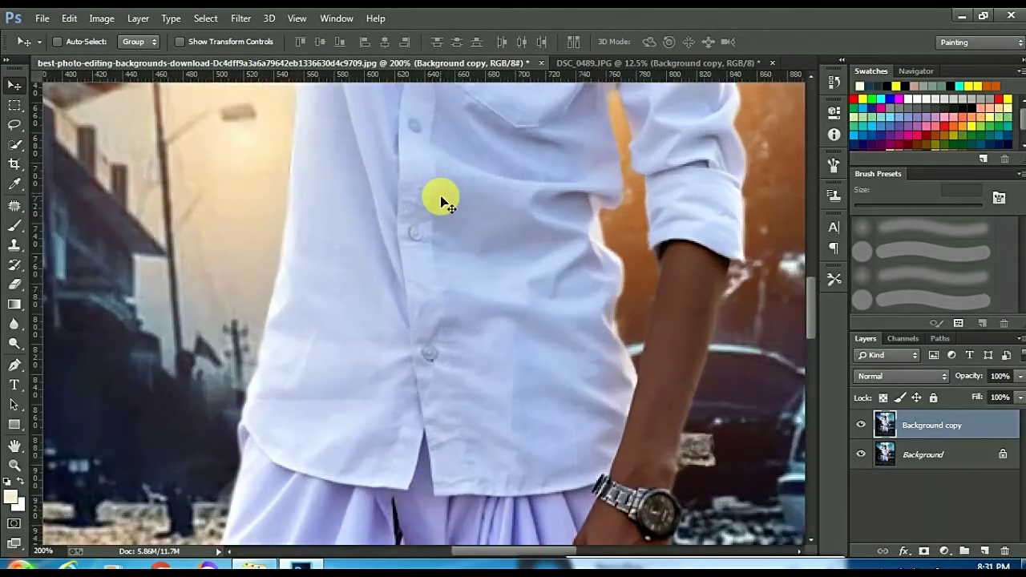
scroll(465, 152, up, 2)
scroll(508, 119, up, 2)
scroll(506, 120, up, 3)
scroll(545, 297, up, 3)
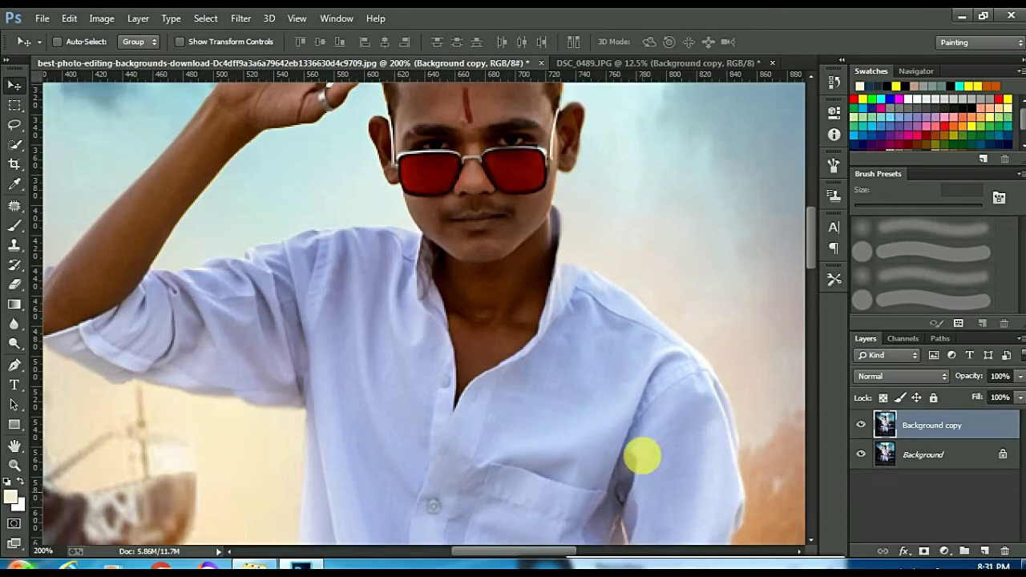
scroll(476, 264, up, 2)
scroll(470, 255, down, 1)
scroll(470, 254, down, 1)
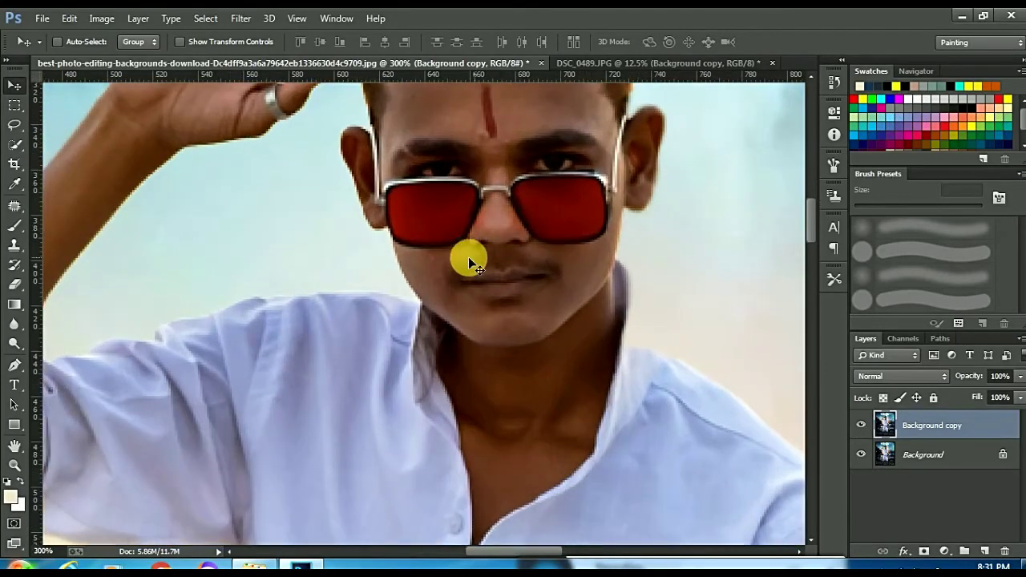
key(ctrl+plus)
click(12, 230)
right_click(21, 226)
click(80, 267)
Set the mixer brush to about 24 px and smooth the forehead skin.
scroll(522, 241, up, 3)
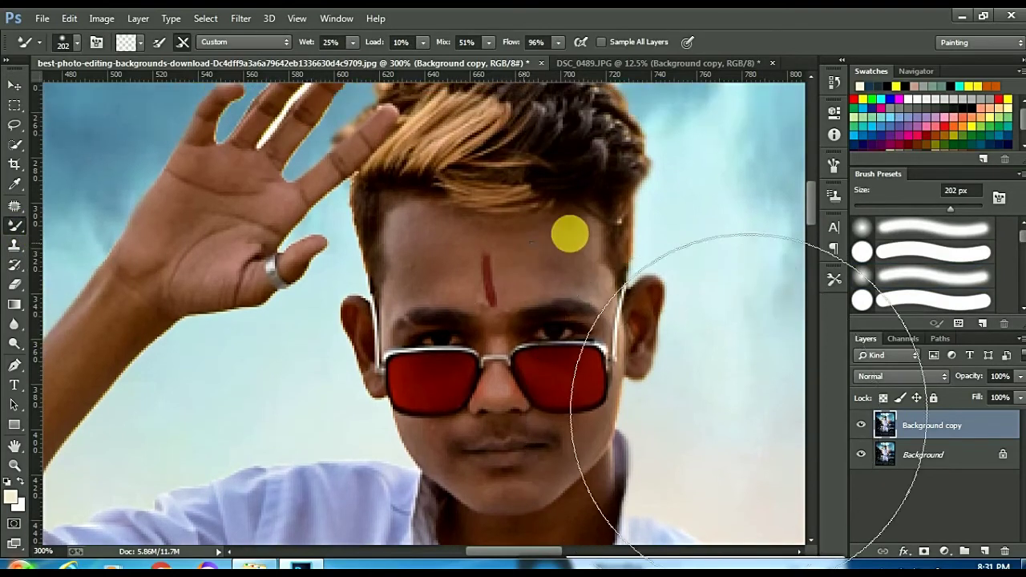
right_click(570, 234)
drag(626, 278, 615, 279)
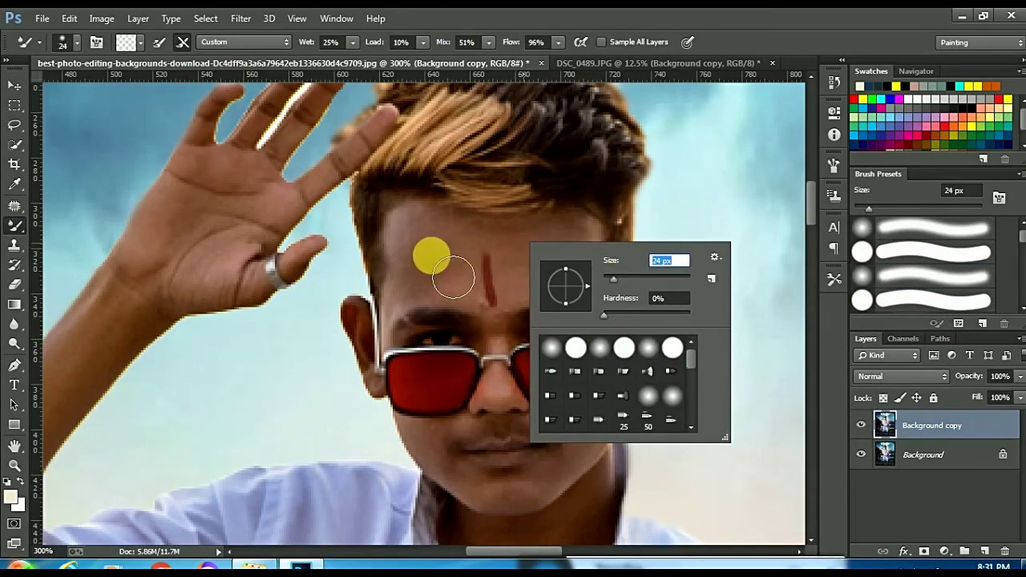
click(608, 278)
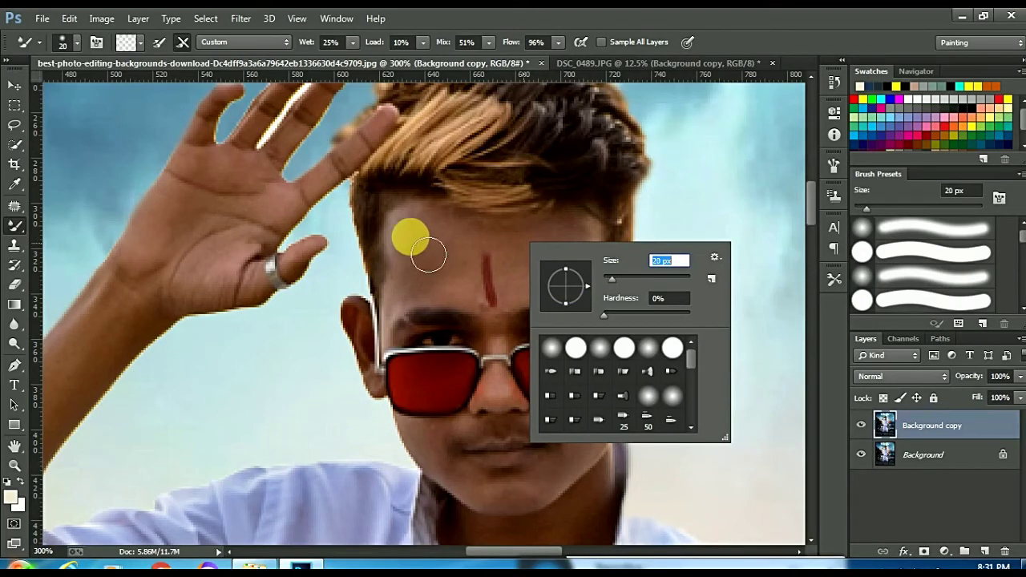
click(428, 255)
mouse_move(428, 241)
mouse_down()
mouse_move(447, 277)
mouse_move(527, 274)
mouse_move(585, 299)
mouse_move(611, 273)
mouse_move(495, 273)
mouse_move(426, 286)
mouse_up()
Shrink the brush to 17 px and smooth the cheek and jawline skin.
scroll(591, 294, down, 1)
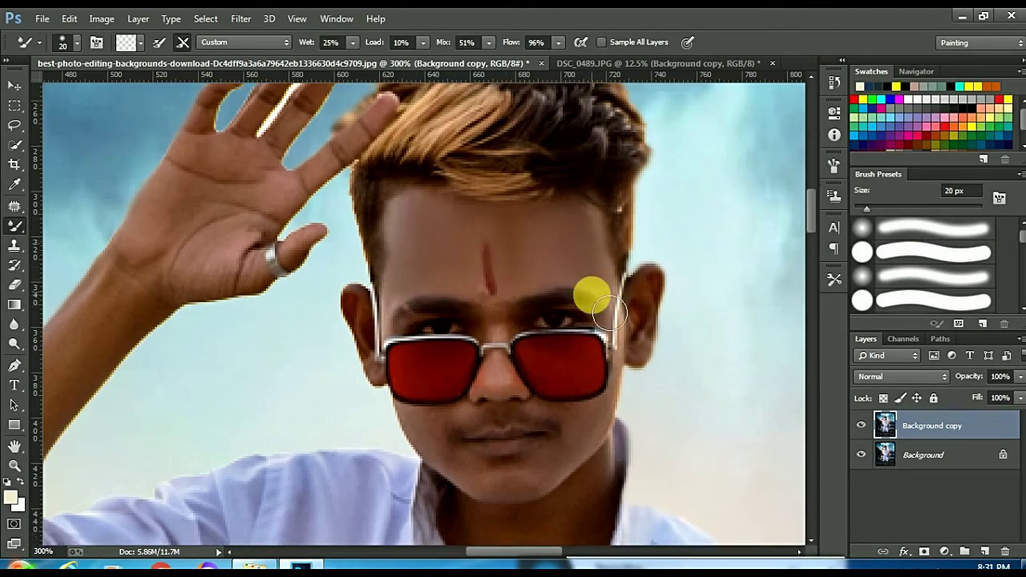
scroll(617, 297, down, 4)
click(607, 283)
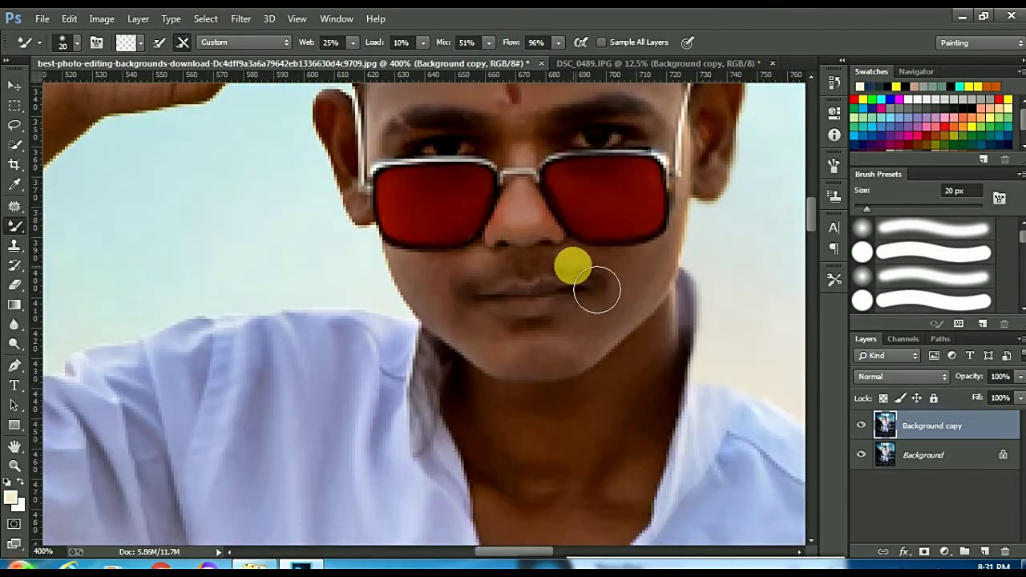
right_click(624, 255)
drag(687, 282, 682, 280)
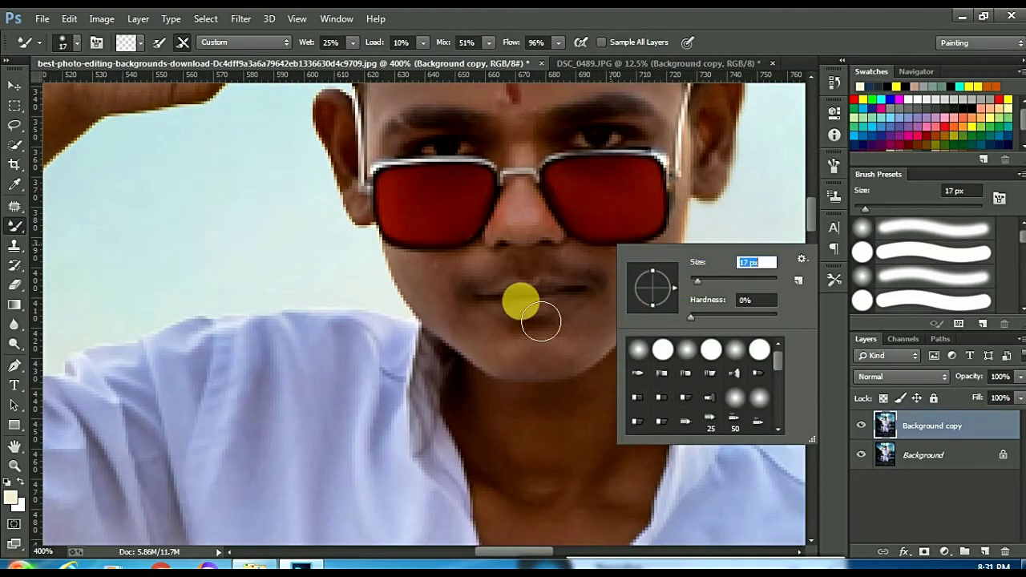
key(Return)
mouse_move(433, 295)
mouse_down()
mouse_move(573, 365)
mouse_move(652, 286)
mouse_move(665, 257)
mouse_move(653, 297)
mouse_move(519, 370)
mouse_move(451, 310)
mouse_move(484, 279)
mouse_move(483, 303)
mouse_move(648, 335)
mouse_up()
key(ctrl+minus)
key(ctrl+minus)
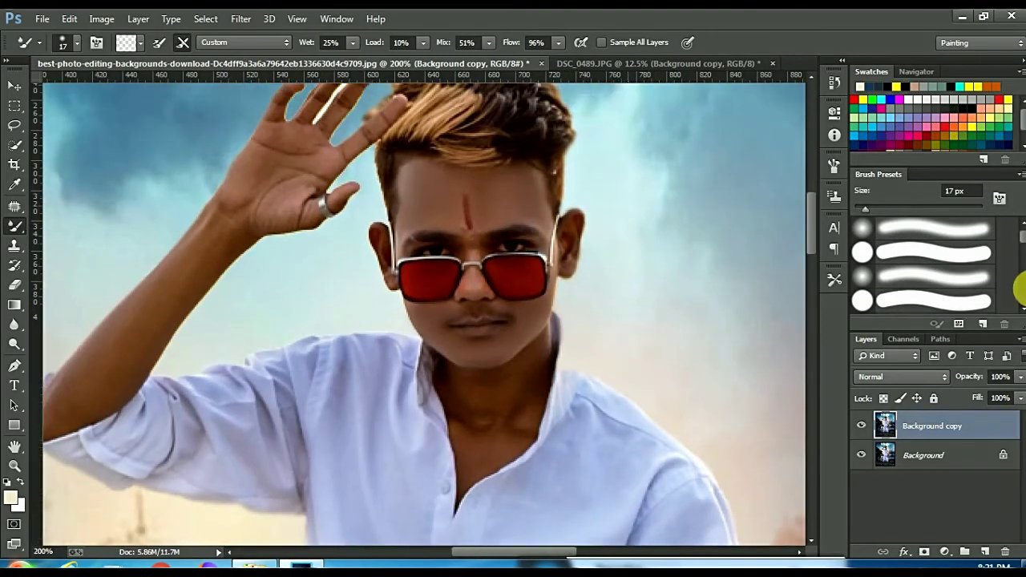
Lower the Background copy layer's fill to 25%.
click(1021, 398)
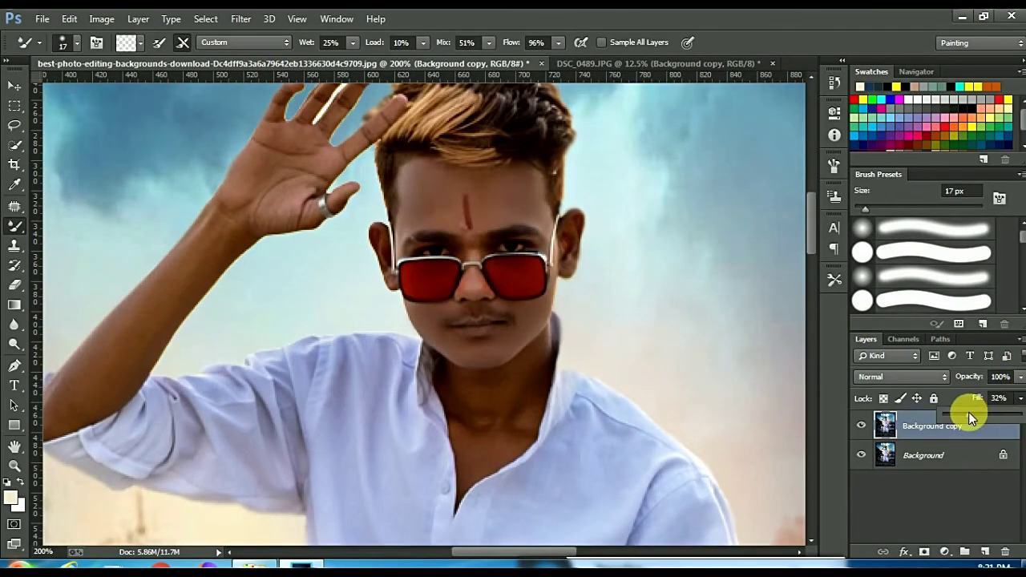
click(557, 293)
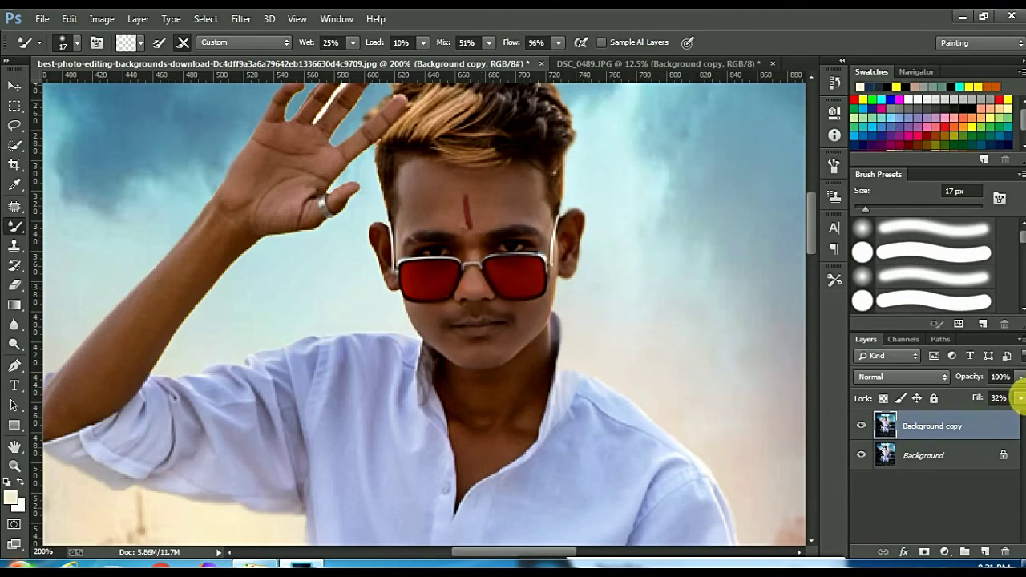
click(1021, 398)
drag(962, 411, 967, 418)
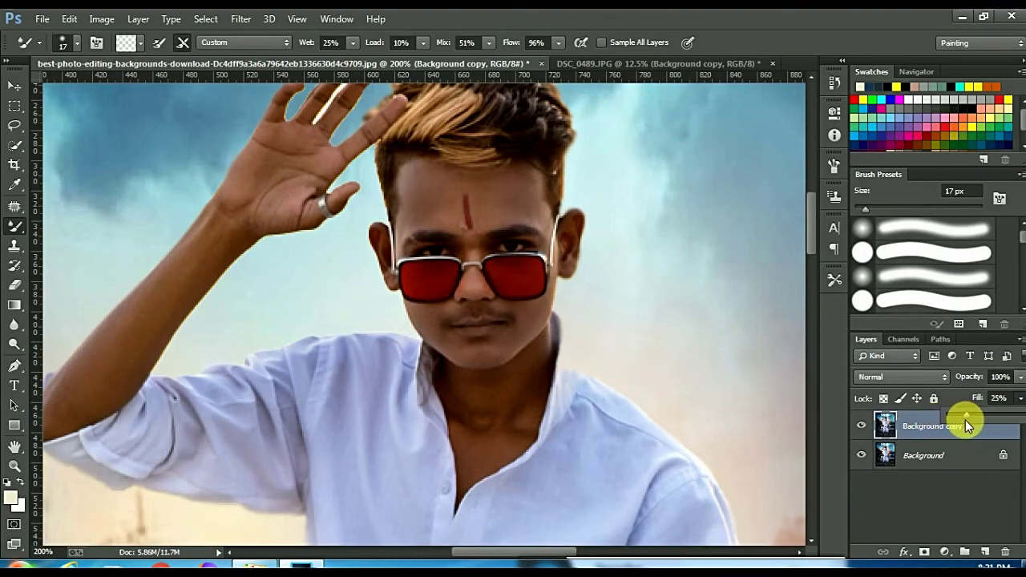
Merge all visible layers into a single Background layer.
right_click(922, 426)
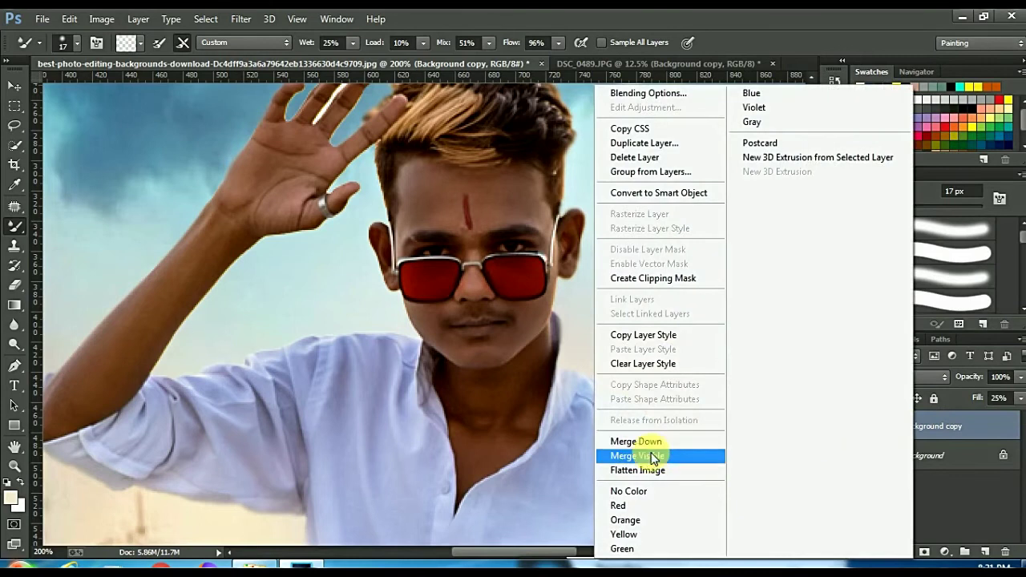
click(653, 454)
scroll(659, 462, down, 1)
scroll(659, 462, down, 2)
scroll(659, 462, down, 1)
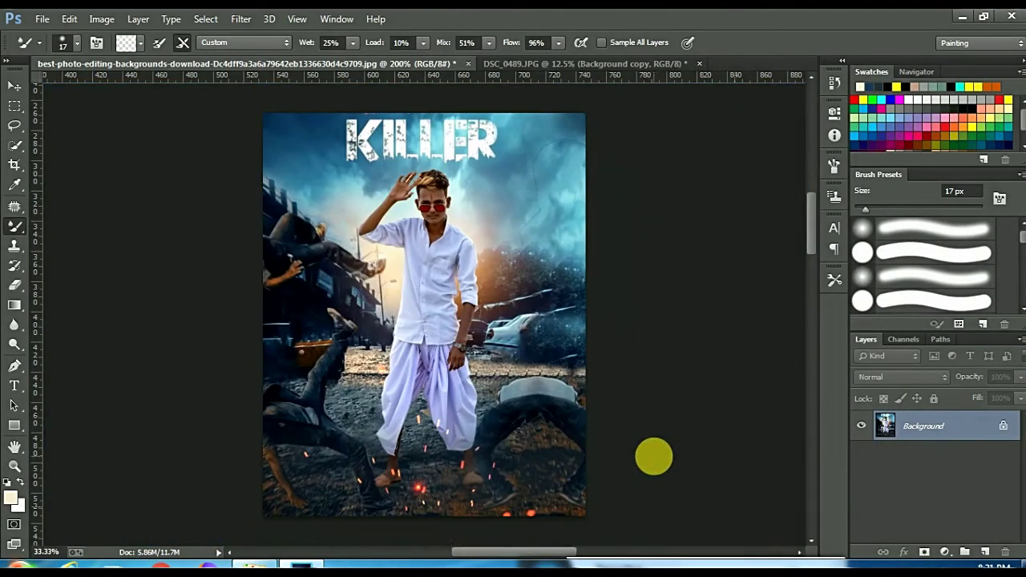
key(ctrl+plus)
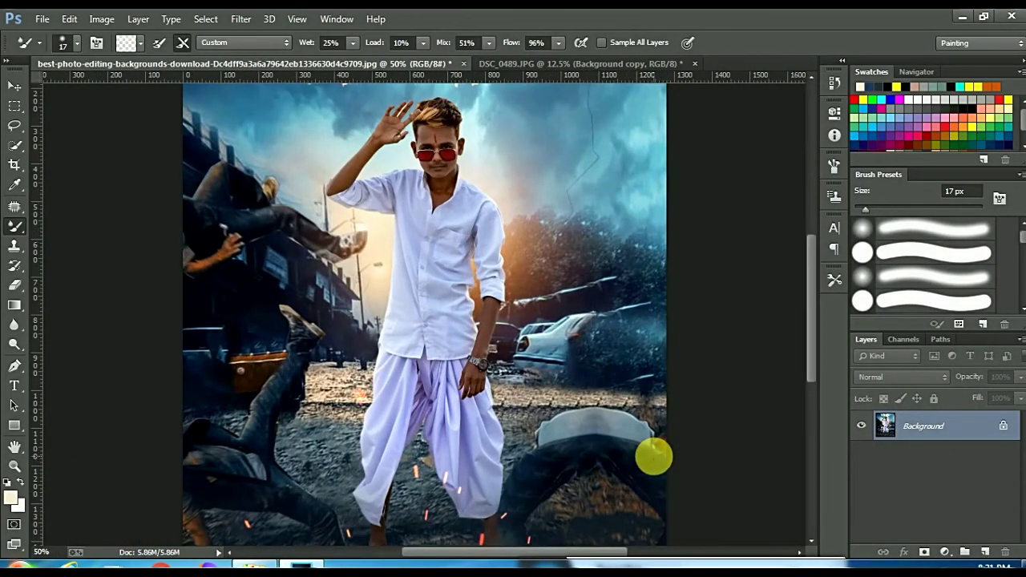
key(ctrl+minus)
In the Camera Raw Filter, set Contrast to +16 and Blacks to -15.
click(241, 20)
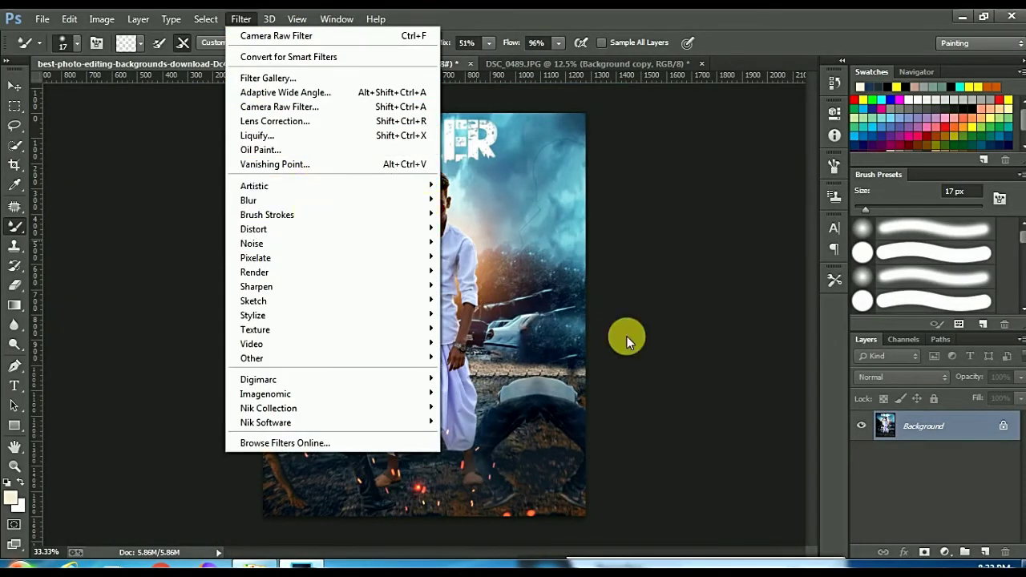
click(659, 332)
click(241, 19)
click(275, 107)
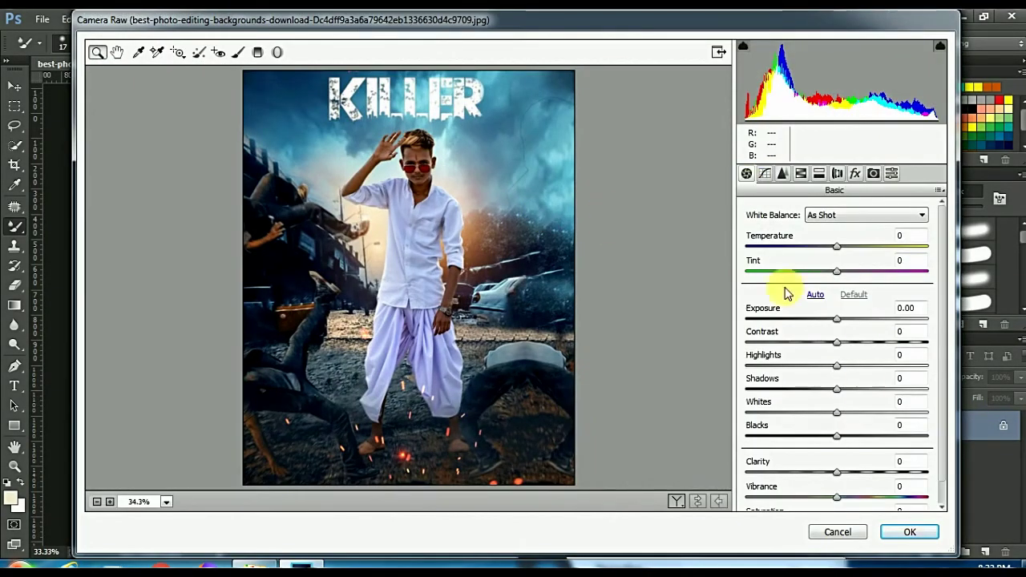
mouse_move(858, 348)
mouse_down()
mouse_move(863, 372)
mouse_move(817, 367)
mouse_move(877, 393)
mouse_move(839, 393)
mouse_move(856, 392)
mouse_move(768, 419)
mouse_up()
drag(872, 442, 826, 444)
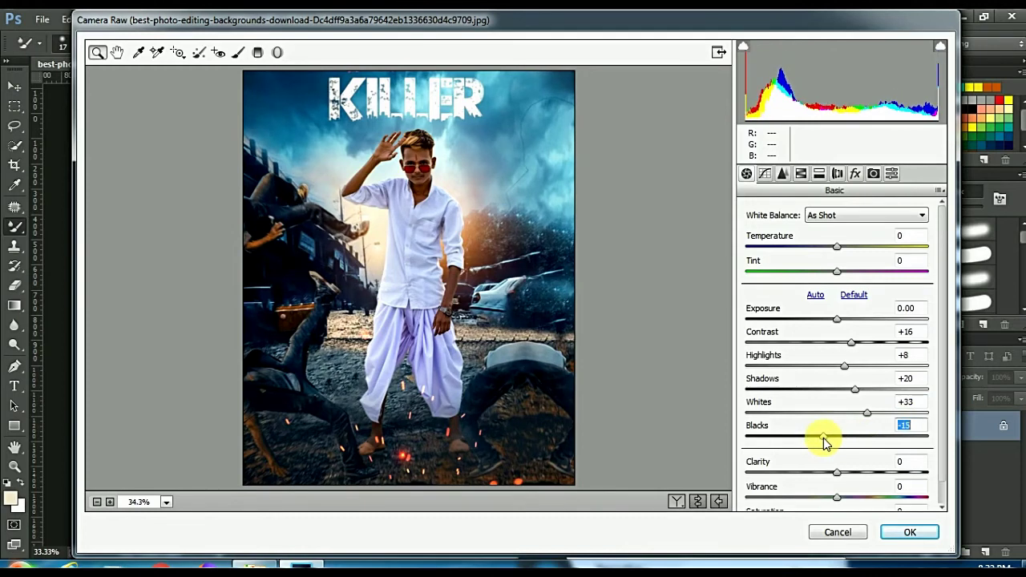
scroll(873, 469, down, 1)
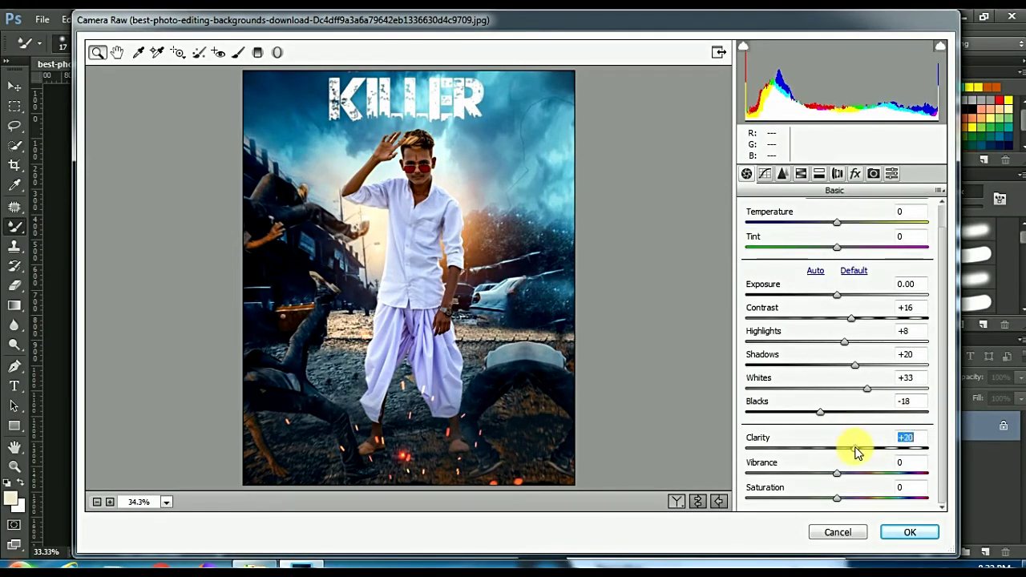
In HSL Saturation, desaturate aquas and blues and raise purples to +46.
click(783, 174)
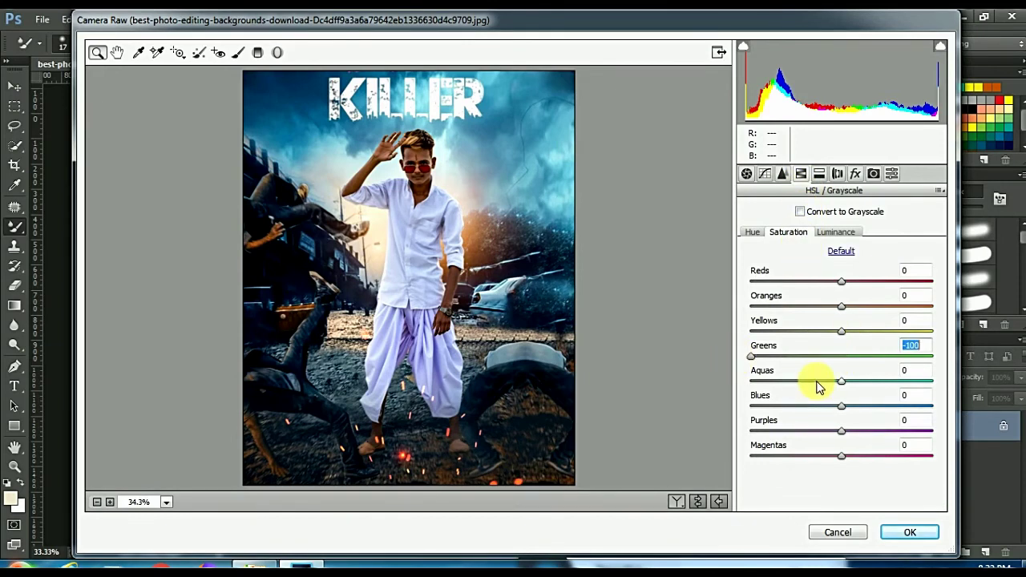
drag(818, 382, 728, 380)
drag(808, 410, 745, 407)
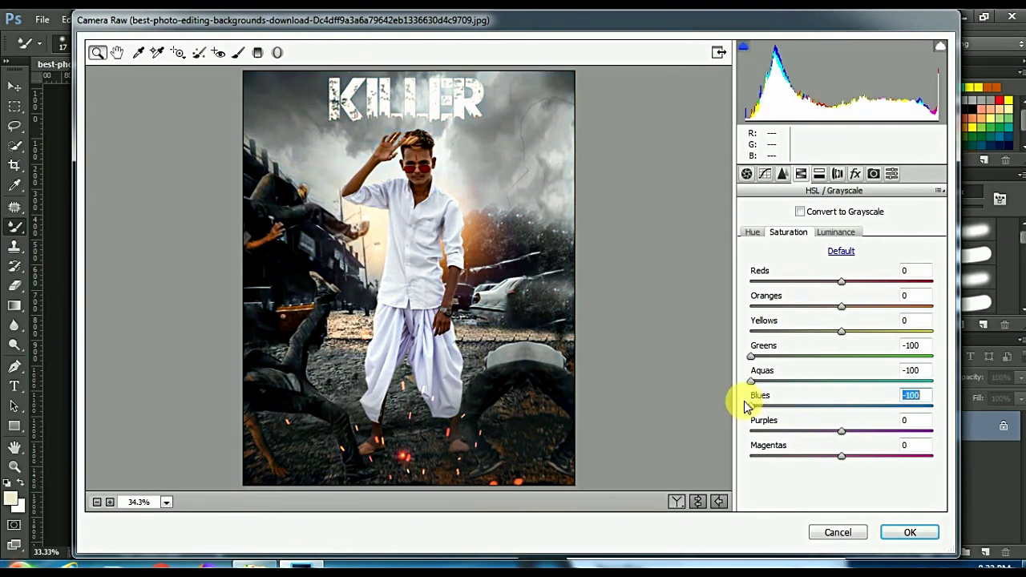
drag(841, 433, 883, 433)
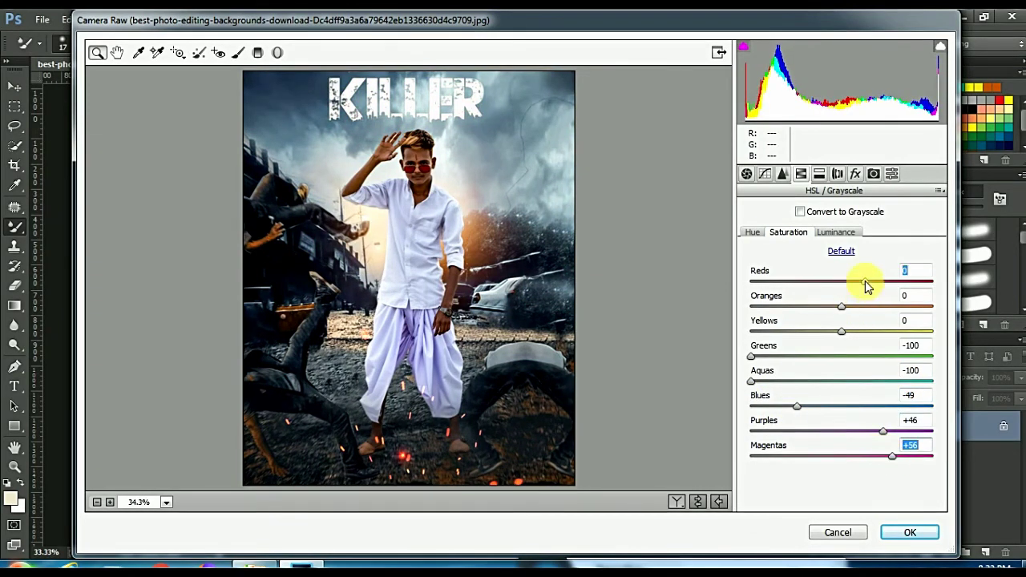
Add a dark post-crop vignette, raise Exposure to +0.25, and apply the grade.
click(855, 174)
drag(842, 371, 828, 371)
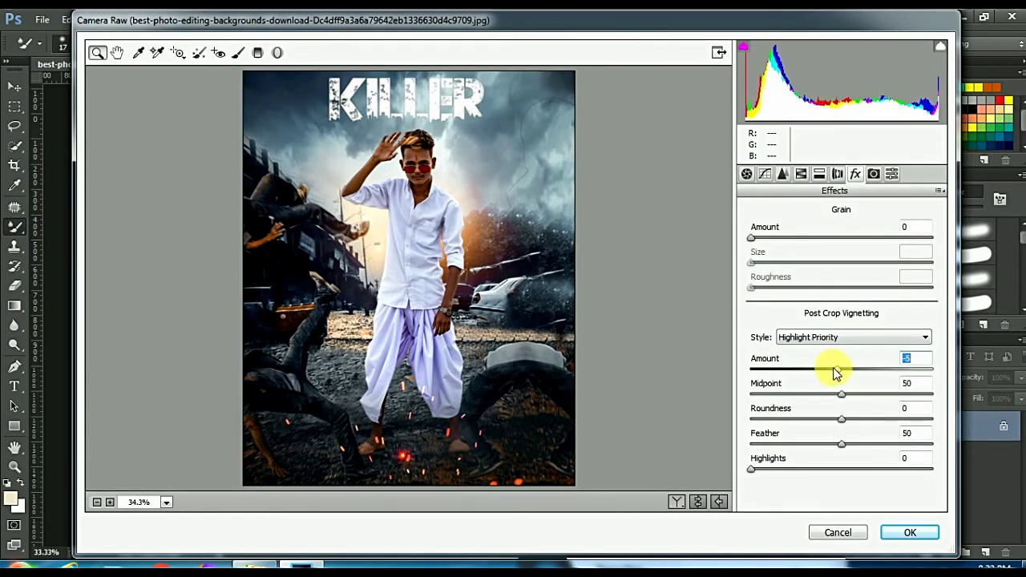
click(747, 174)
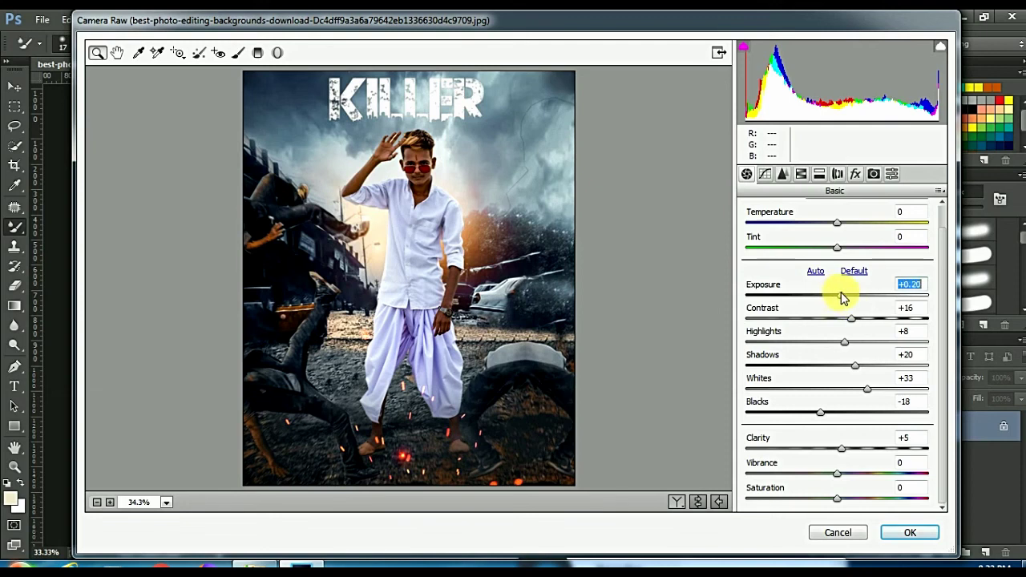
key(Up)
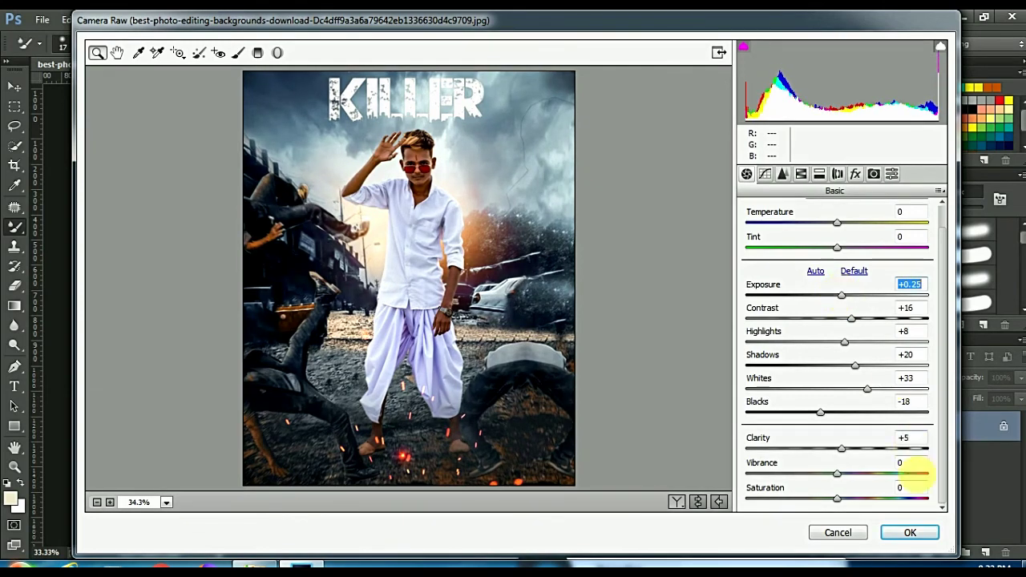
click(914, 533)
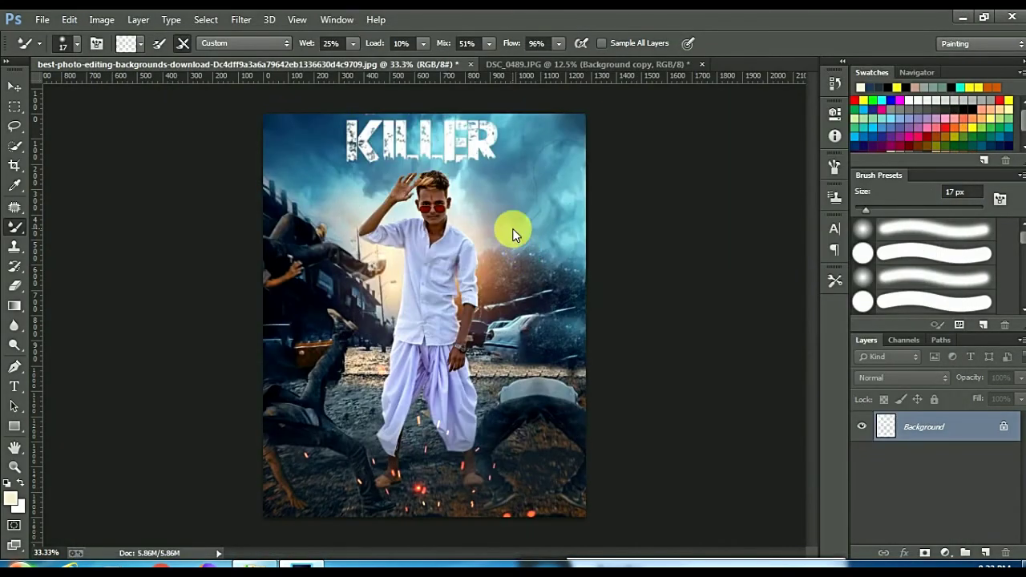
Zoom in and out to inspect the finished KILLER poster.
scroll(514, 233, up, 1)
scroll(513, 233, up, 1)
scroll(513, 232, up, 2)
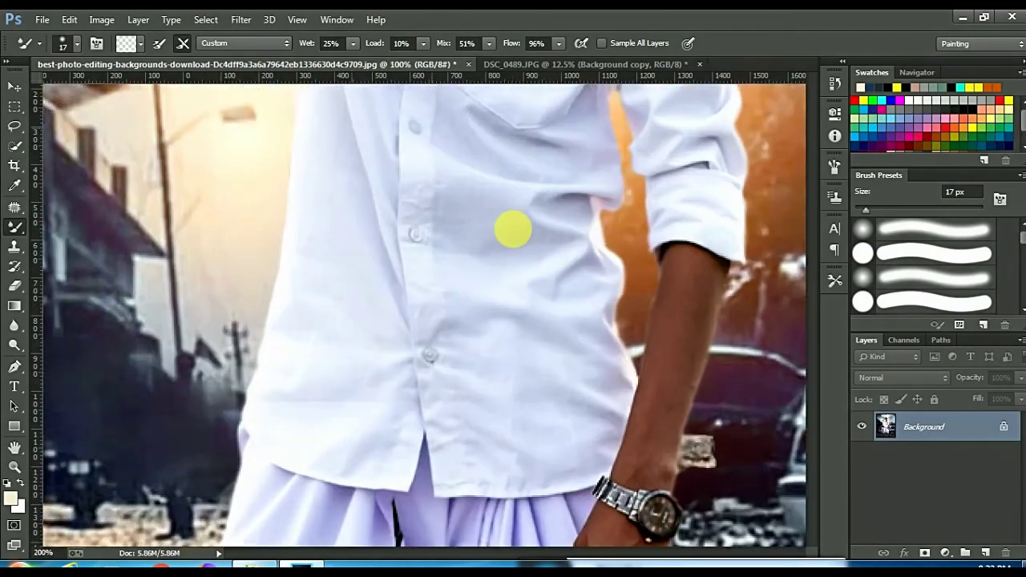
scroll(513, 231, down, 2)
scroll(514, 231, down, 1)
scroll(517, 233, down, 1)
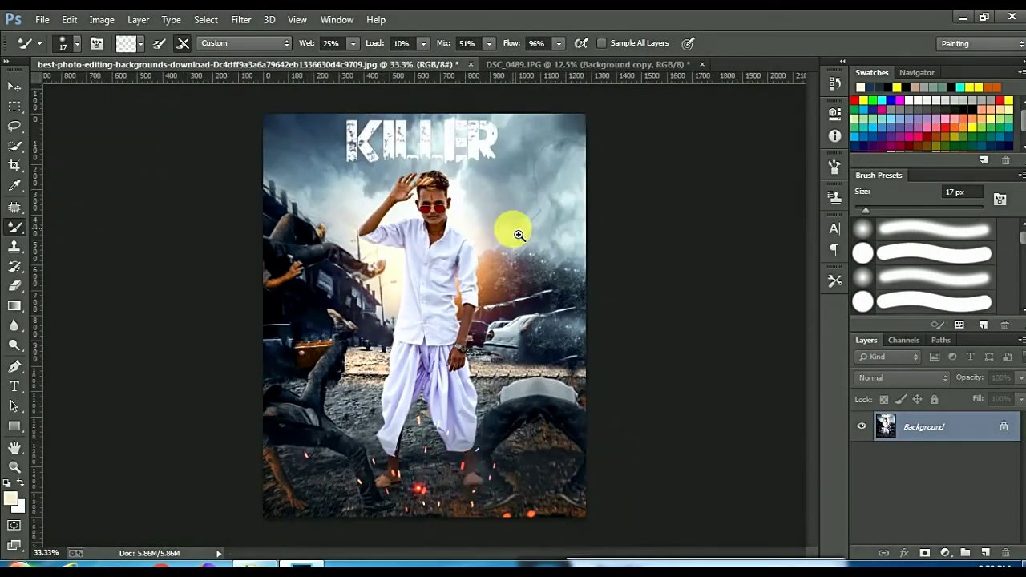
scroll(520, 234, up, 1)
scroll(520, 234, up, 1)
scroll(521, 233, up, 1)
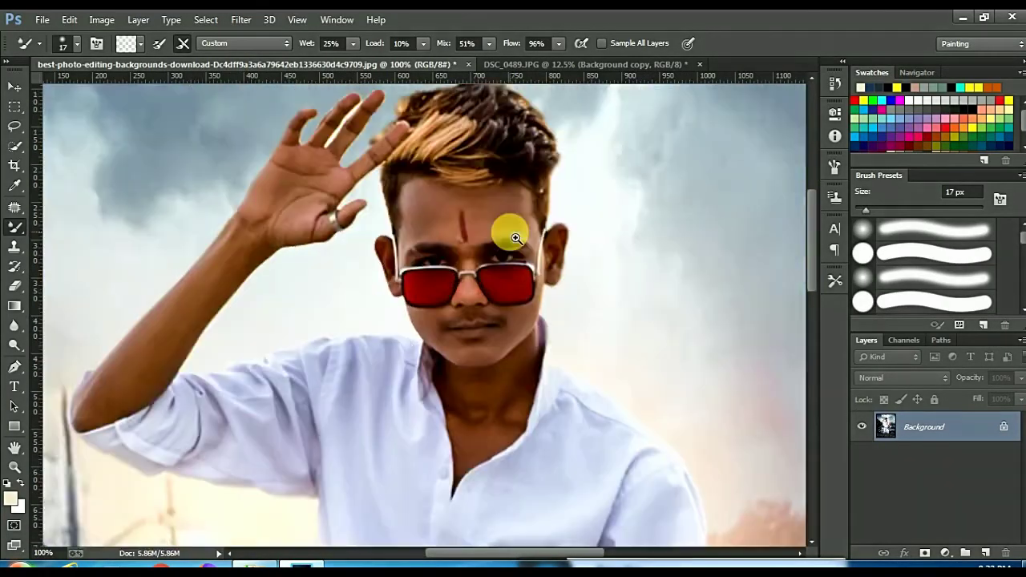
scroll(516, 238, up, 1)
Zoom back out and minimize the POSTER window to reveal the desktop.
scroll(520, 240, down, 1)
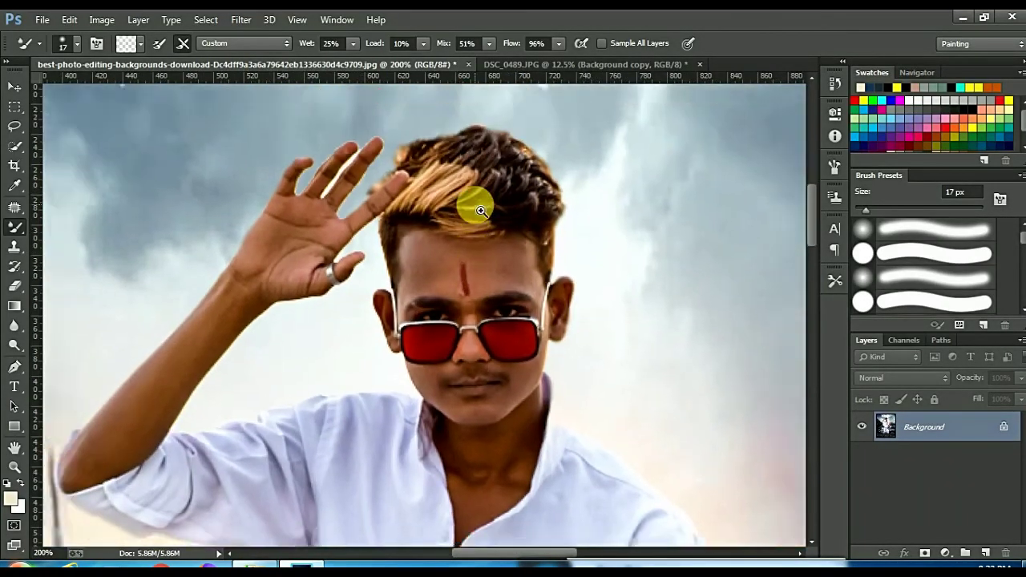
scroll(474, 204, down, 1)
scroll(480, 210, down, 1)
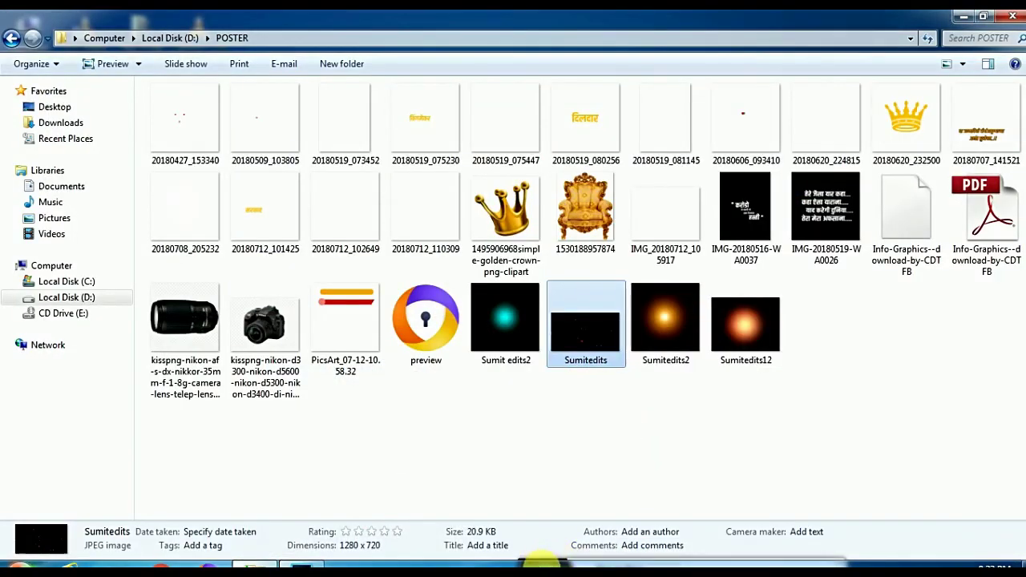
click(956, 19)
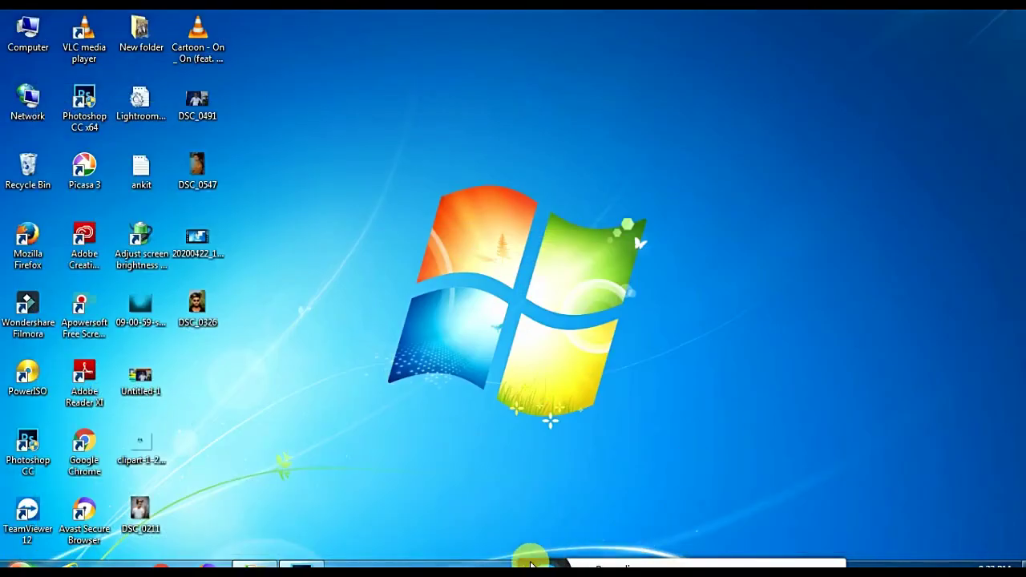